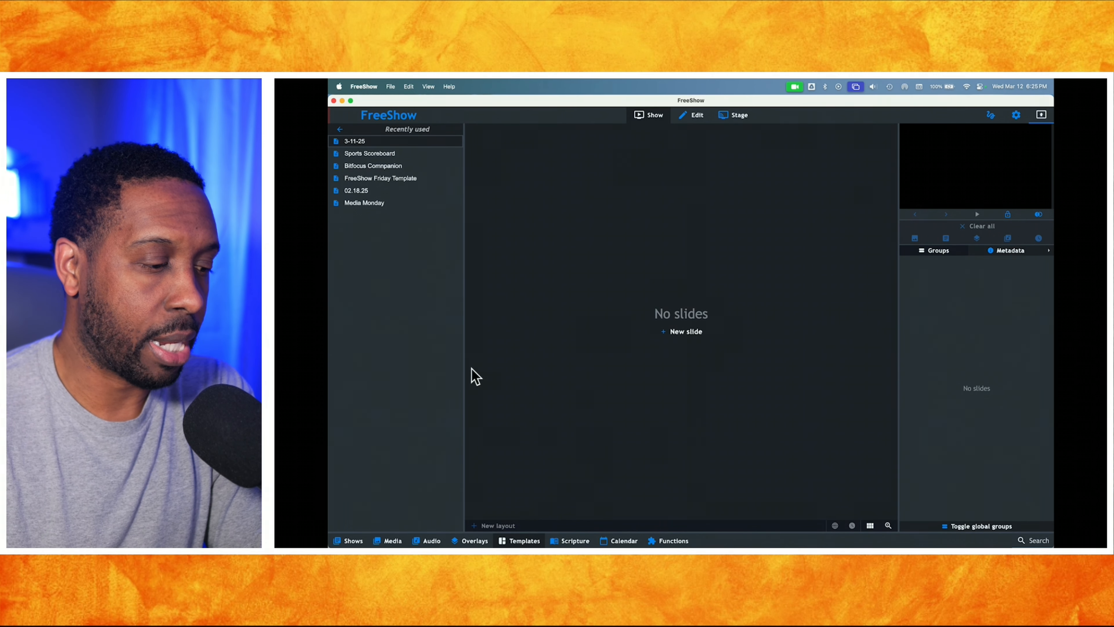
Add a new blank slide to the empty show and return to the show's slide overview
left_click(687, 330)
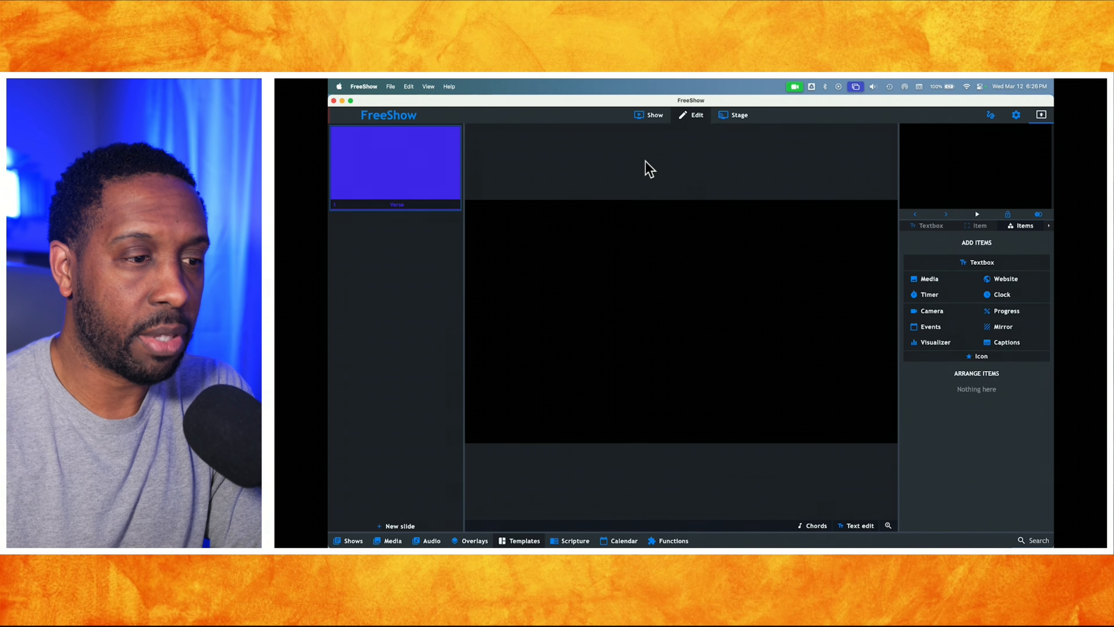
left_click(655, 124)
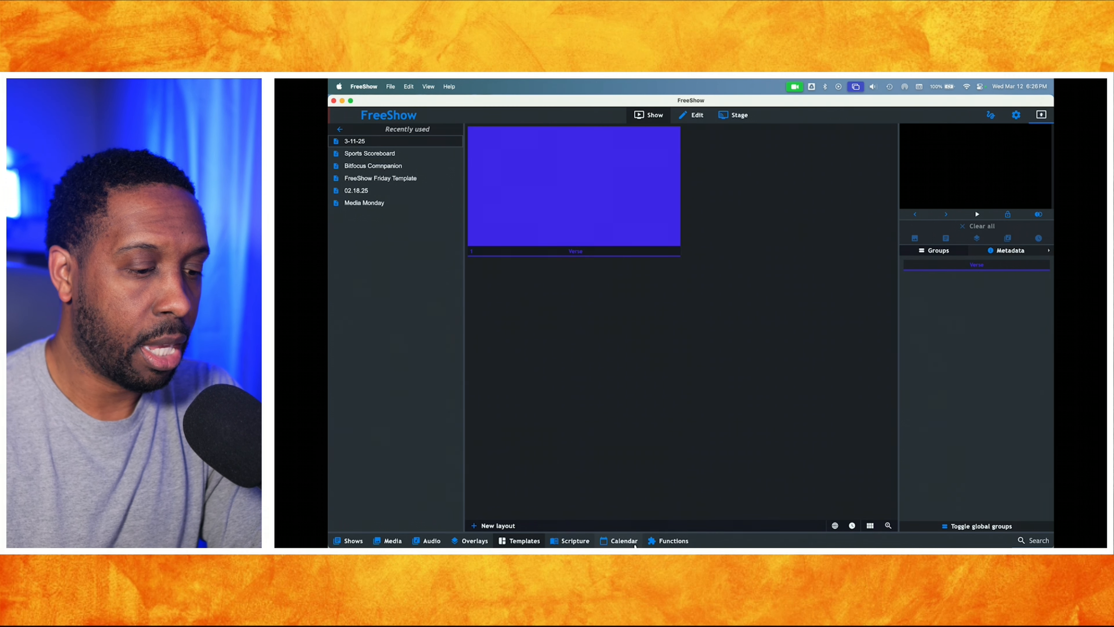
Create a template named "camera & Scripture" in the Presentations category and open it for editing
left_click(529, 533)
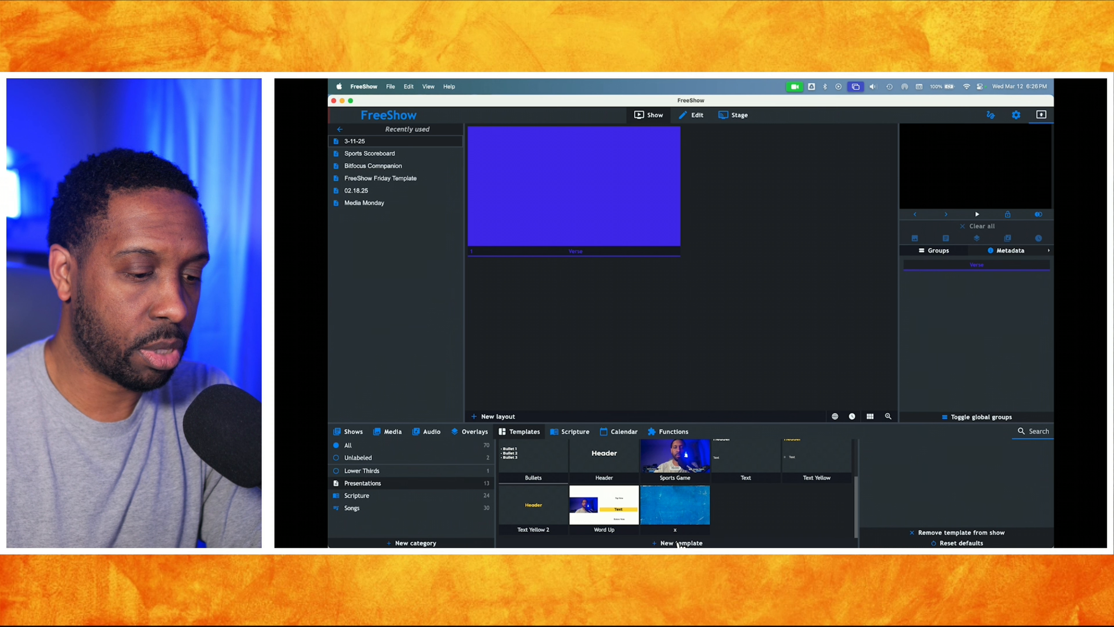
left_click(679, 544)
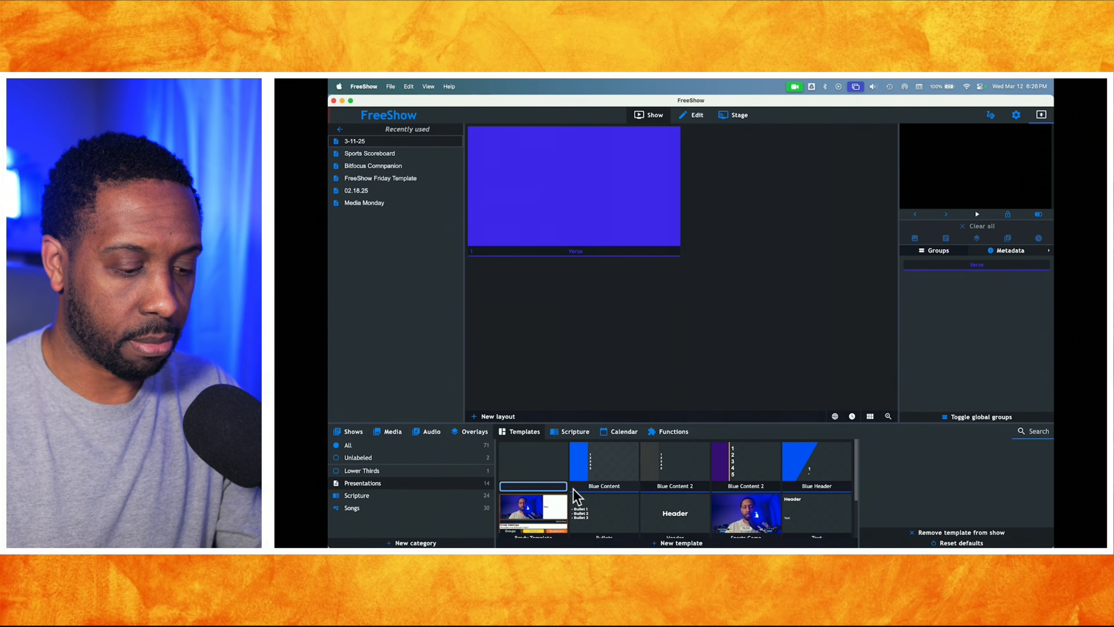
type("camera")
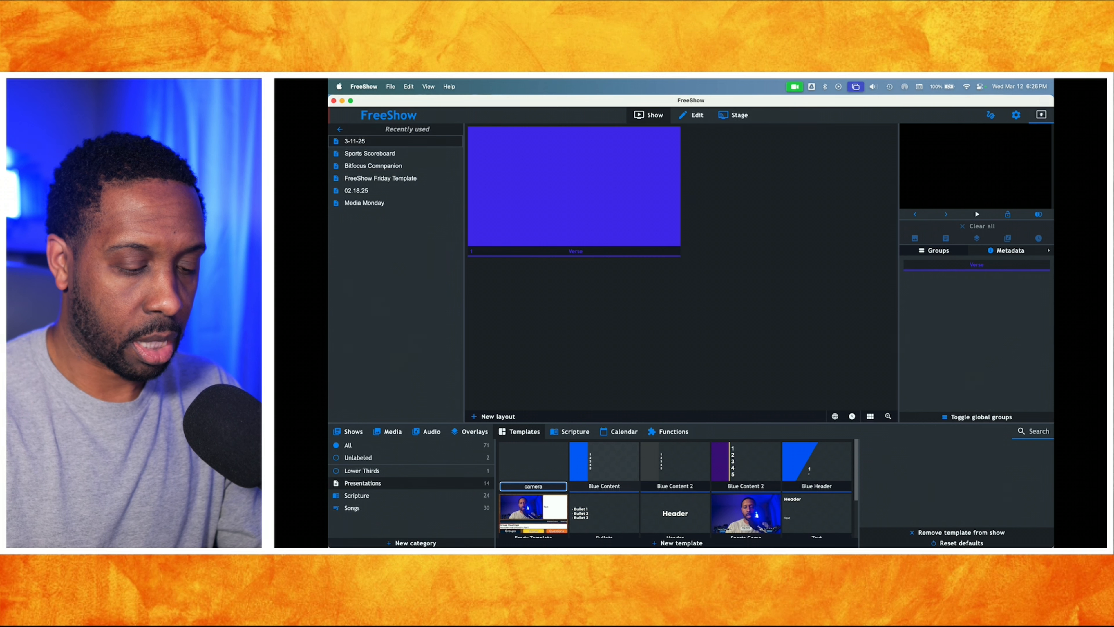
type(" & Scrip")
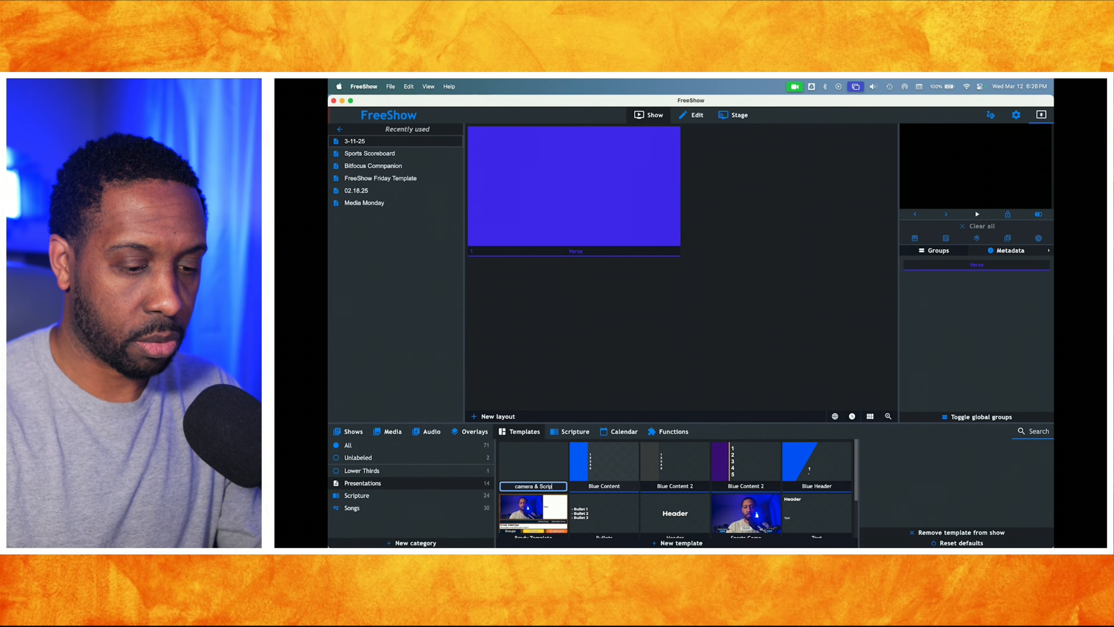
type("ture")
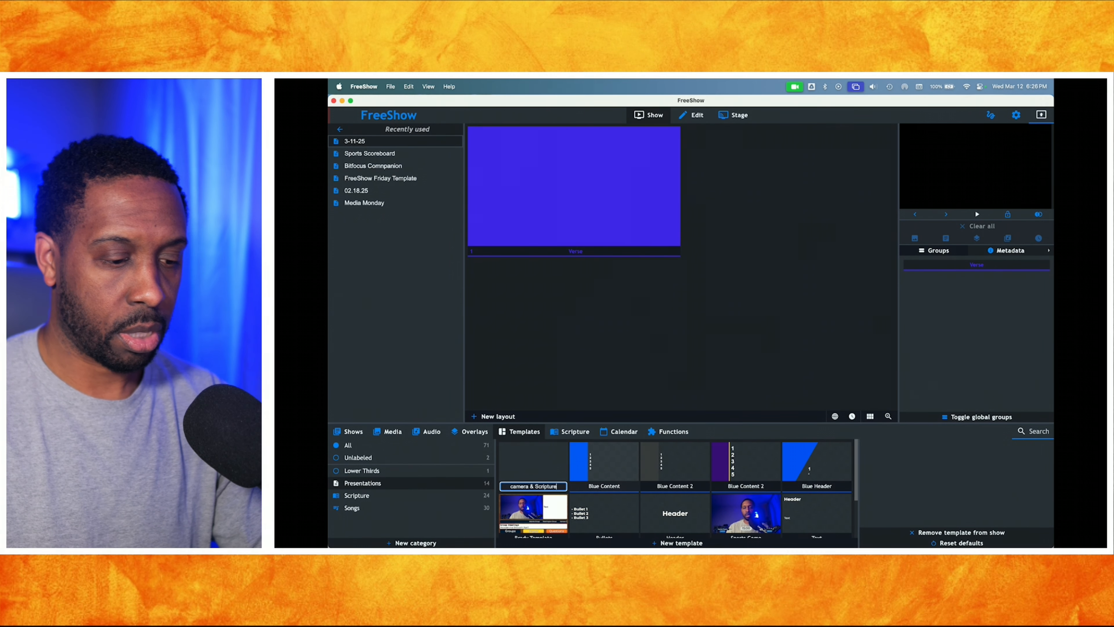
key("Return")
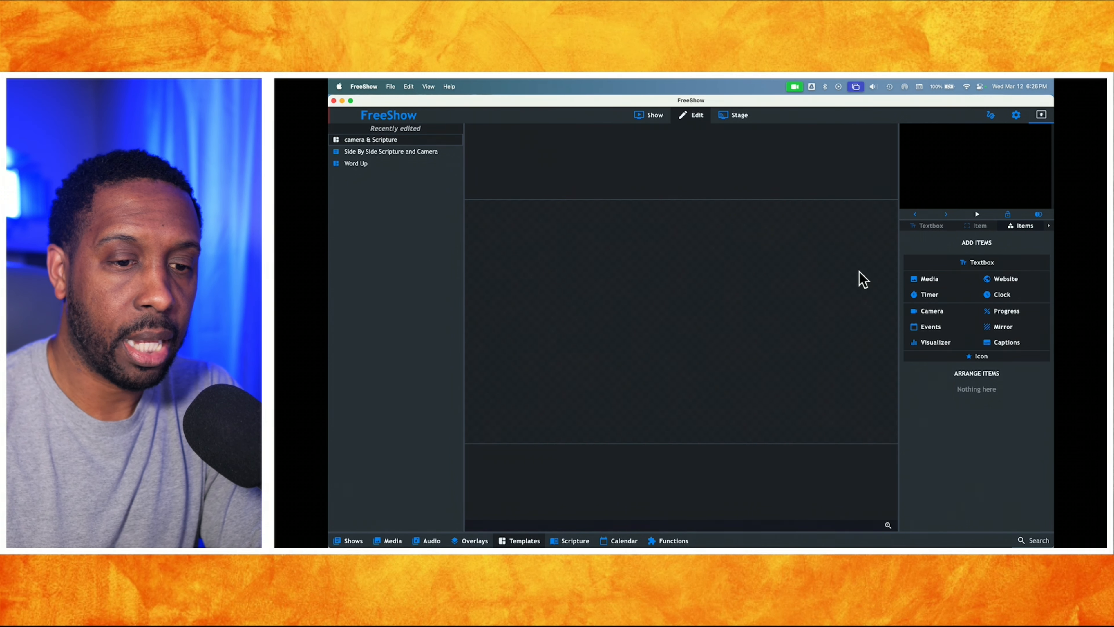
Add a textbox to the template and resize it to fill the upper part of the canvas's right half
left_click(961, 264)
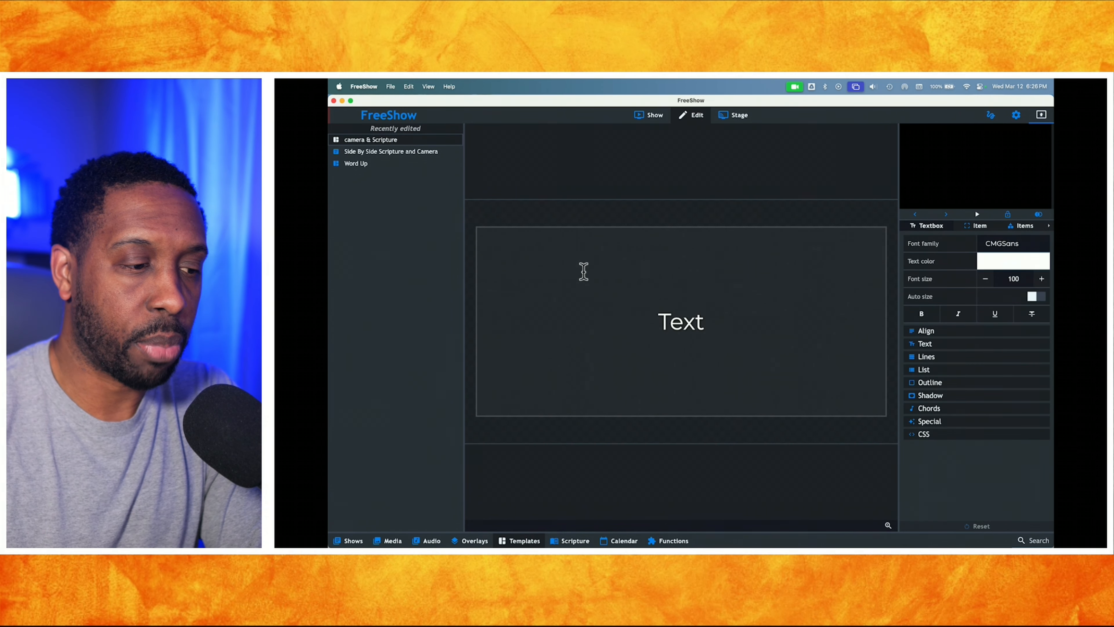
left_click(522, 309)
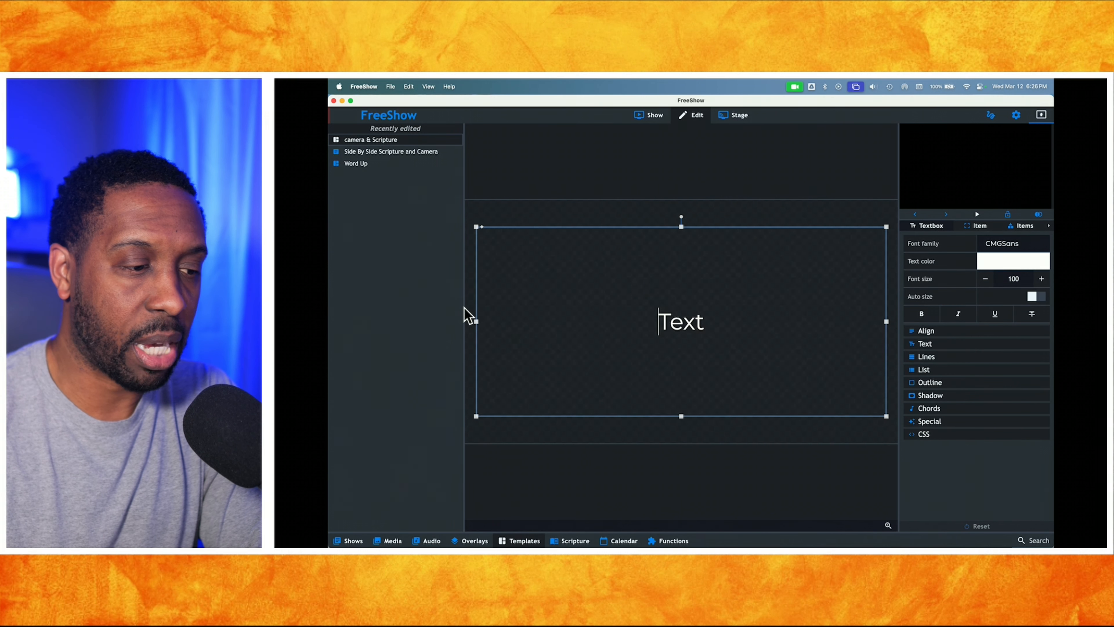
left_click_drag(476, 319, 692, 313)
left_click_drag(789, 417, 792, 374)
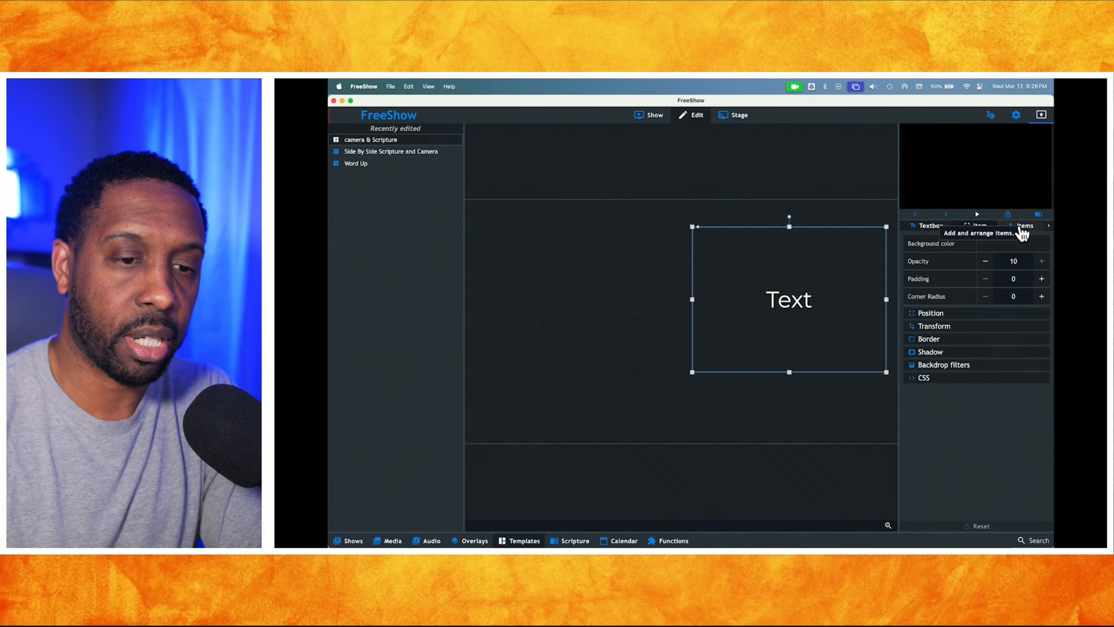
Add a second textbox and shrink it to a shallow box directly beneath the first one, matching its width
left_click(1023, 229)
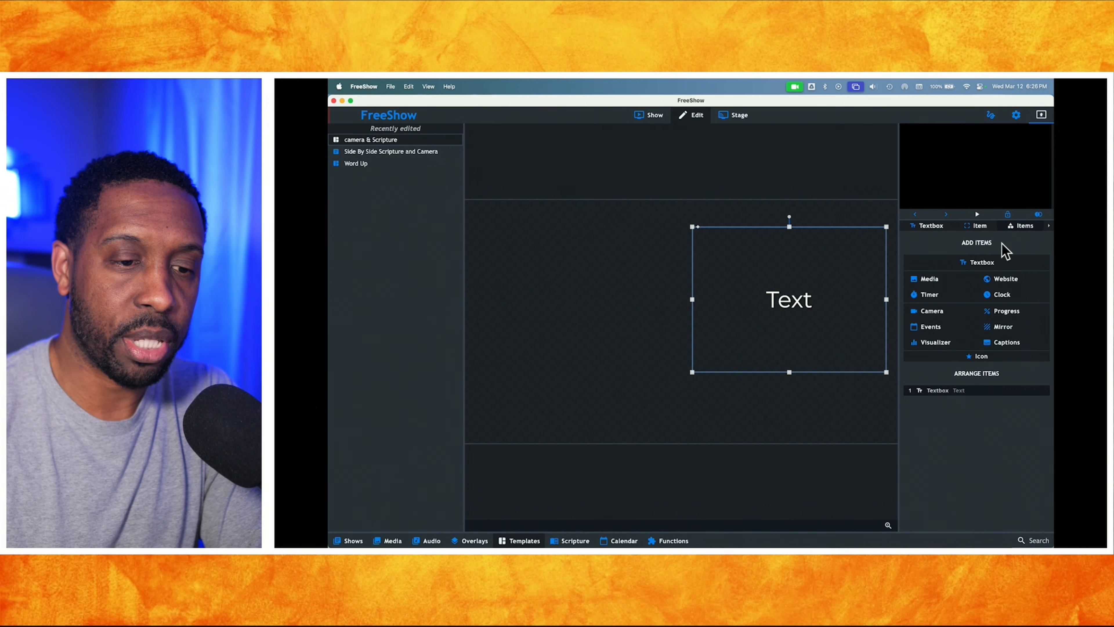
left_click(978, 265)
left_click(686, 334)
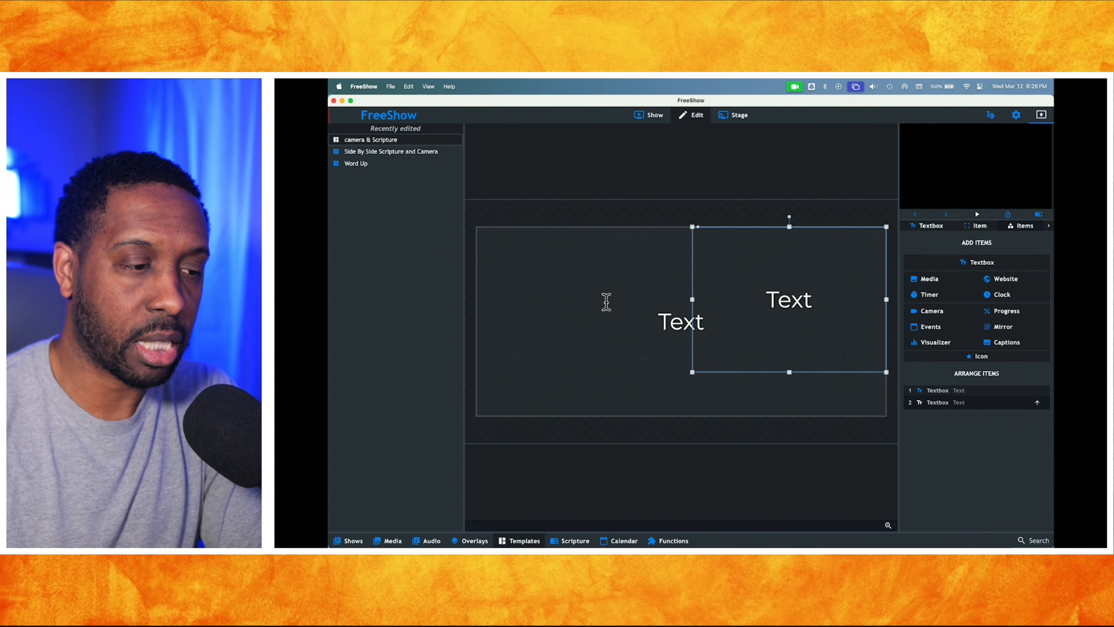
left_click_drag(478, 229, 691, 376)
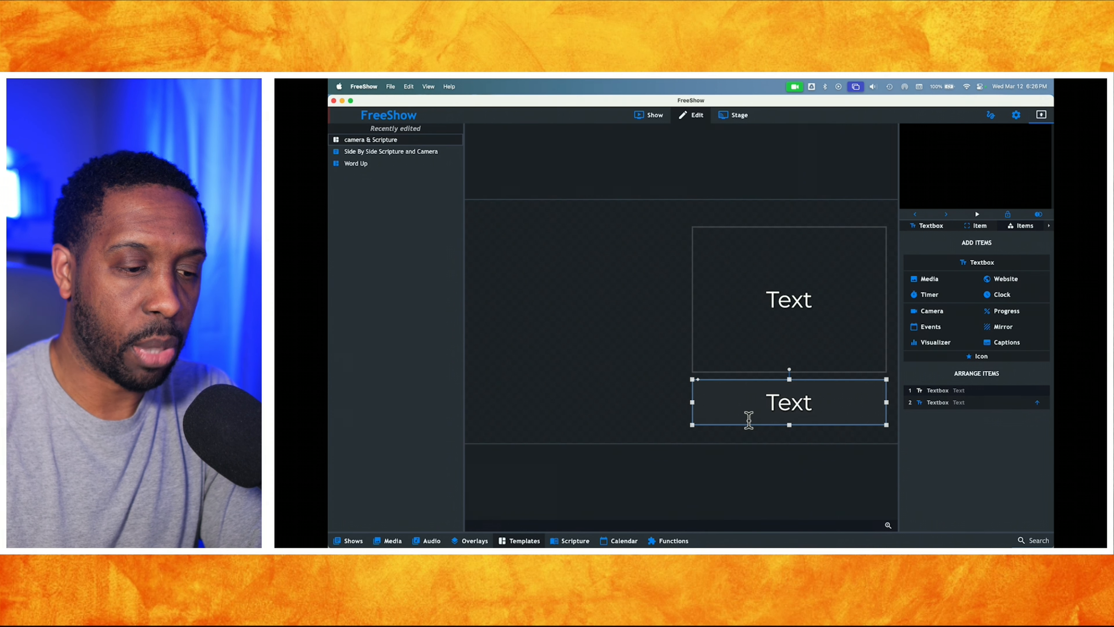
left_click_drag(789, 425, 789, 418)
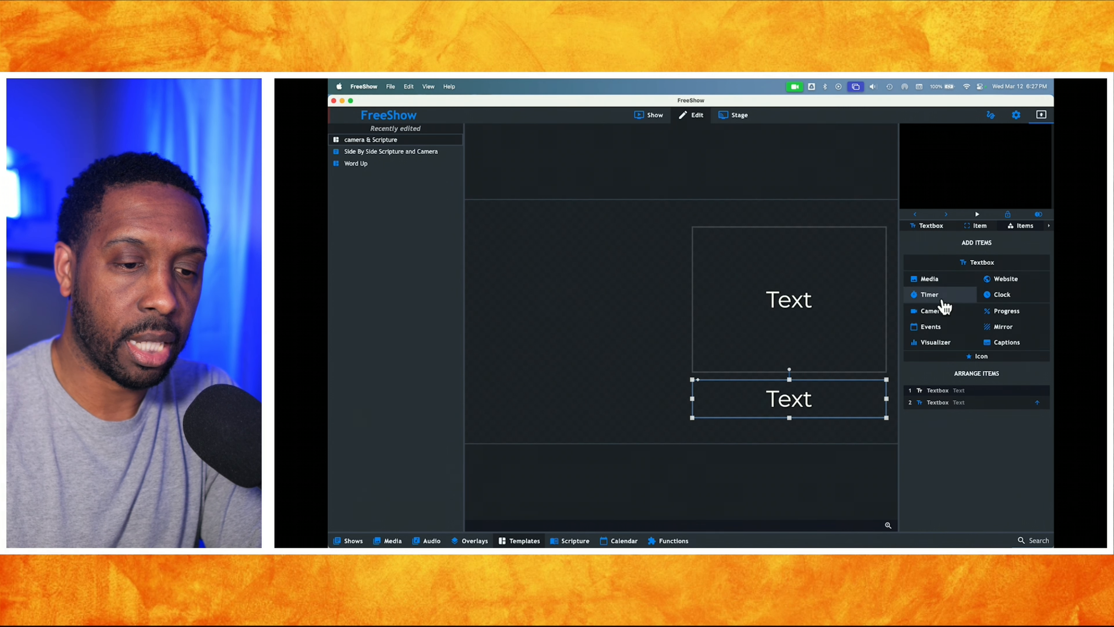
Add a camera item and narrow it to fill the canvas's left half beside the two textboxes
left_click(931, 313)
left_click(663, 356)
left_click_drag(887, 322, 687, 332)
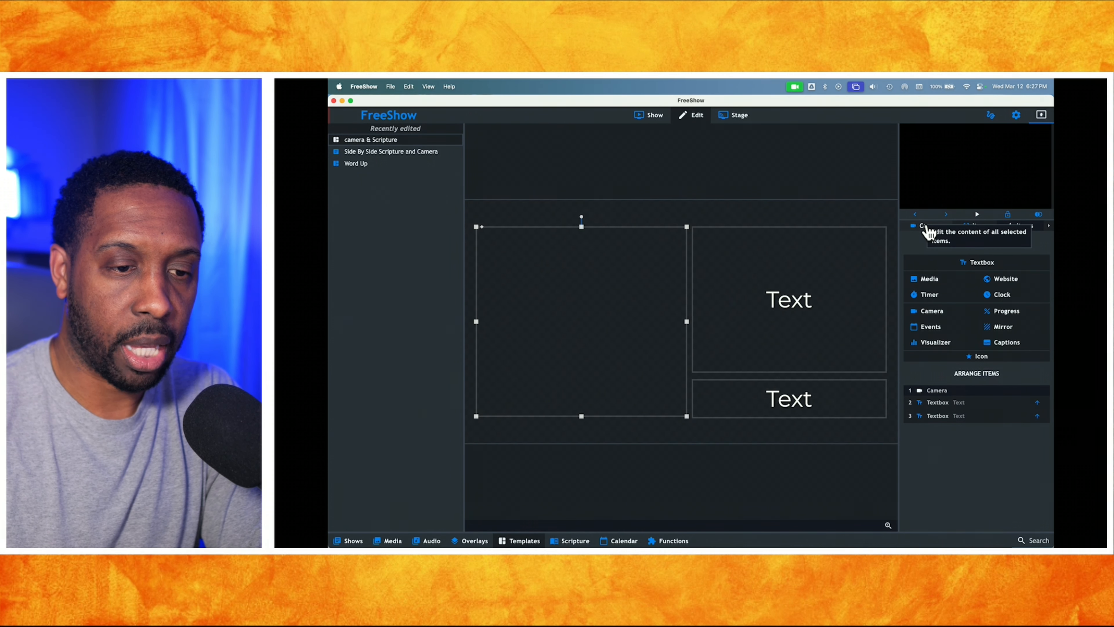
Choose the FaceTime HD Camera as the source for the camera item
left_click(927, 227)
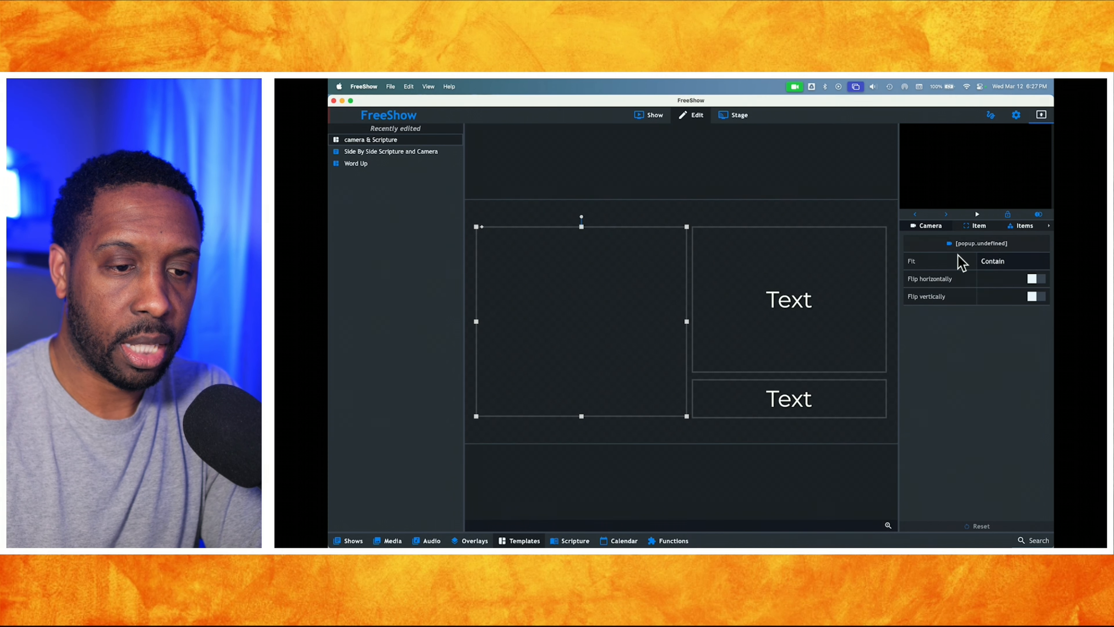
left_click(995, 268)
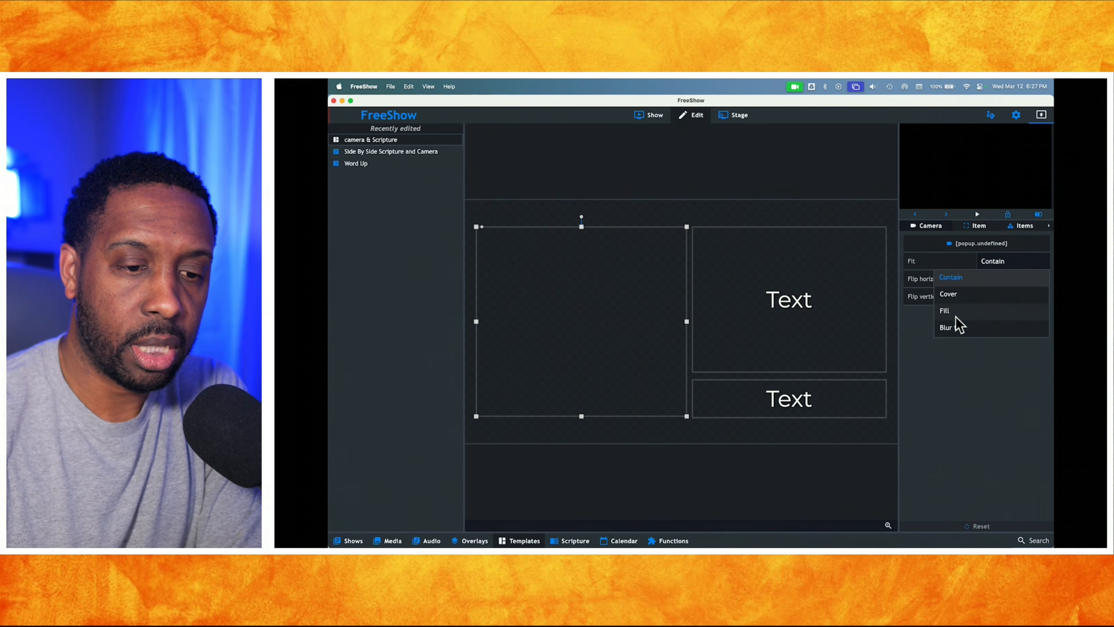
left_click(978, 246)
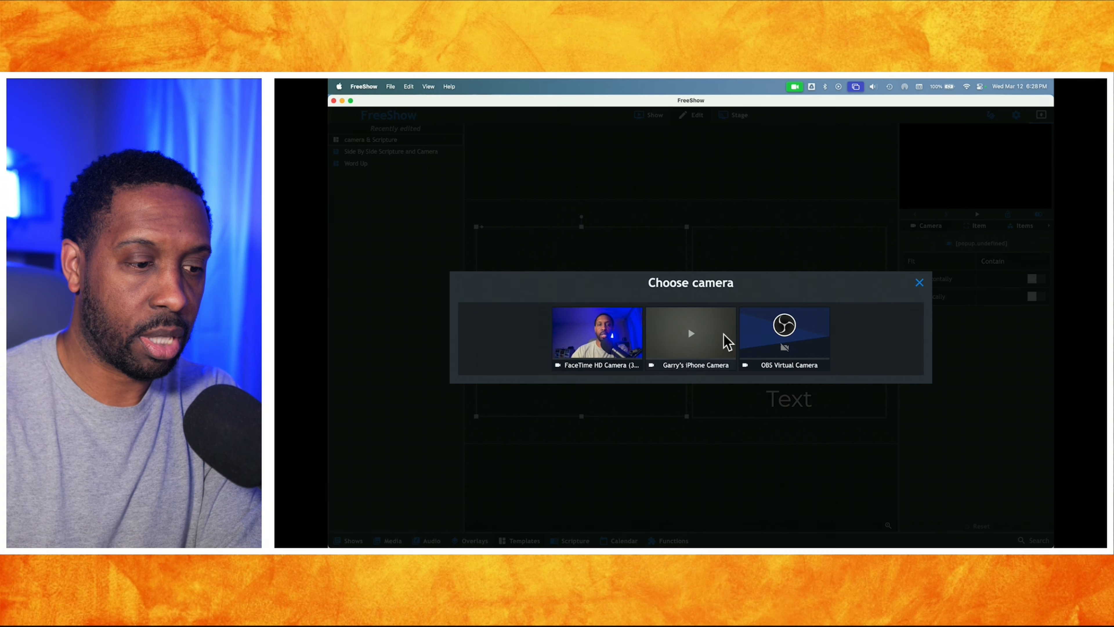
left_click(620, 333)
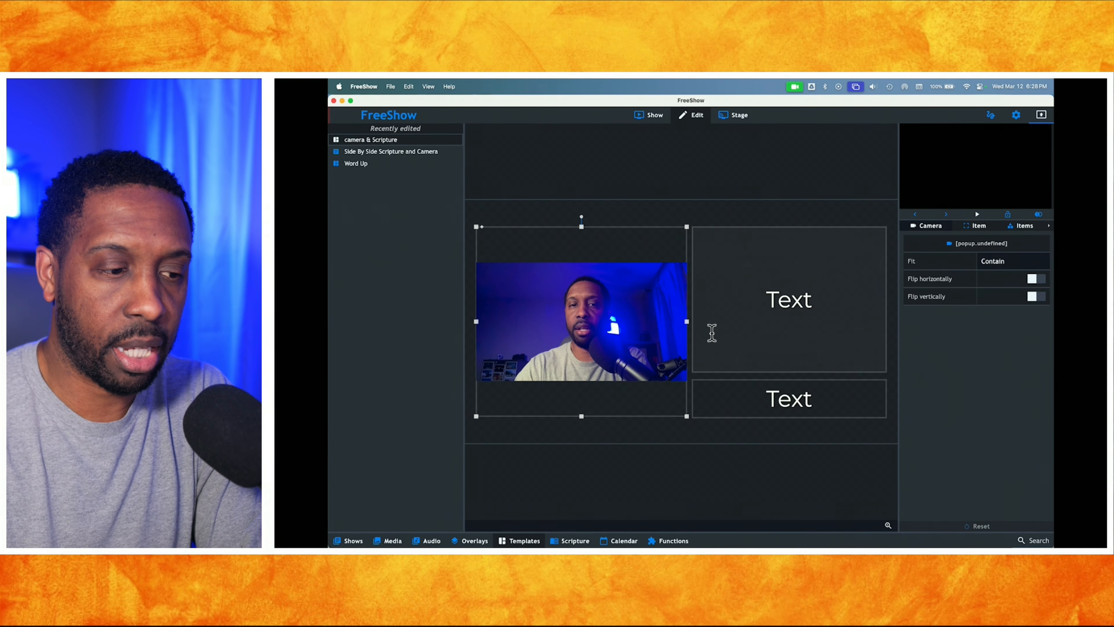
Try the Fill and Blur fill fit options on the camera item
left_click(1007, 263)
left_click(946, 311)
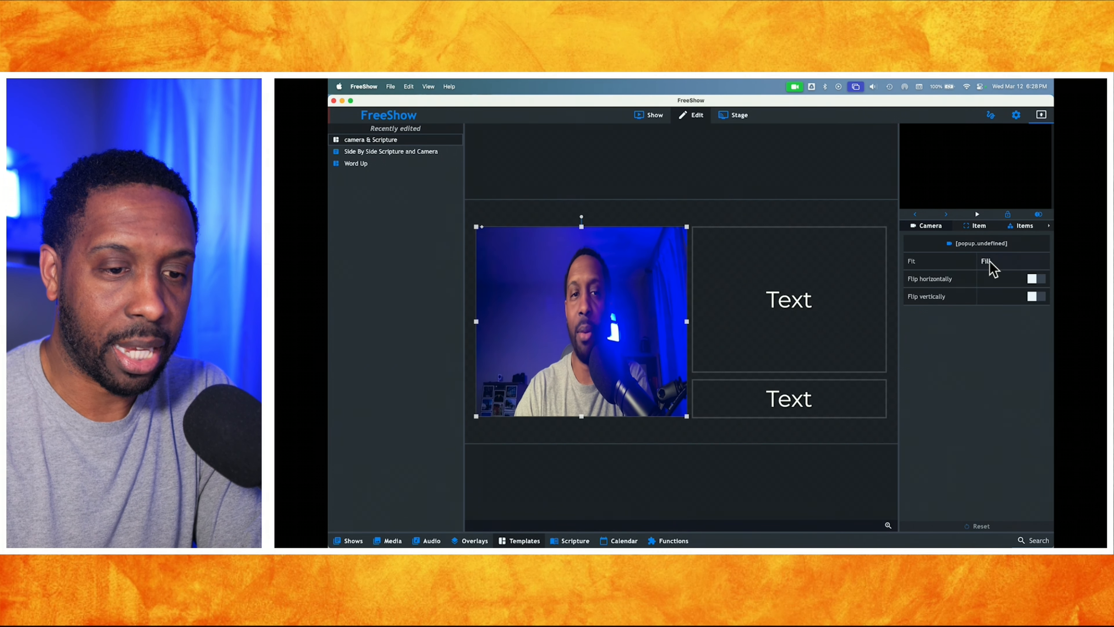
left_click(1000, 264)
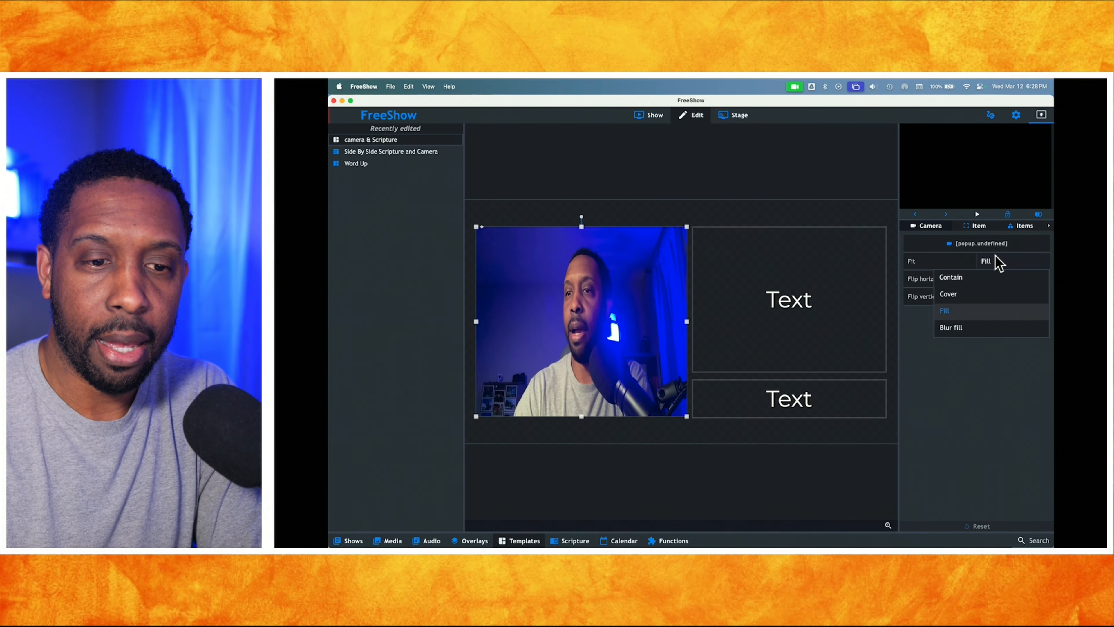
left_click(960, 329)
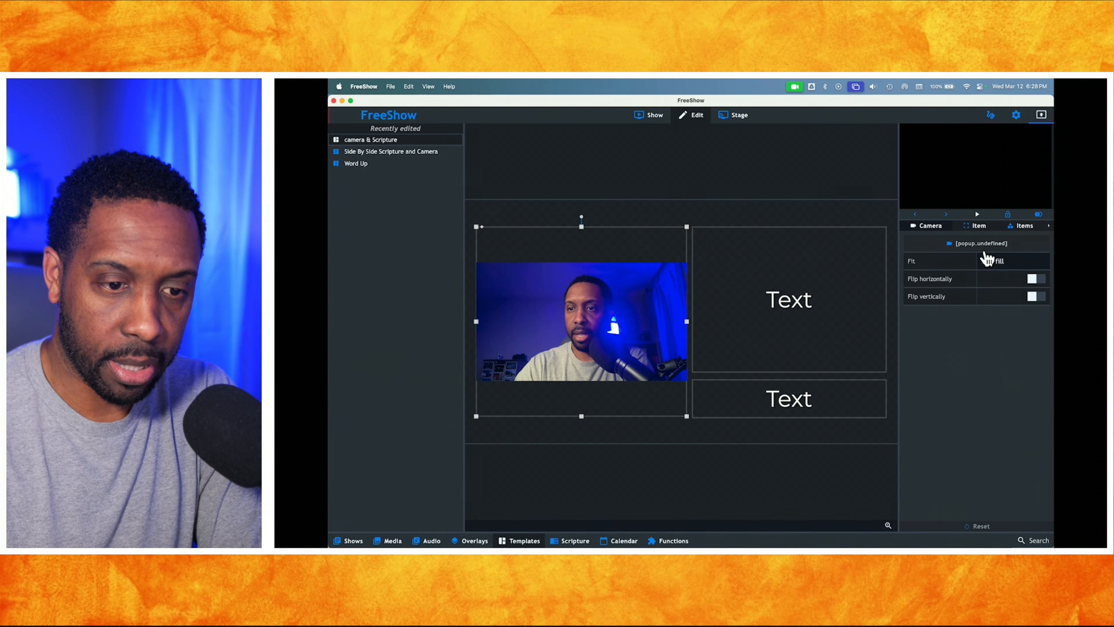
Set the camera item's fit to Cover and select the FaceTime HD Camera as its source again
left_click(993, 262)
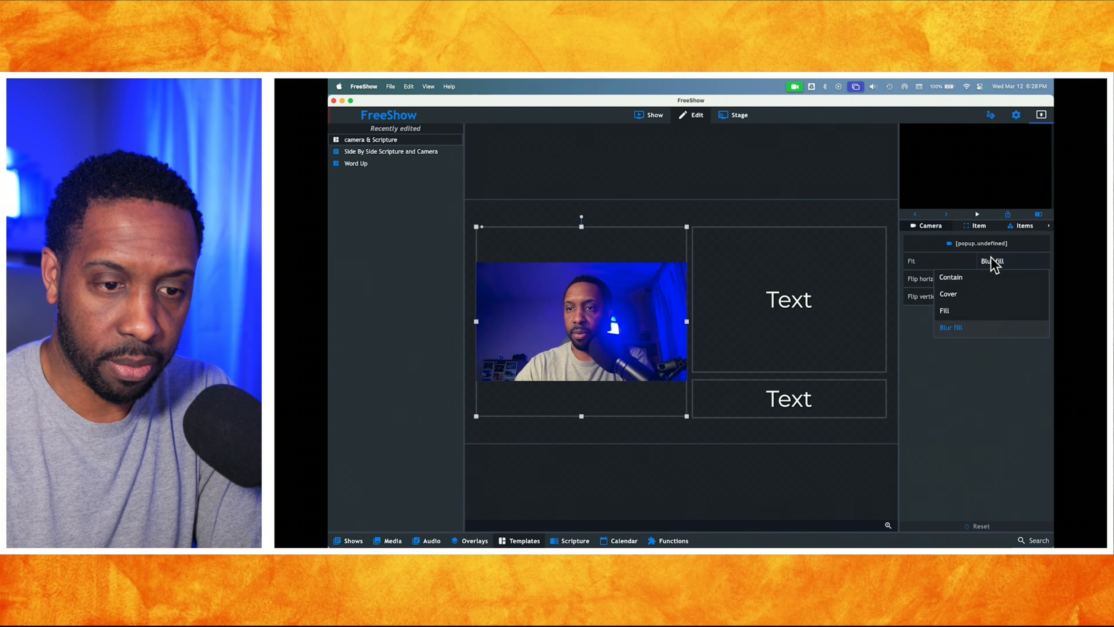
left_click(956, 294)
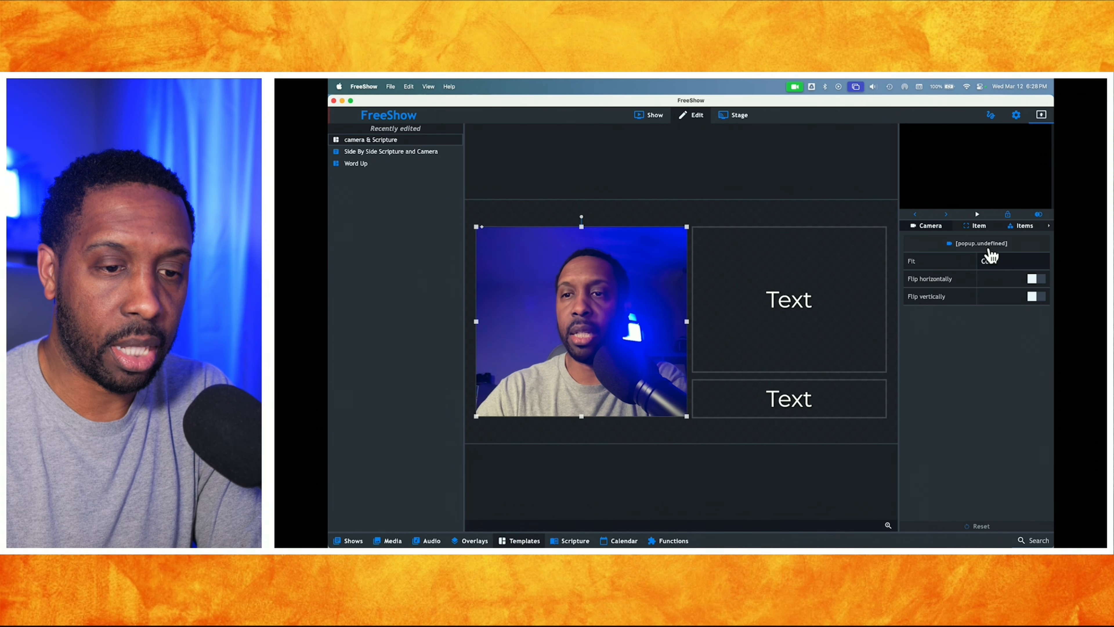
left_click(989, 247)
left_click(623, 332)
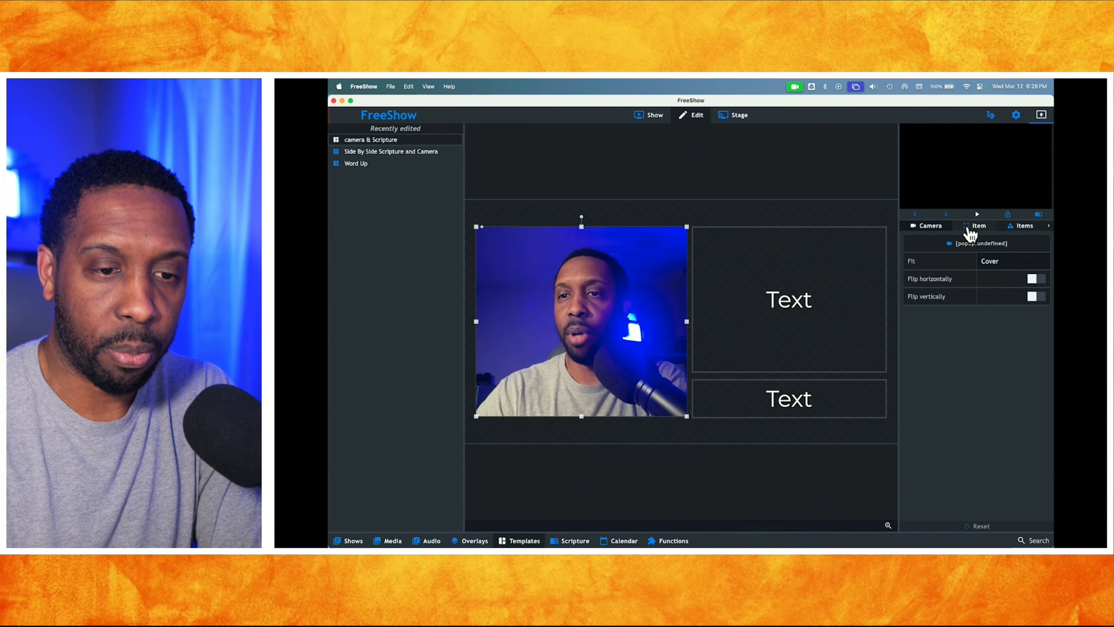
Add a solid white border of width 5 to the camera item and to the upper textbox
left_click(977, 227)
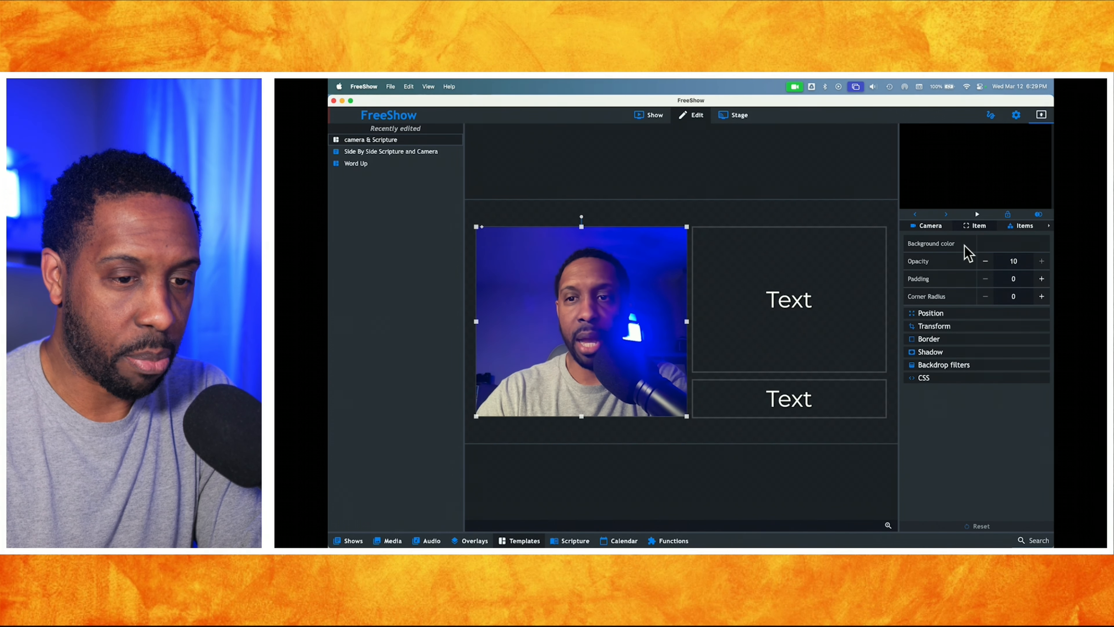
left_click(945, 340)
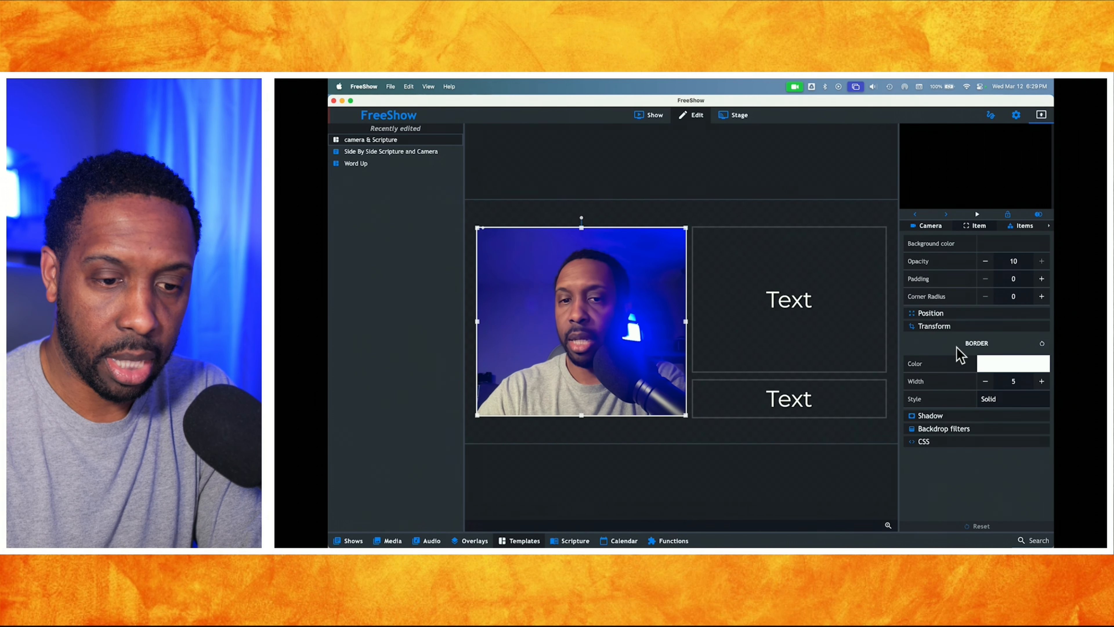
left_click(819, 306)
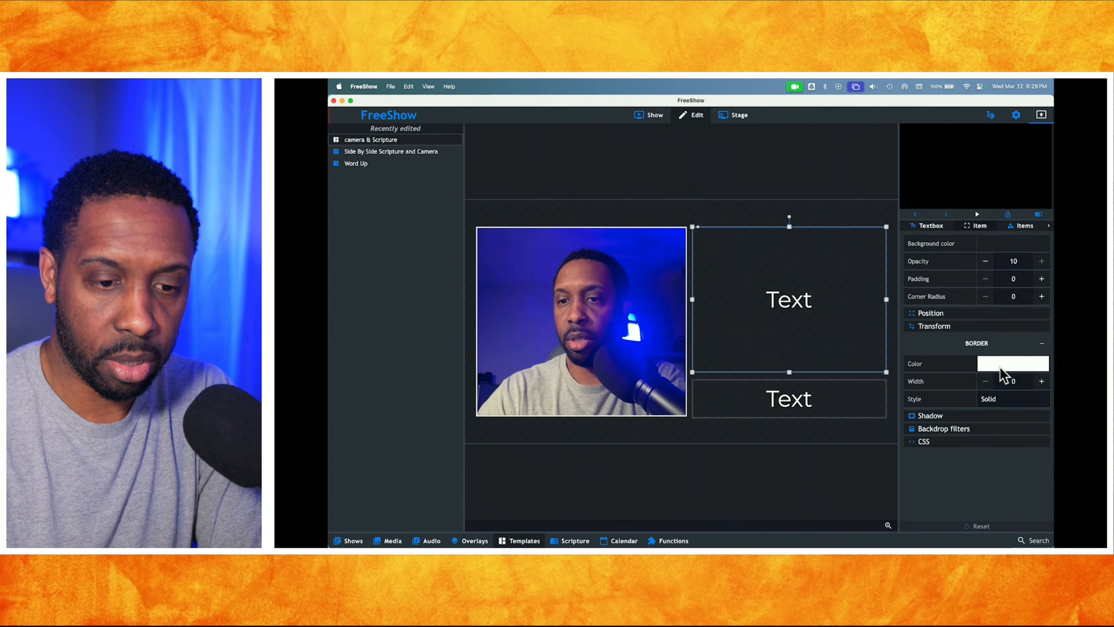
left_click(668, 351)
left_click(749, 355)
left_click(1043, 382)
left_click(1042, 382)
left_click(1042, 381)
left_click(1042, 381)
Give the lower textbox a solid white border of width 5
left_click(864, 394)
left_click(1042, 381)
left_click(1043, 381)
left_click(1042, 381)
left_click(1043, 381)
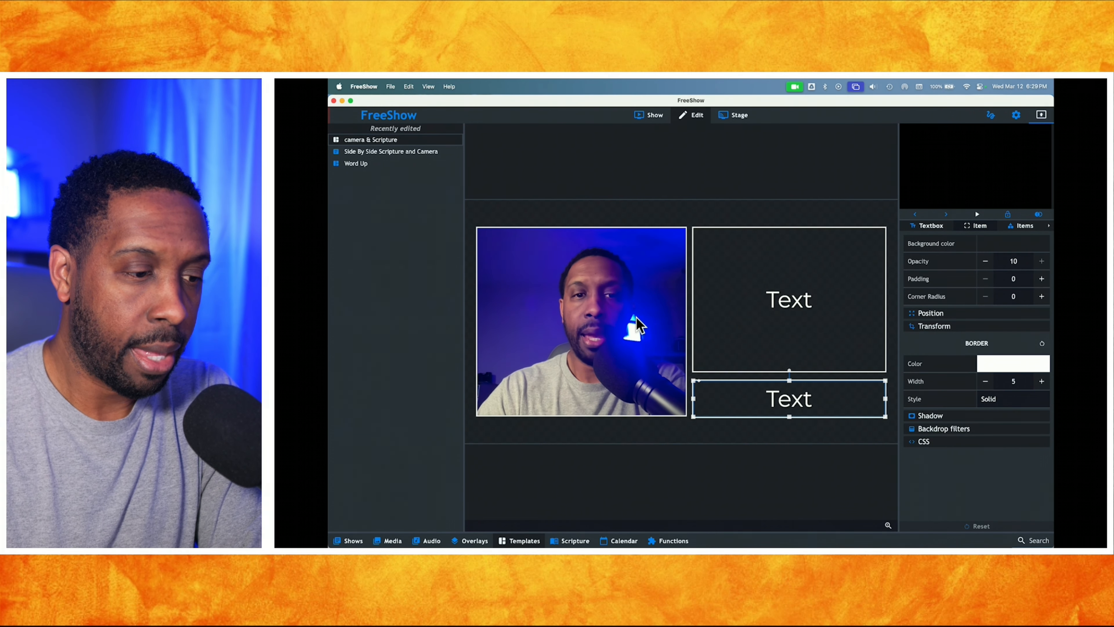
Round the item corners, using radius 1 for the camera item, 5 for the upper textbox and 4 for the lower textbox
left_click(619, 309)
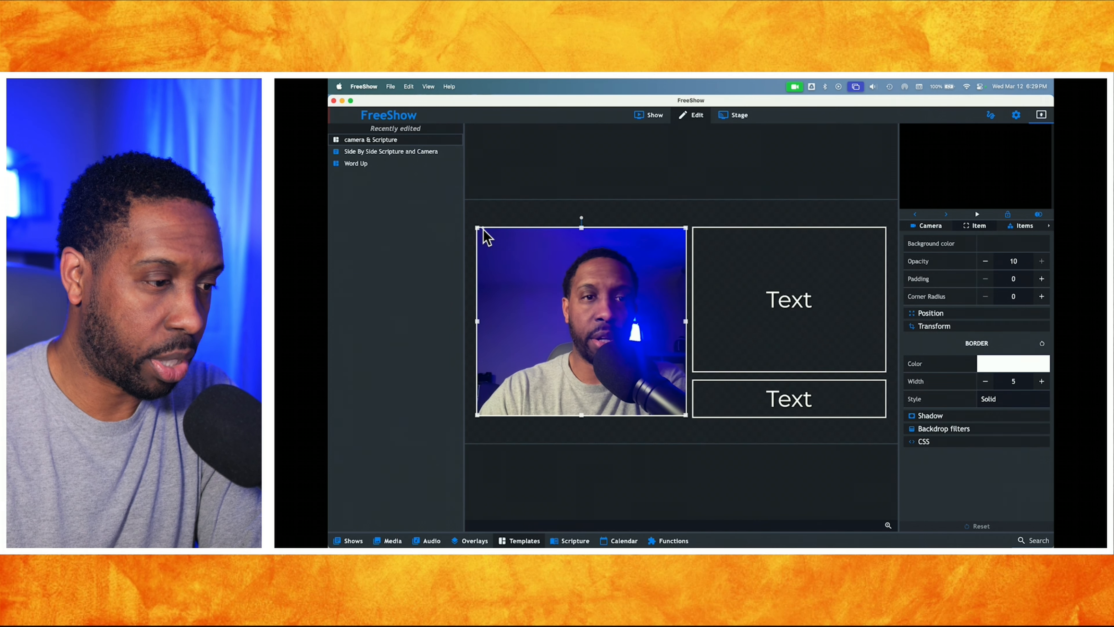
mouse_move(485, 228)
left_mouse_down()
mouse_move(505, 227)
mouse_move(485, 235)
left_mouse_up()
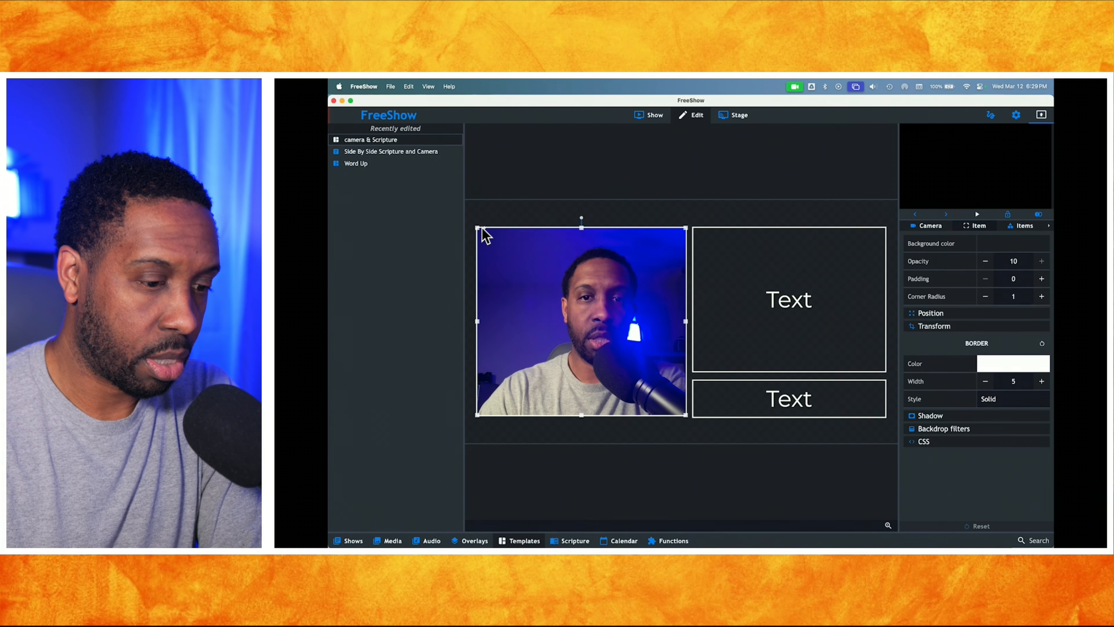
left_click(709, 237)
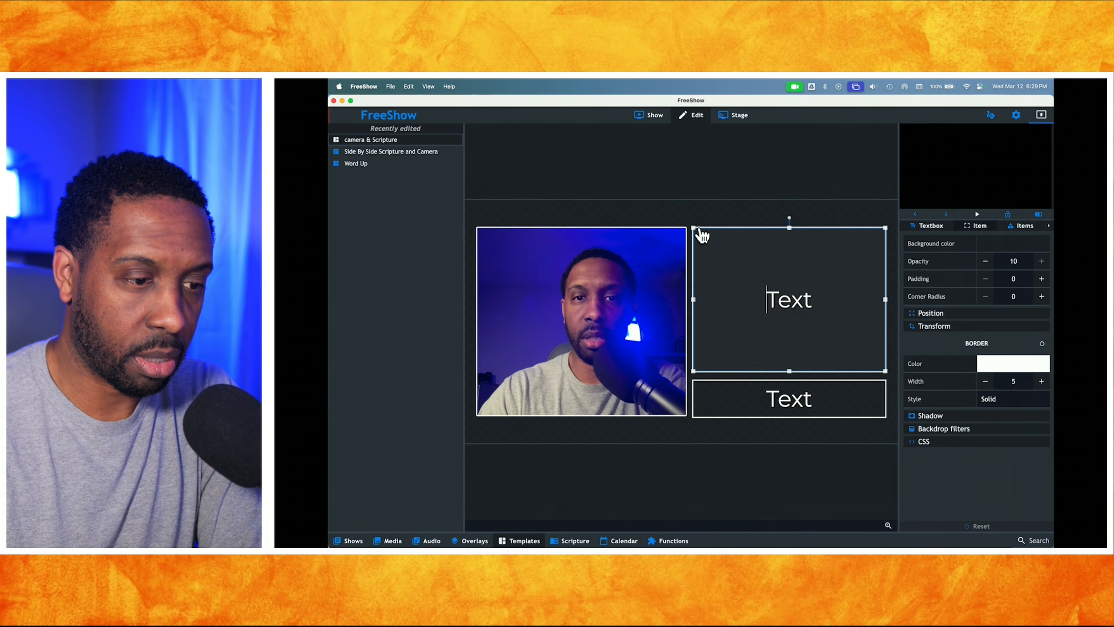
left_click_drag(704, 236, 707, 227)
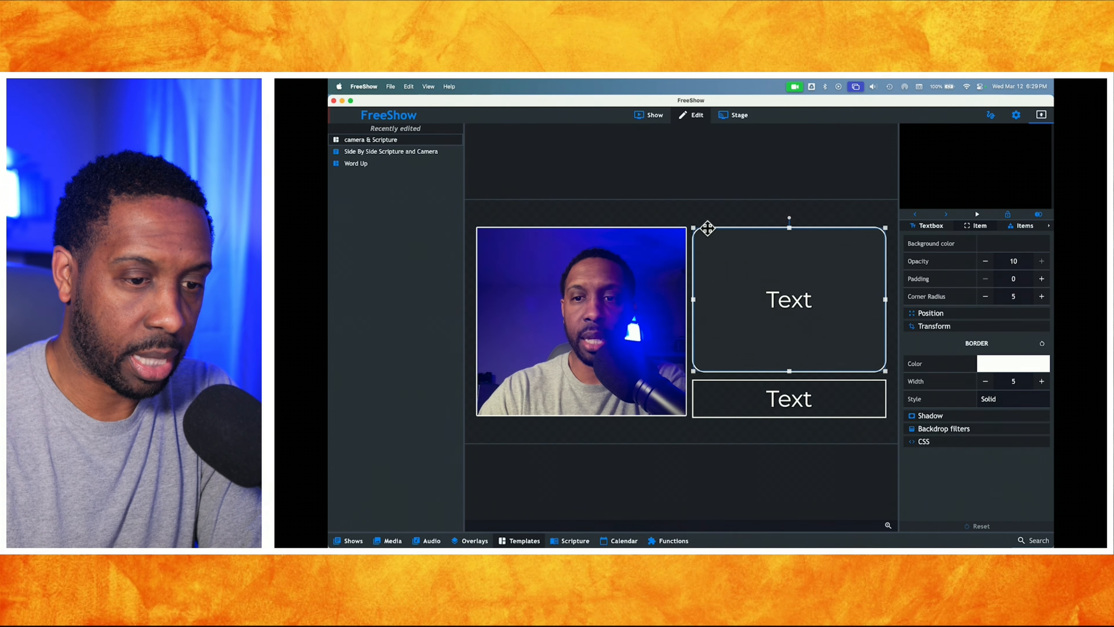
left_click(768, 399)
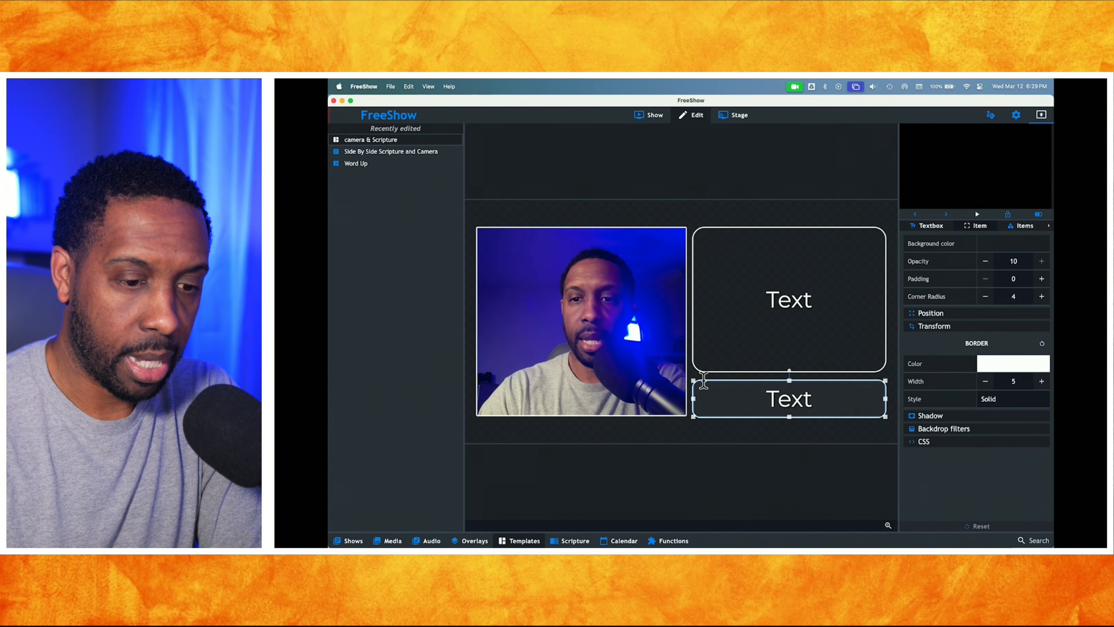
Set the lower textbox's corner radius to 5, matching the upper textbox
left_click(734, 440)
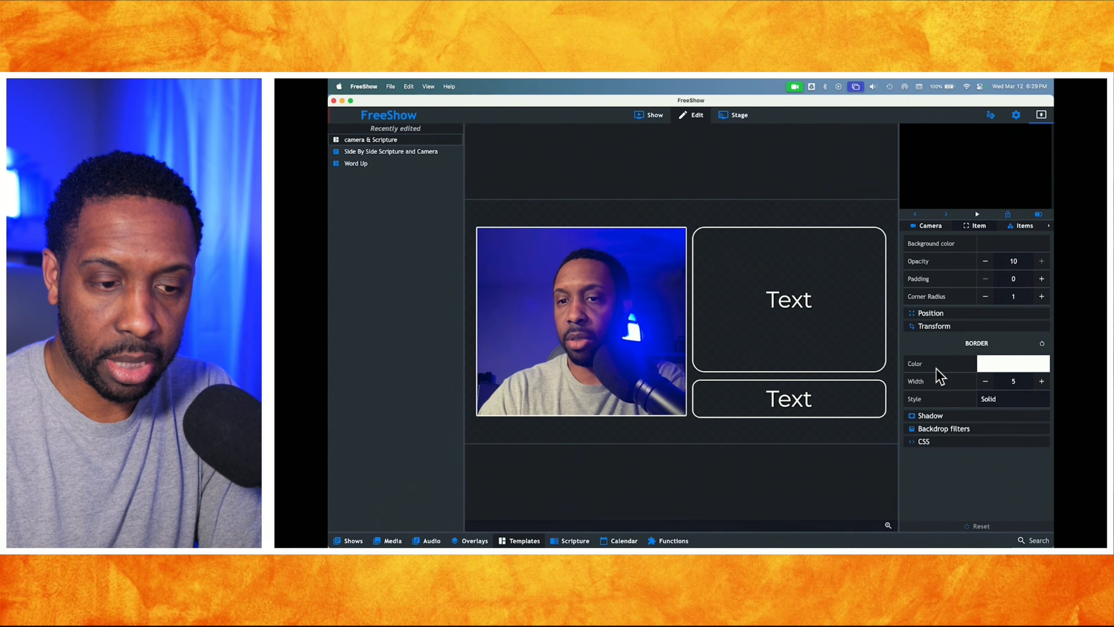
left_click(867, 342)
left_click(835, 391)
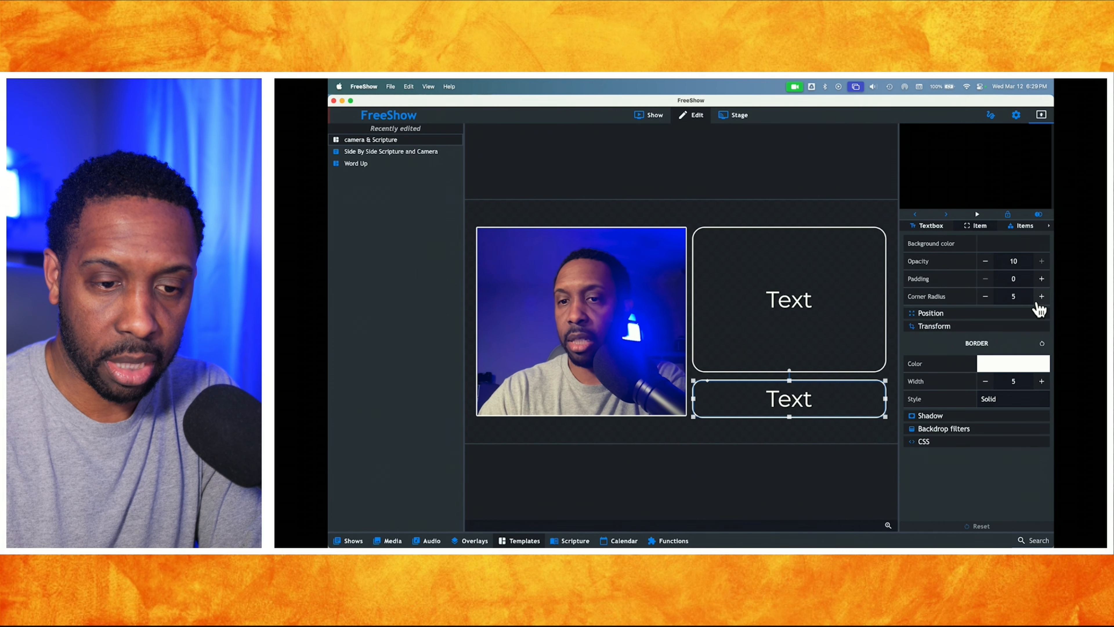
left_click(844, 437)
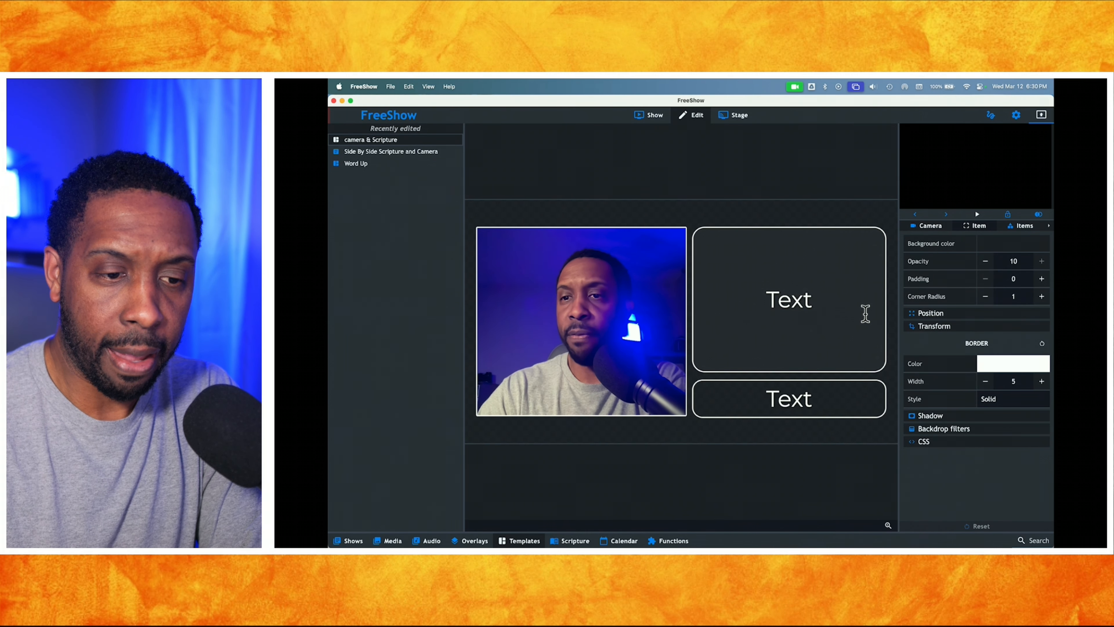
Give the template items a black background and set the background opacity to 3 on both the upper and lower textboxes
left_click(983, 244)
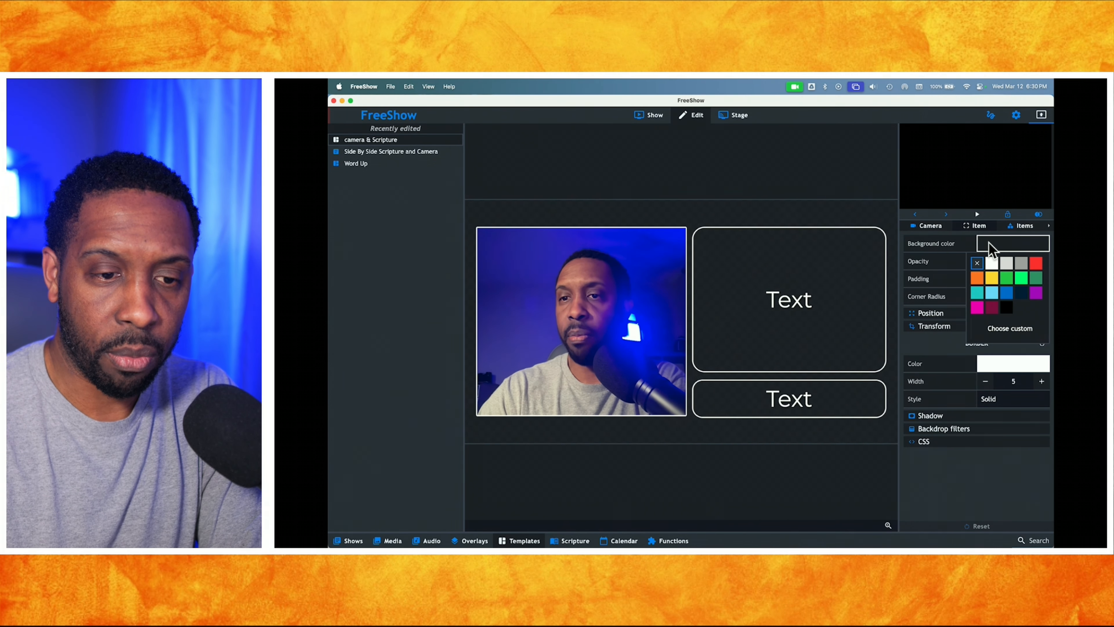
left_click(1006, 308)
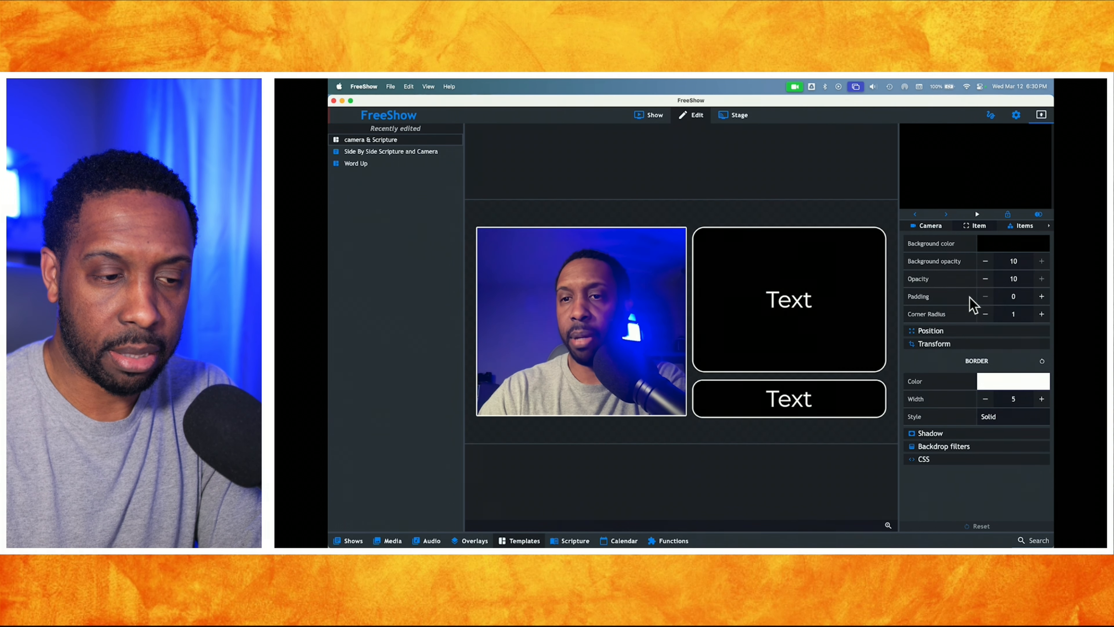
left_click(868, 291)
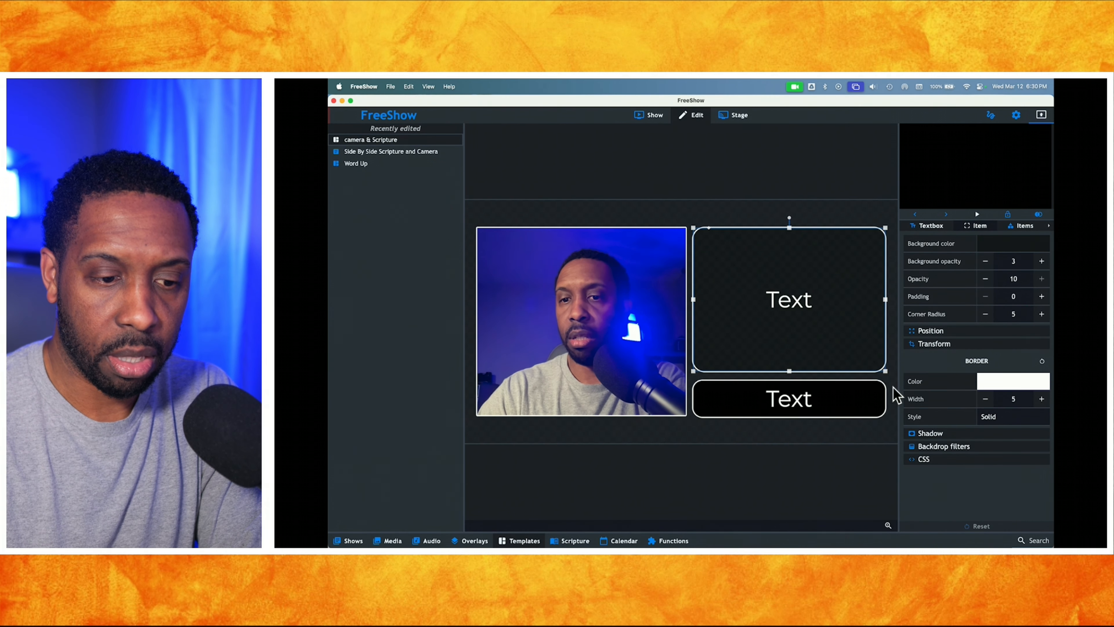
left_click(874, 389)
left_click(986, 262)
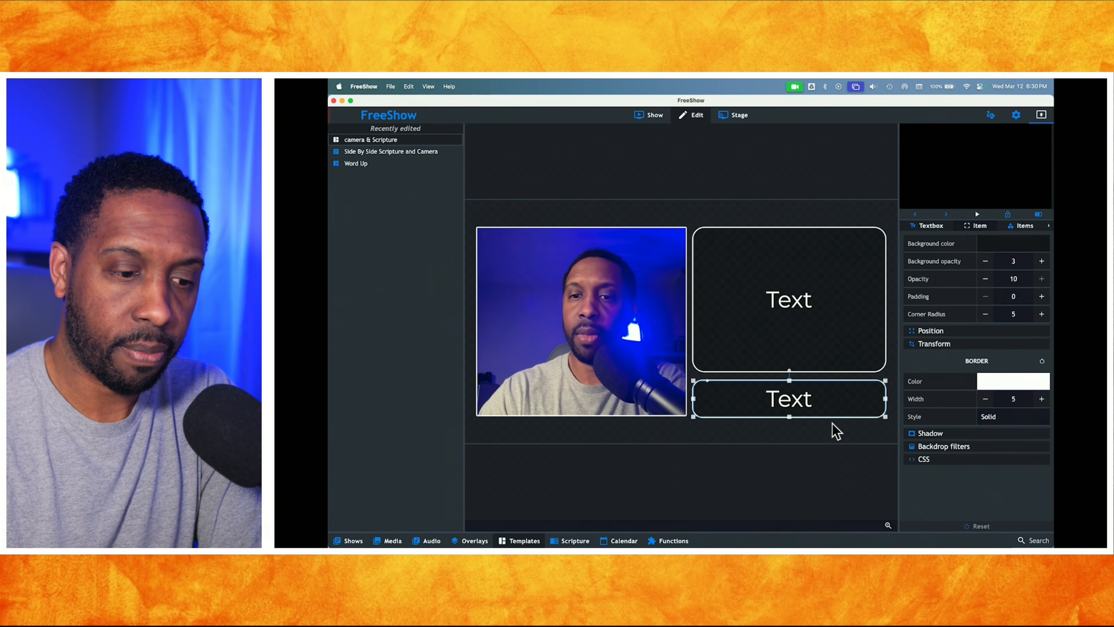
left_click(835, 432)
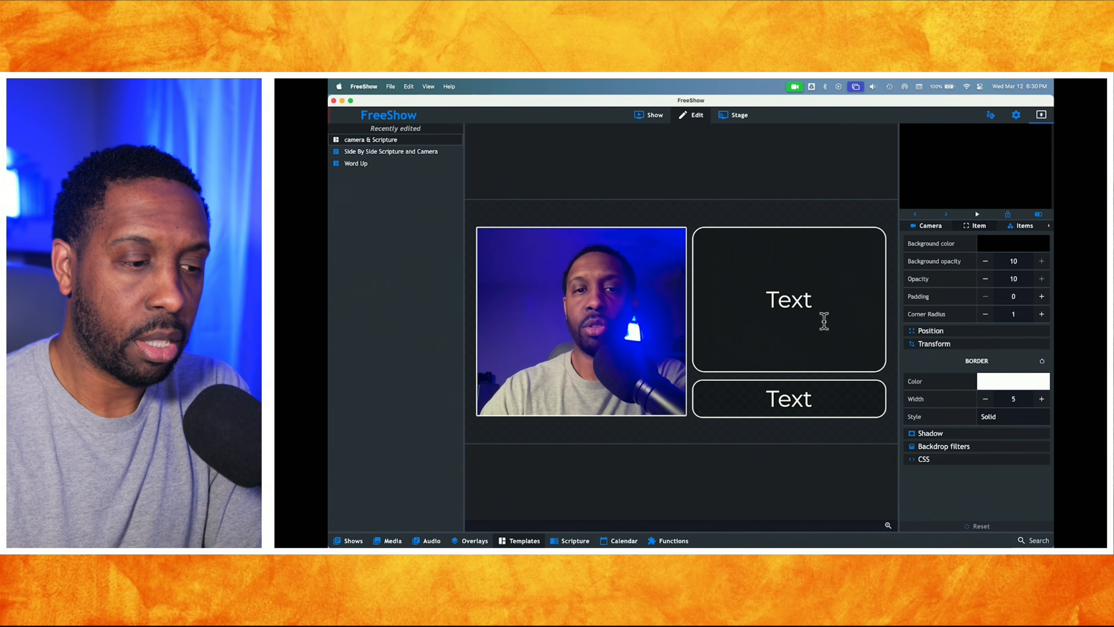
Replace the placeholder text with "scripture" in the upper textbox and "reference" in the lower textbox
left_click(812, 302)
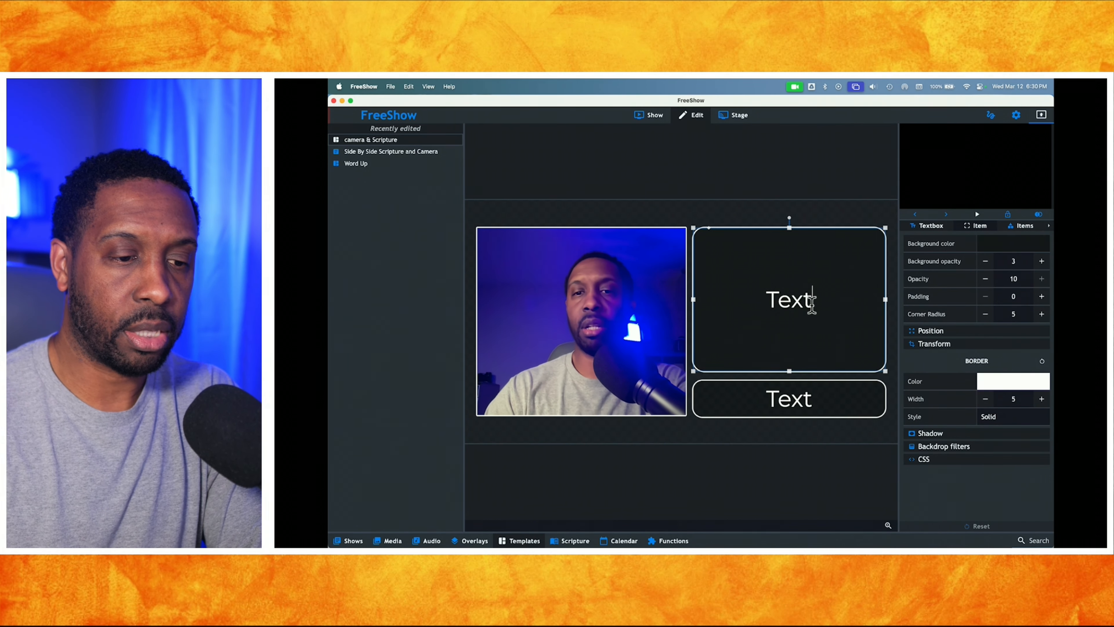
double_click(812, 302)
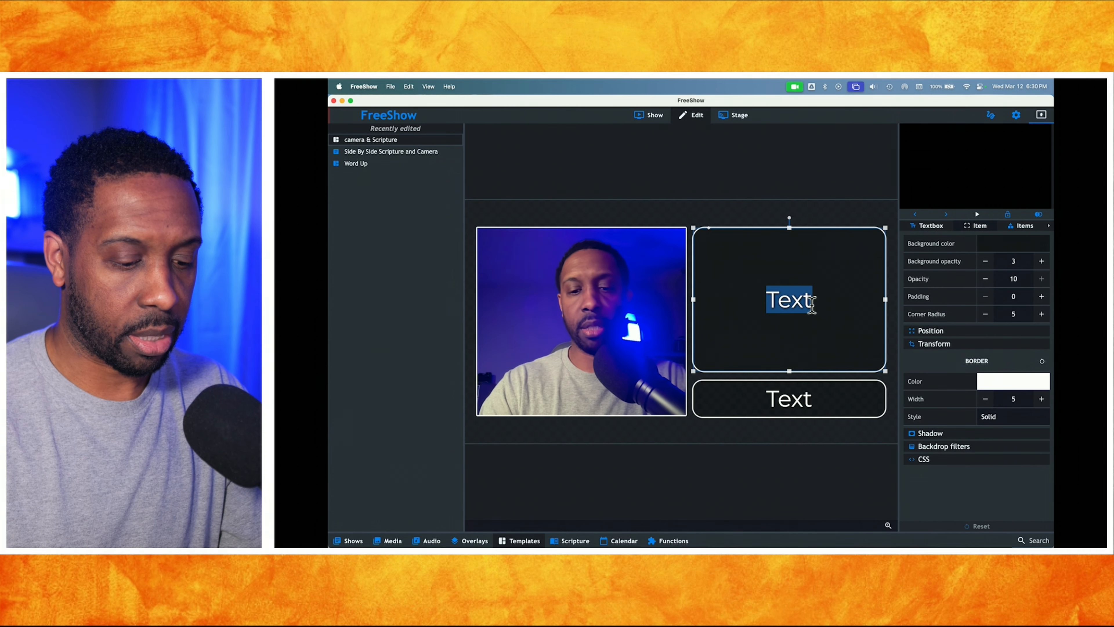
type("scriptr")
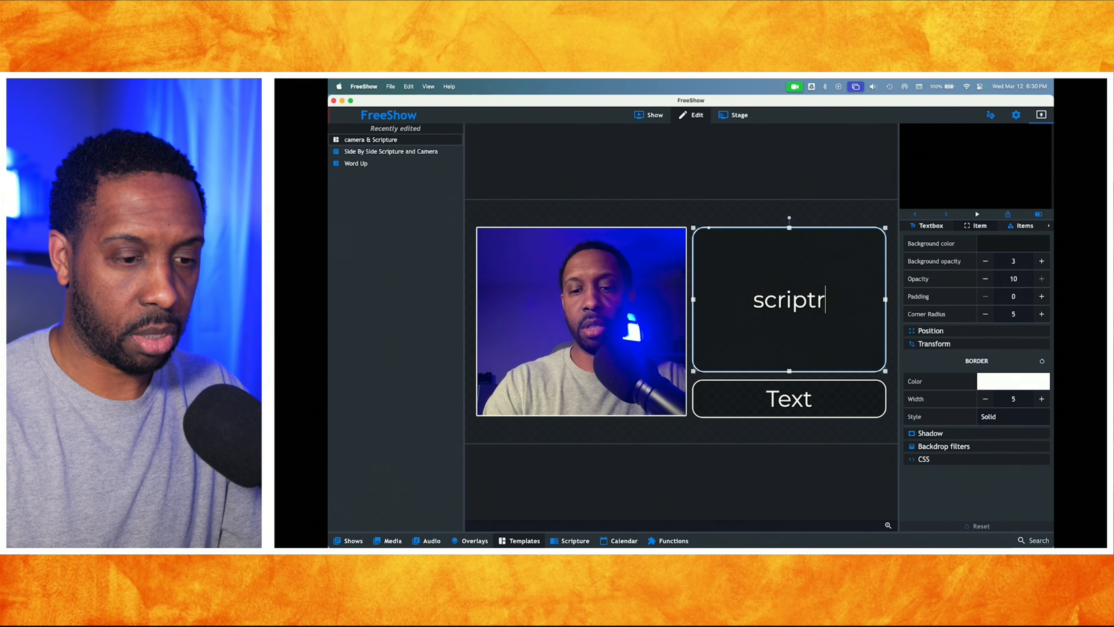
key("BackSpace")
type("ure")
left_click(796, 405)
double_click(796, 406)
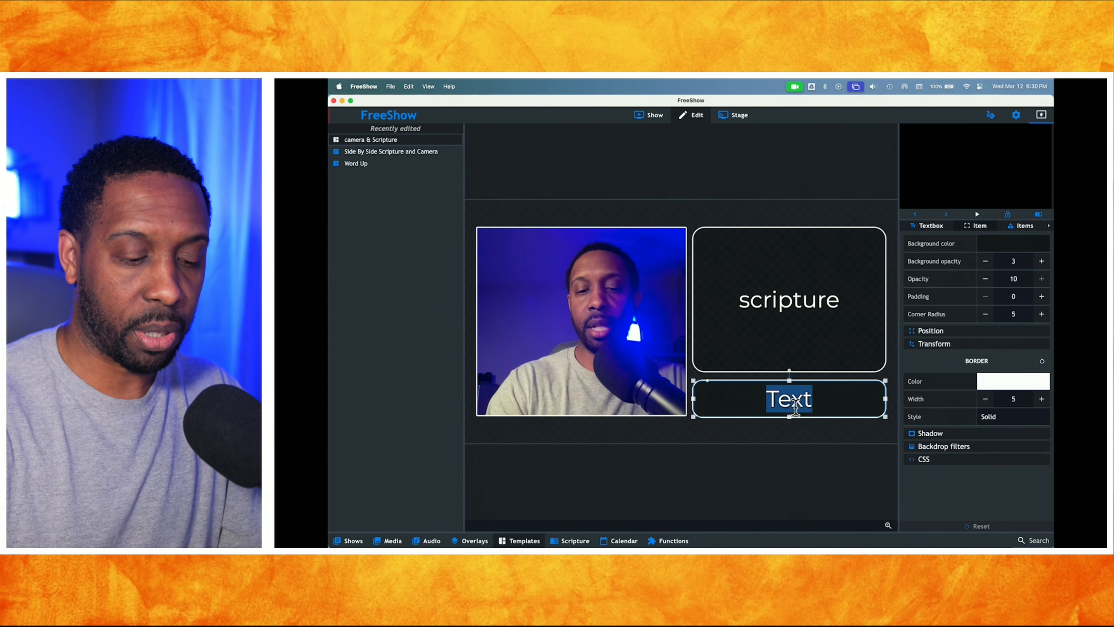
type("refere")
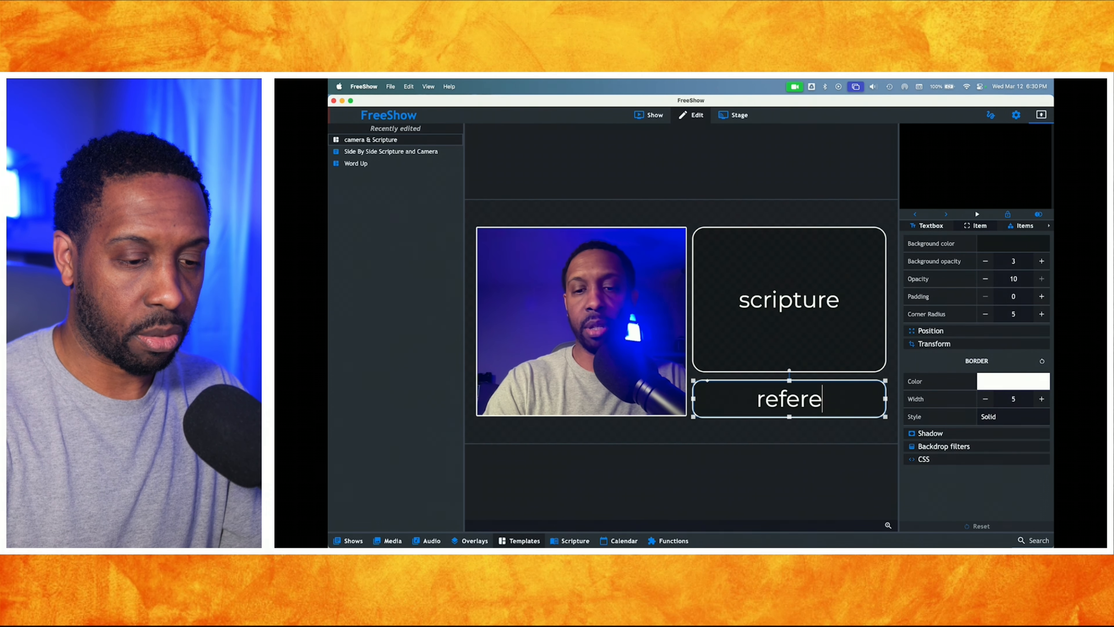
type("nce")
Turn on auto size with Shrink to fit for the scripture textbox
left_click(830, 275)
left_click(942, 228)
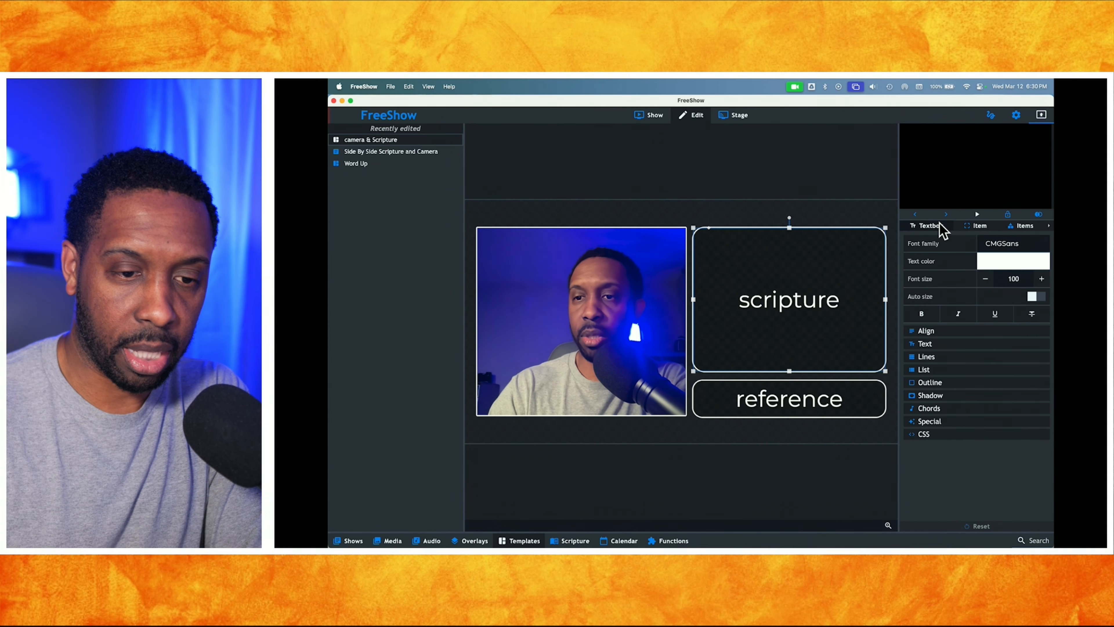
left_click(1036, 296)
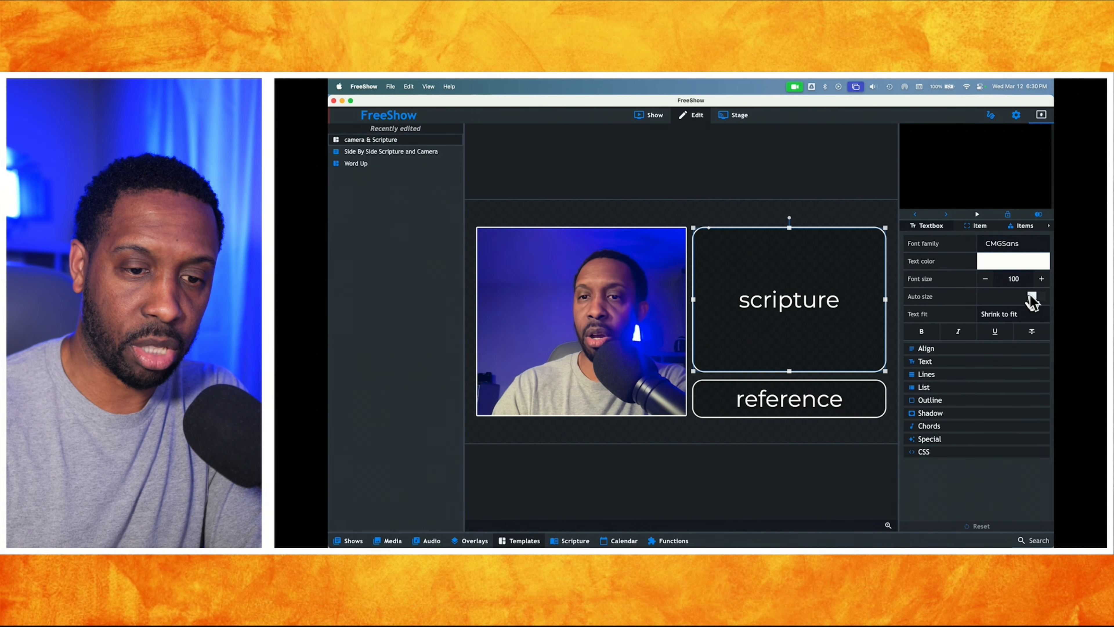
Set the reference textbox's font size to 50 and turn on auto size with Shrink to fit
left_click(838, 410)
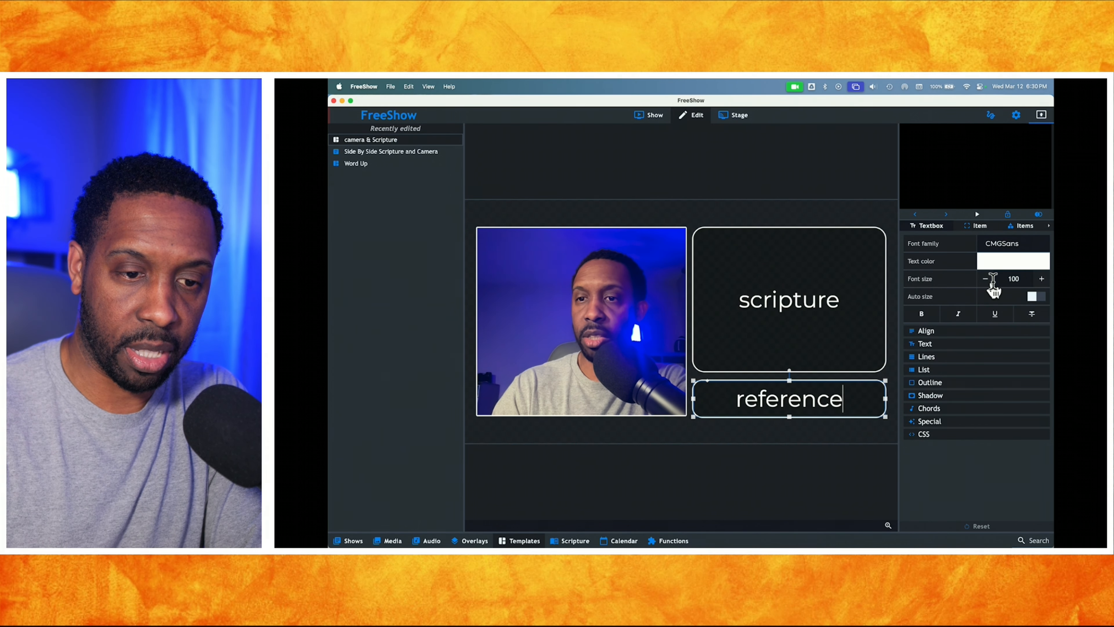
double_click(849, 402)
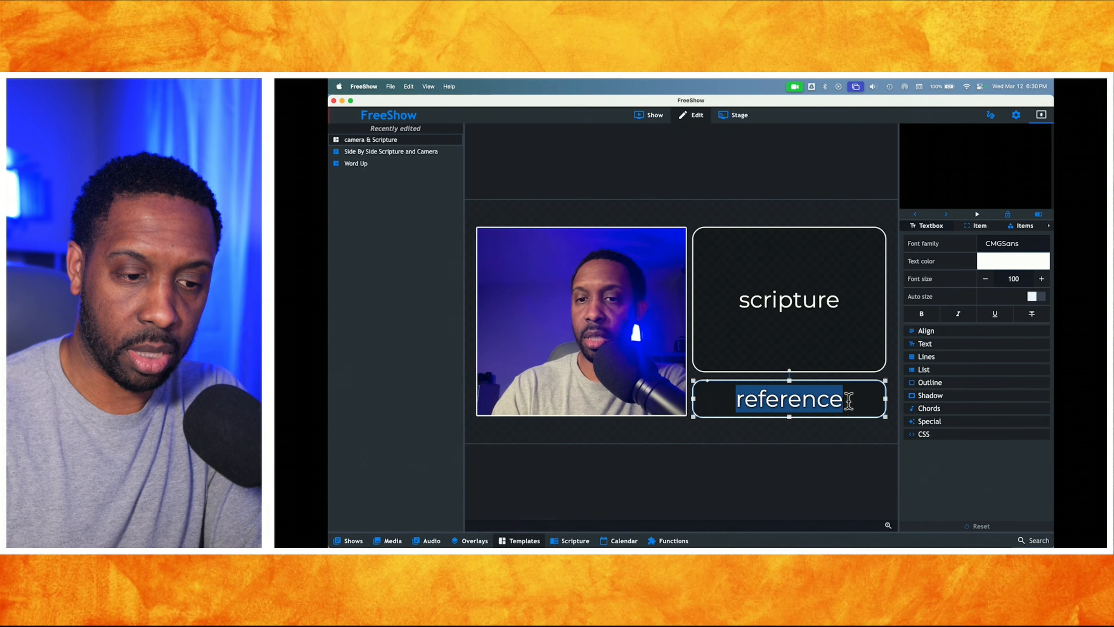
left_click(1014, 279)
type("50")
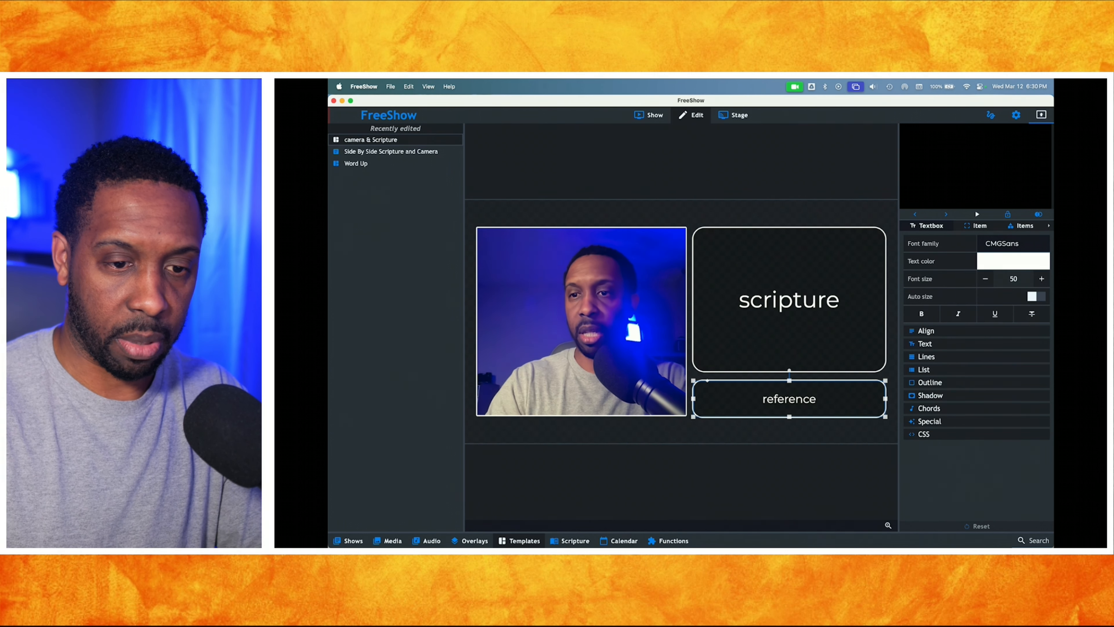
left_click(1038, 298)
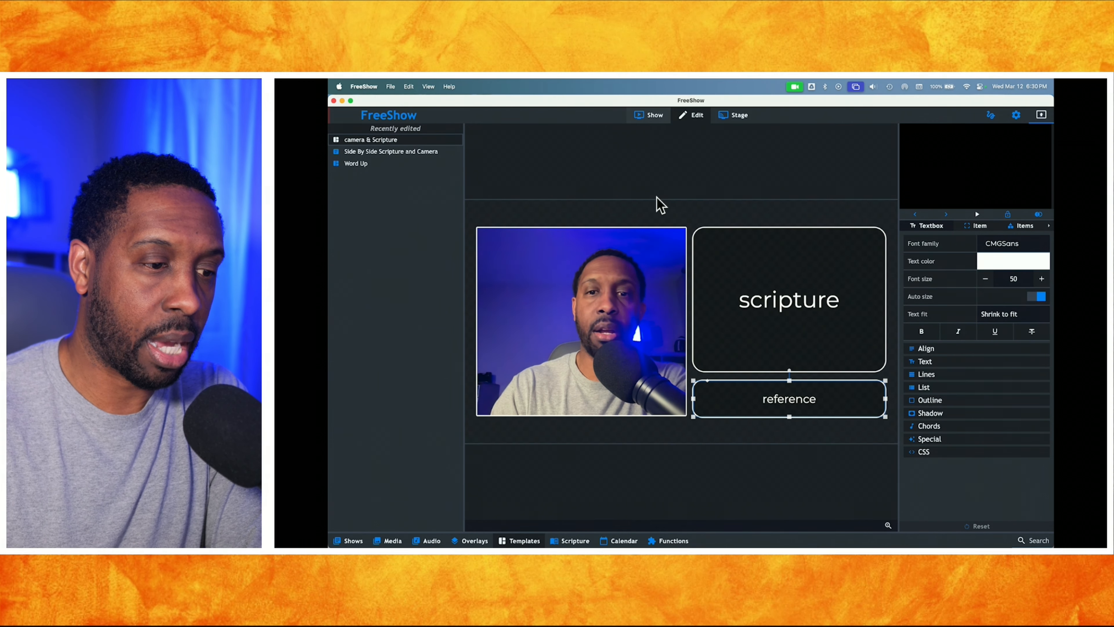
Apply the "camera & Scripture" template from the Presentations category to the 3-11-25 show
left_click(652, 116)
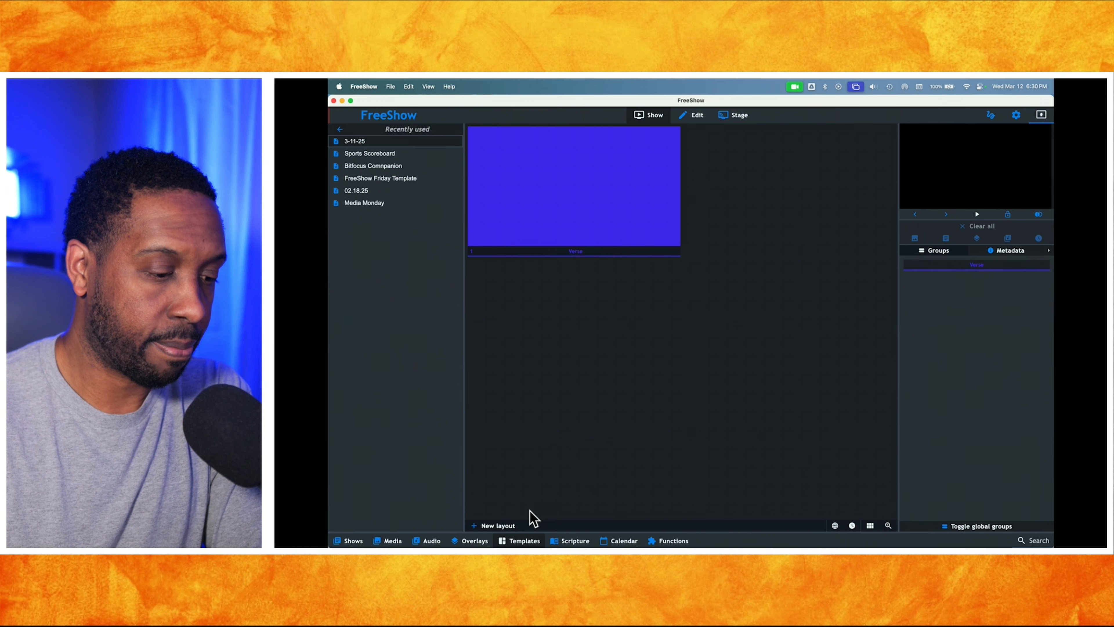
left_click(524, 542)
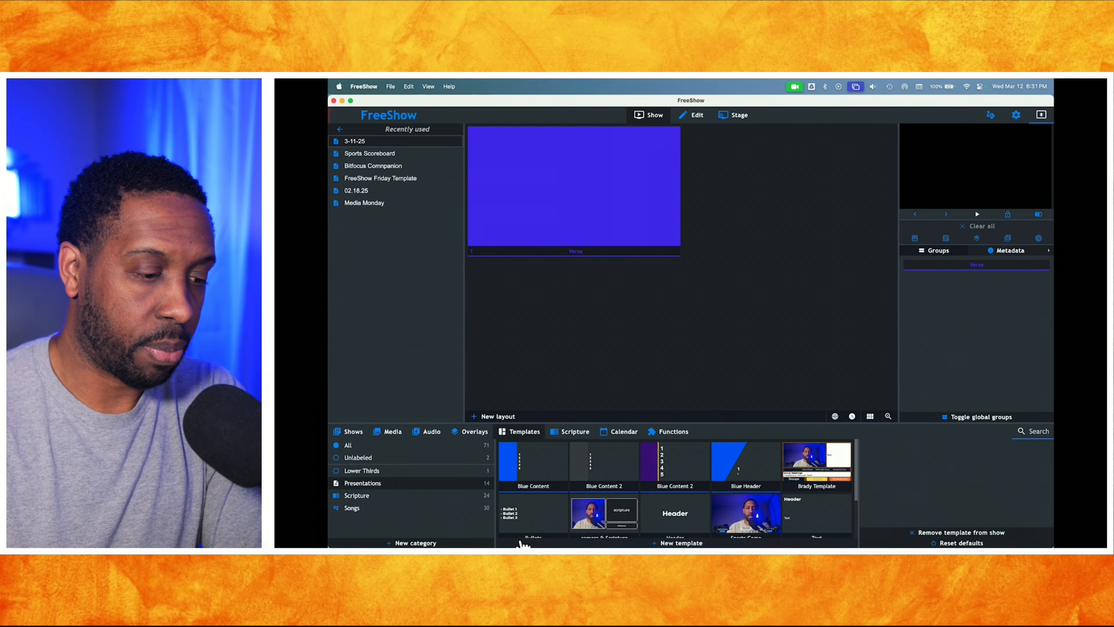
left_click(604, 515)
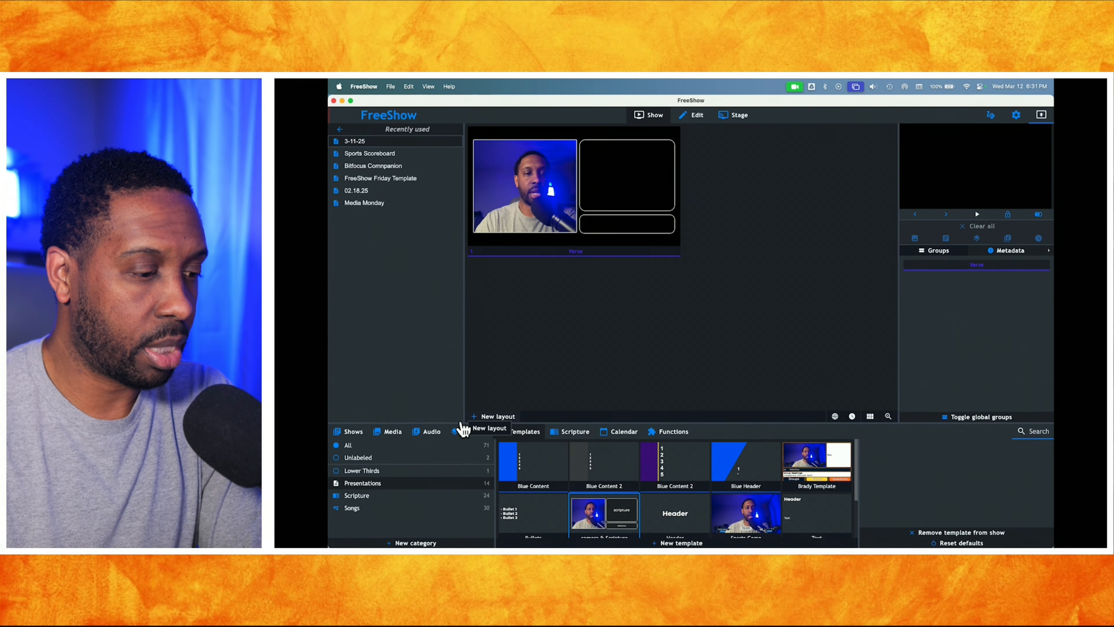
Output the Blue Waves image from the New Tool Kit Backgrounds folder in YoloBox Files and make it the slide's background
left_click(399, 433)
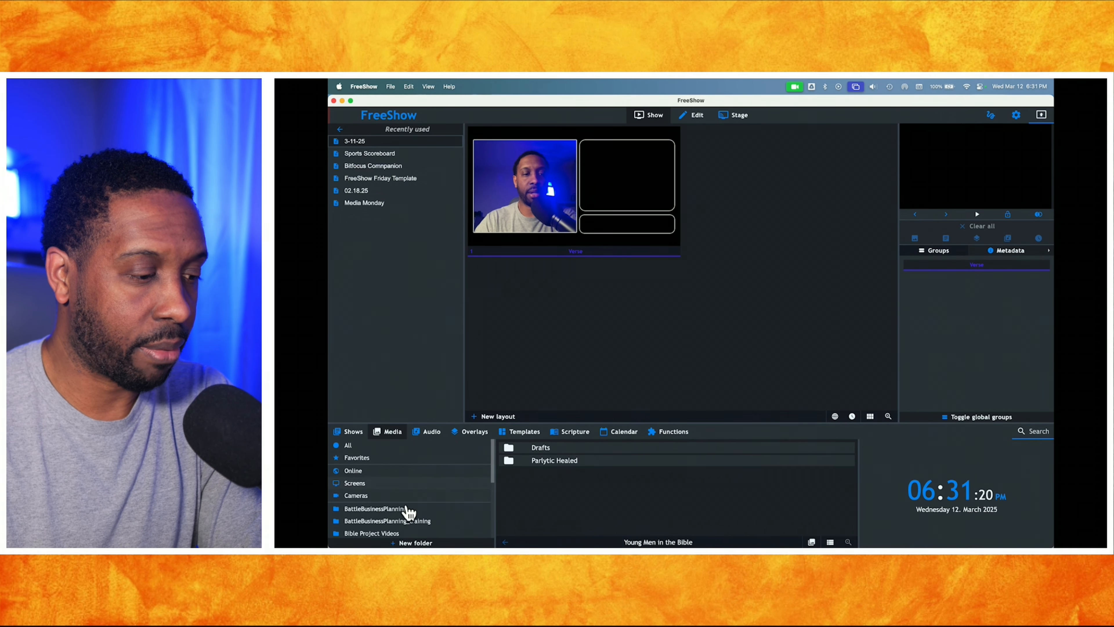
scroll(395, 525, "down", 5)
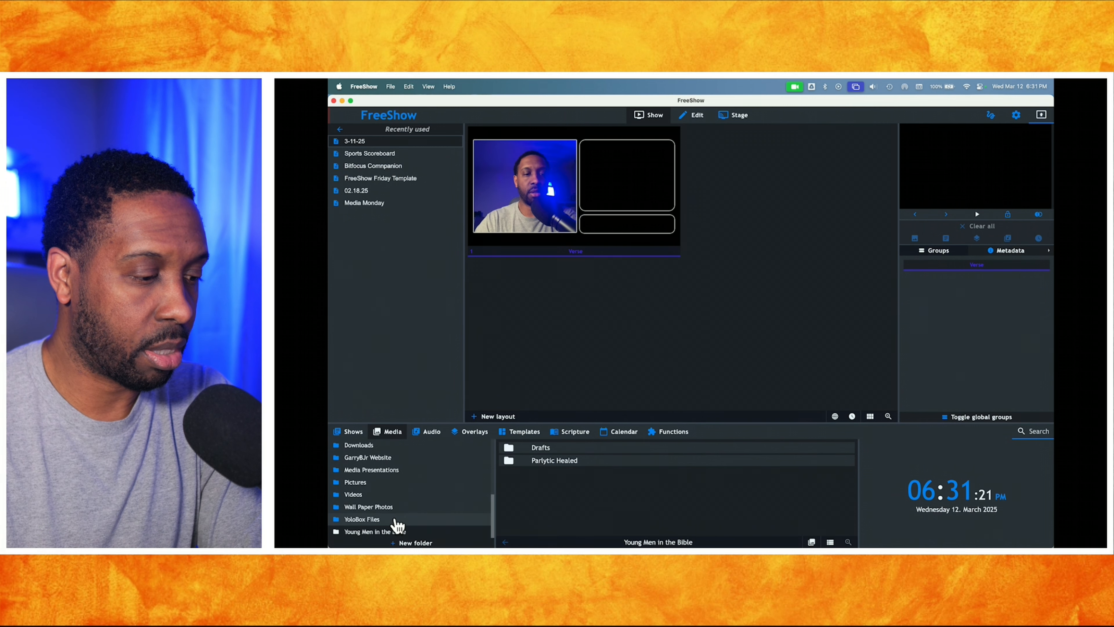
left_click(379, 523)
left_click(543, 513)
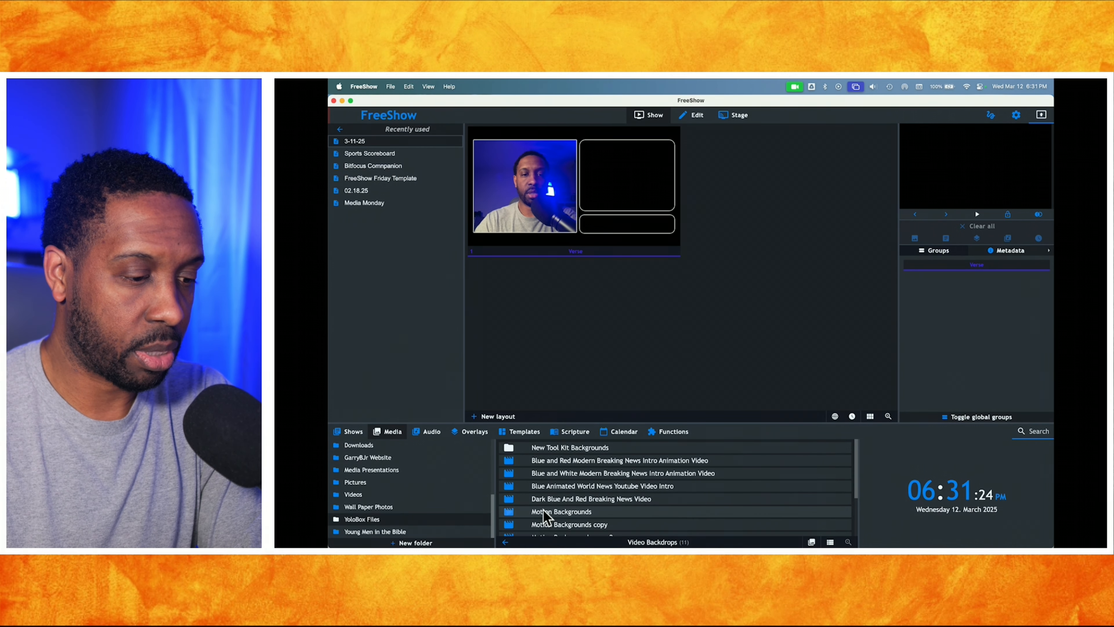
left_click(567, 448)
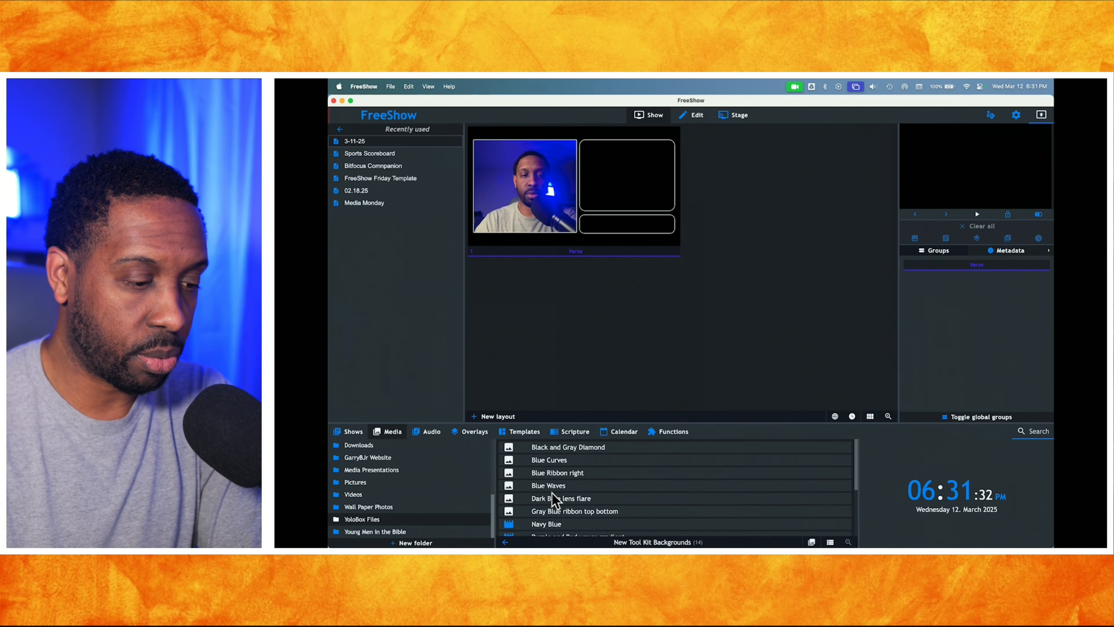
scroll(552, 493, "down", 2)
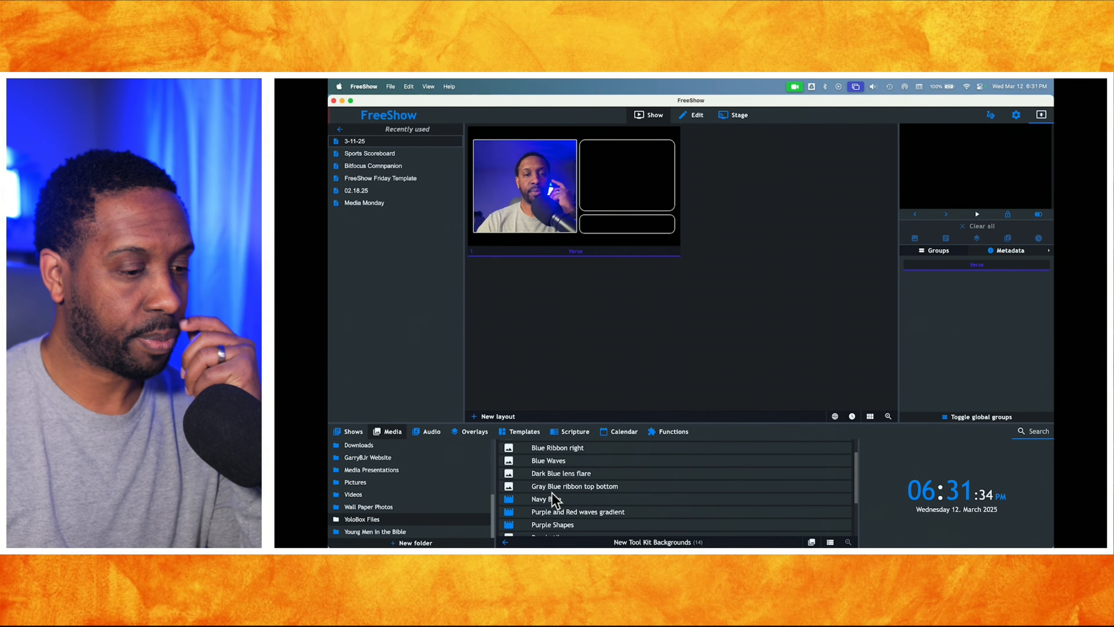
scroll(552, 493, "up", 2)
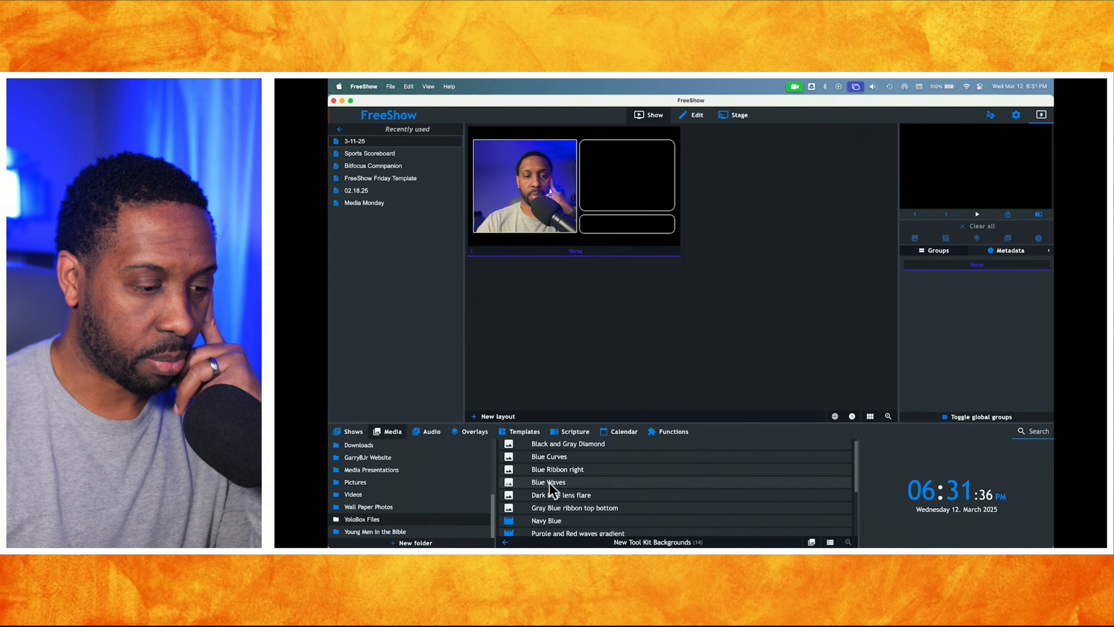
left_click(551, 484)
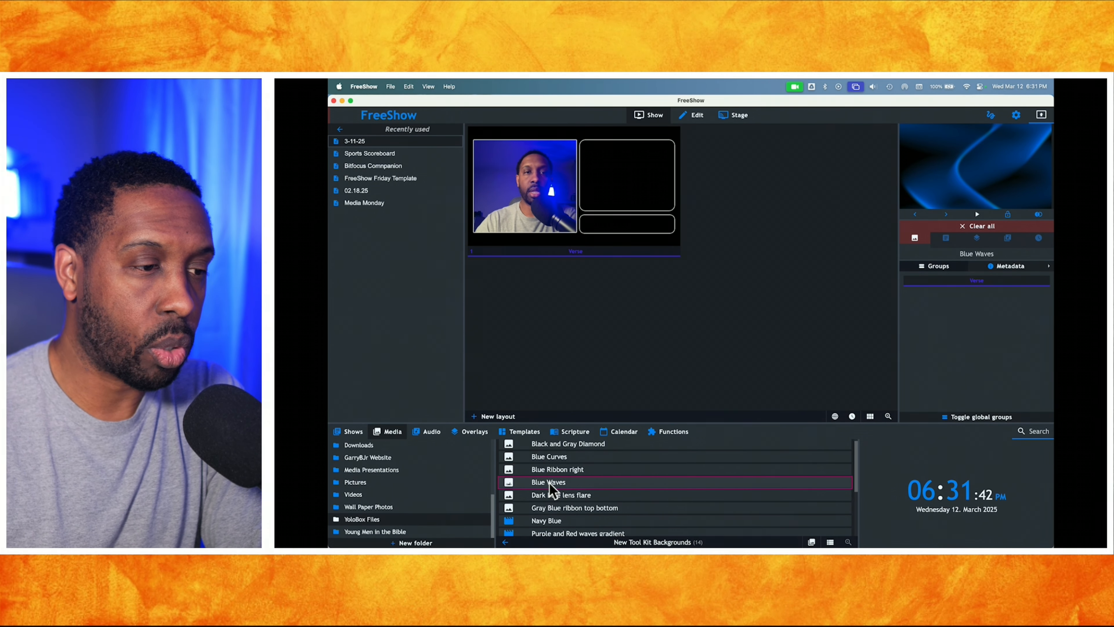
left_click_drag(532, 290, 533, 159)
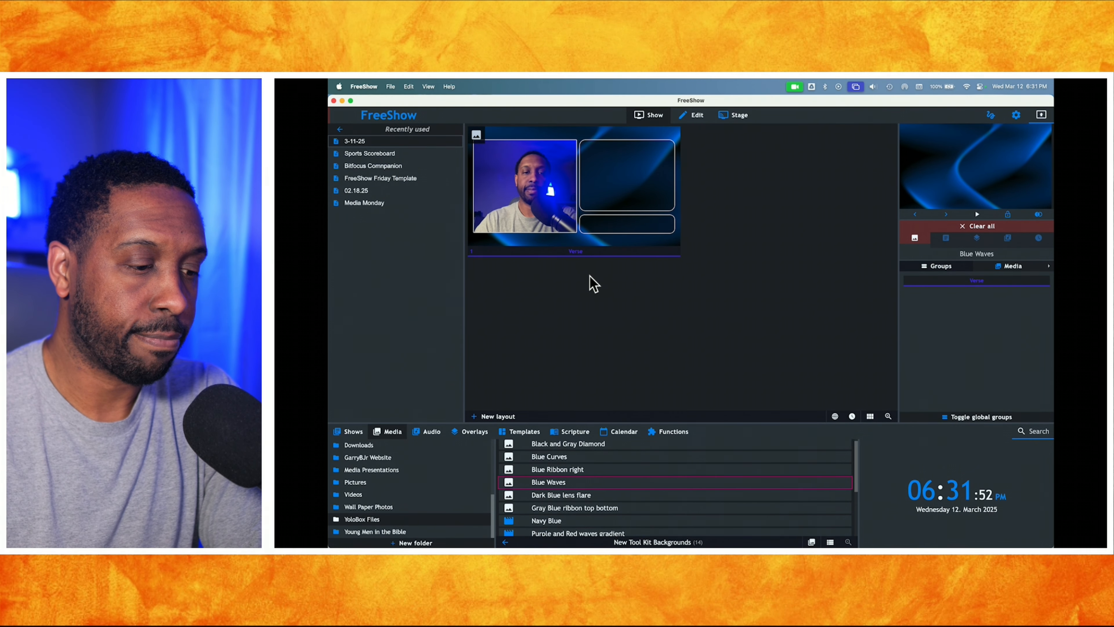
Open chapter 3 of John in the Amplified Classic Bible
left_click(578, 432)
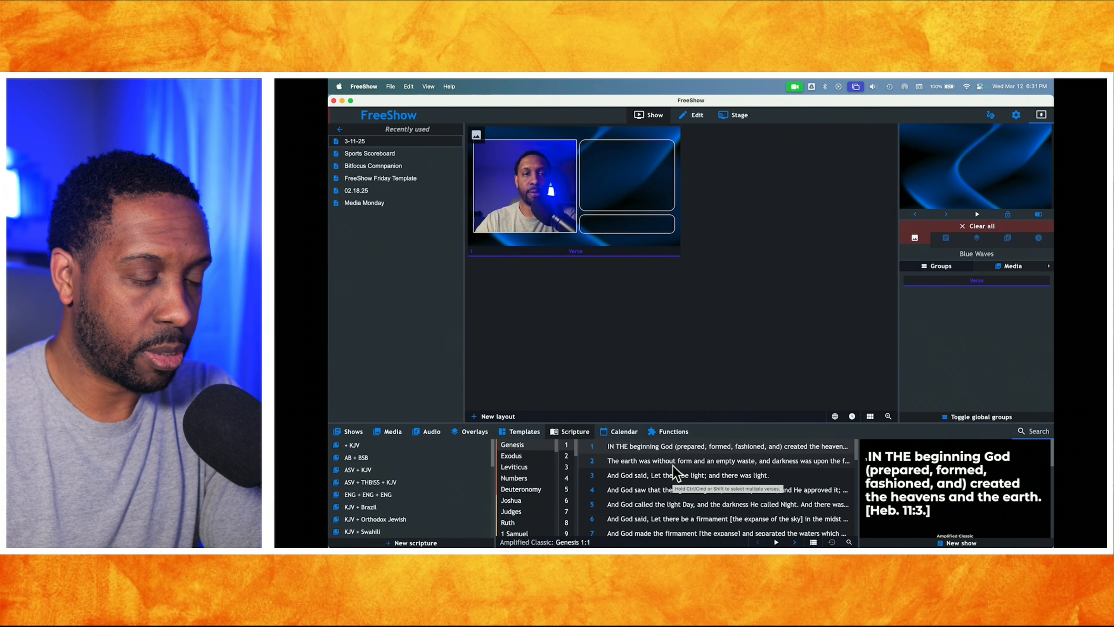
scroll(524, 503, "down", 1)
scroll(523, 504, "down", 8)
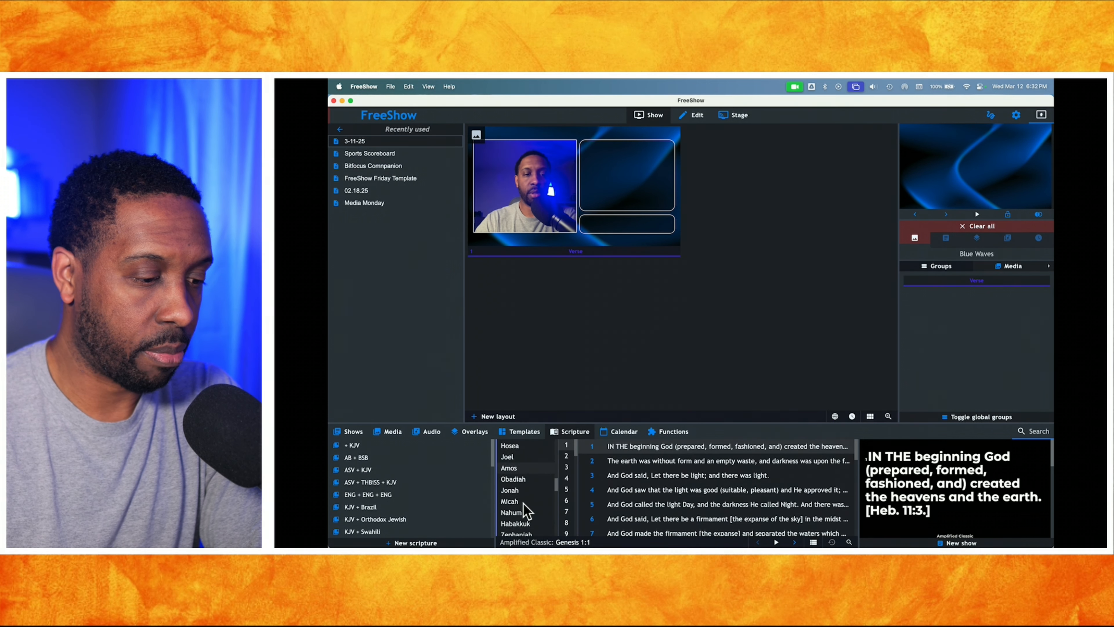
scroll(524, 503, "down", 2)
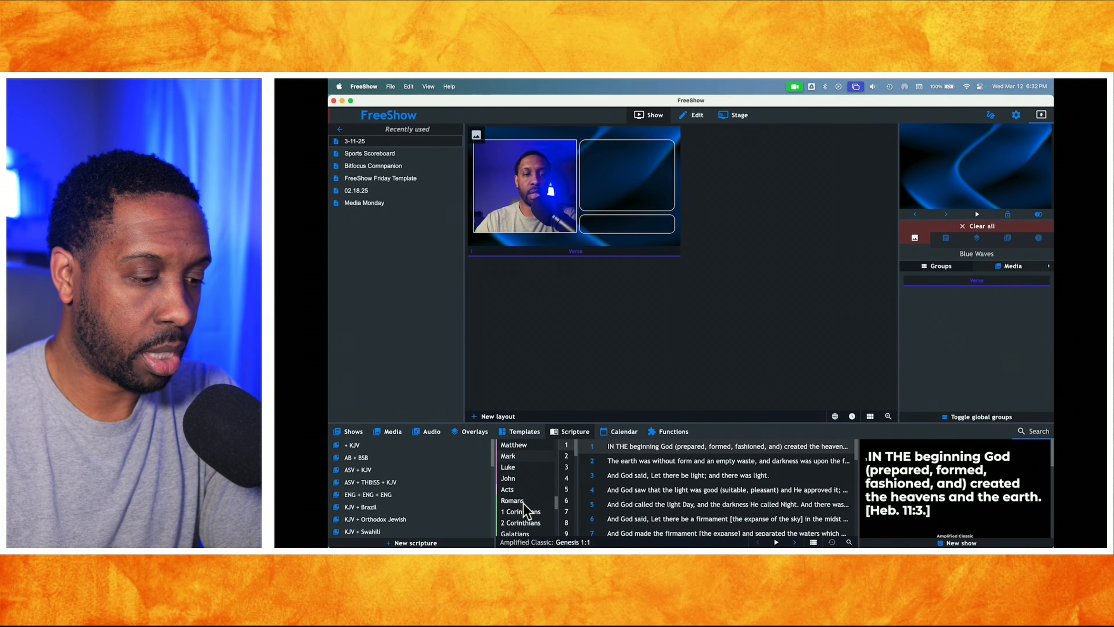
left_click(517, 479)
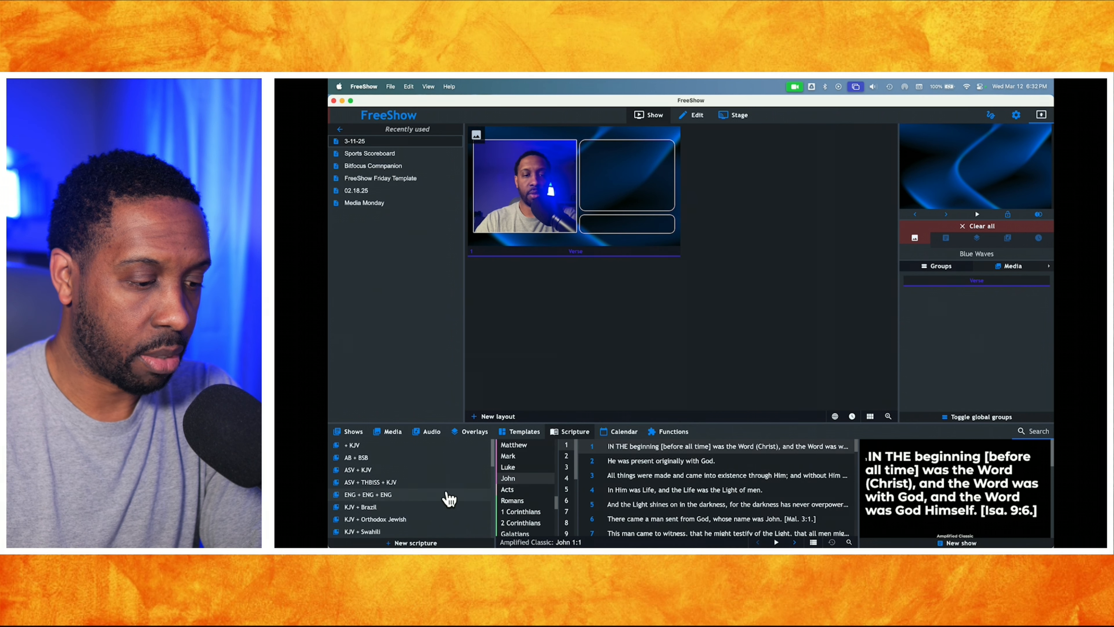
left_click(563, 468)
Select verses 1 to 17 of John 3 and create a new show from them
scroll(632, 458, "down", 3)
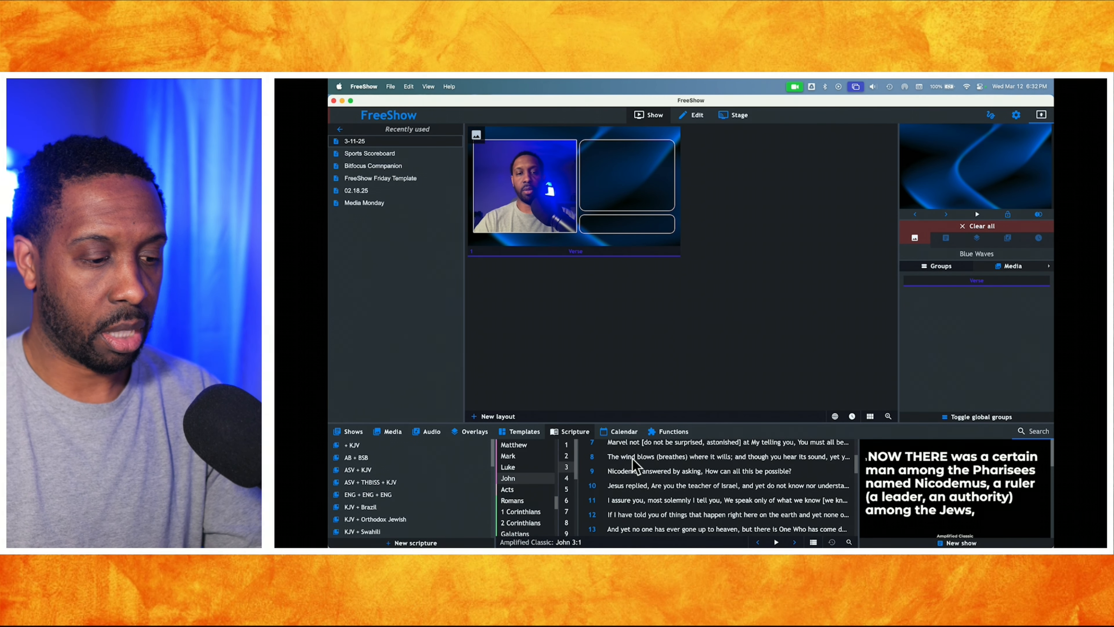
scroll(632, 458, "down", 3)
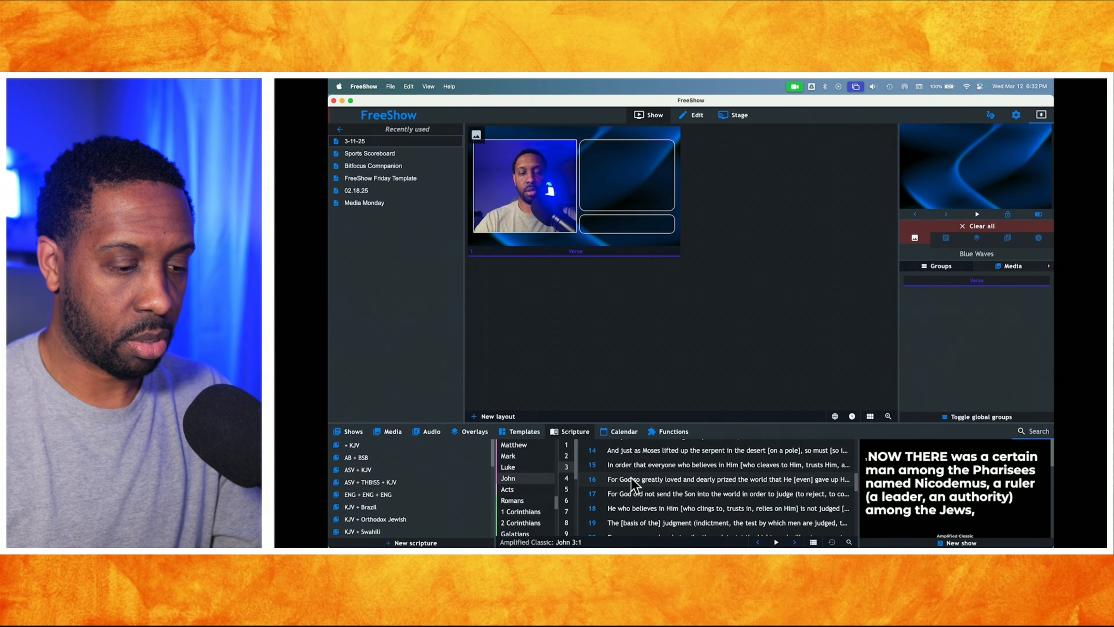
scroll(631, 477, "up", 5)
scroll(632, 508, "down", 4)
scroll(632, 518, "down", 1)
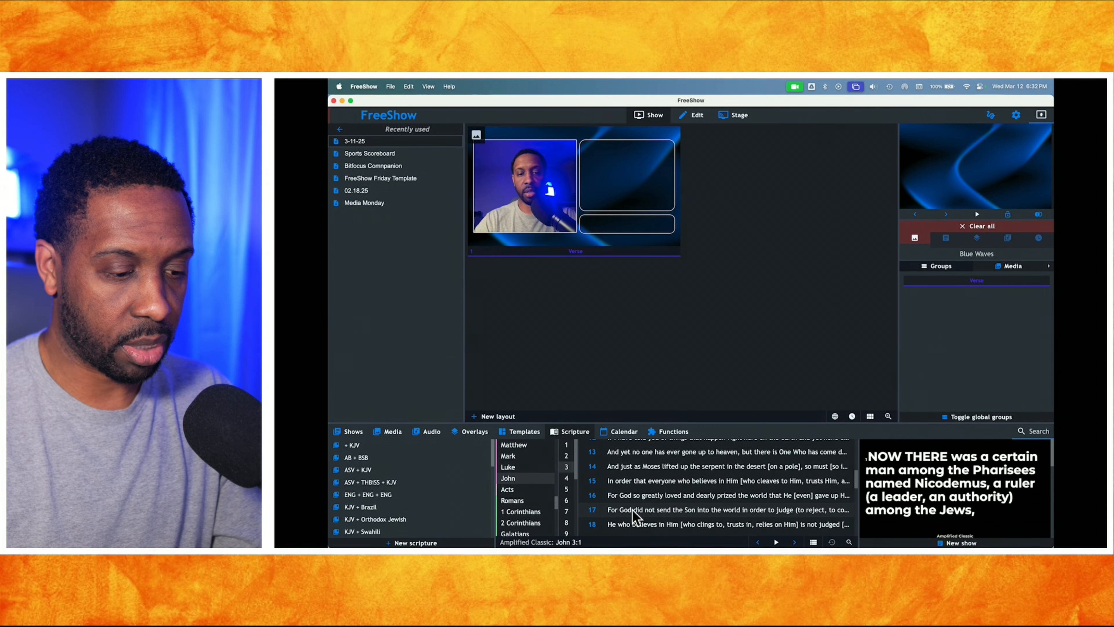
left_click(635, 514, "shift")
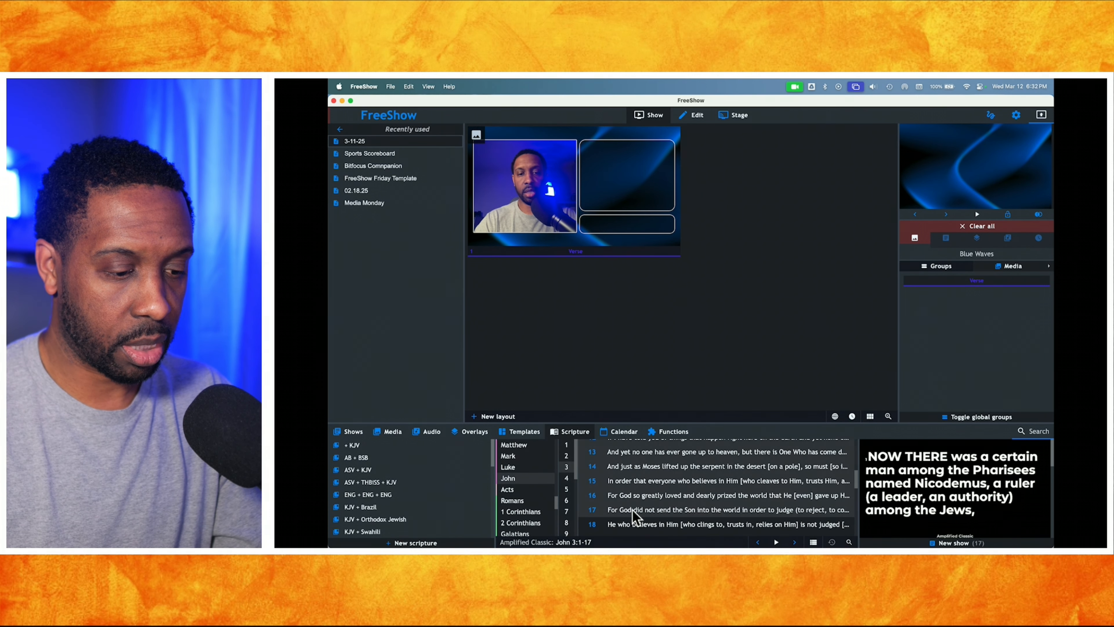
right_click(652, 483)
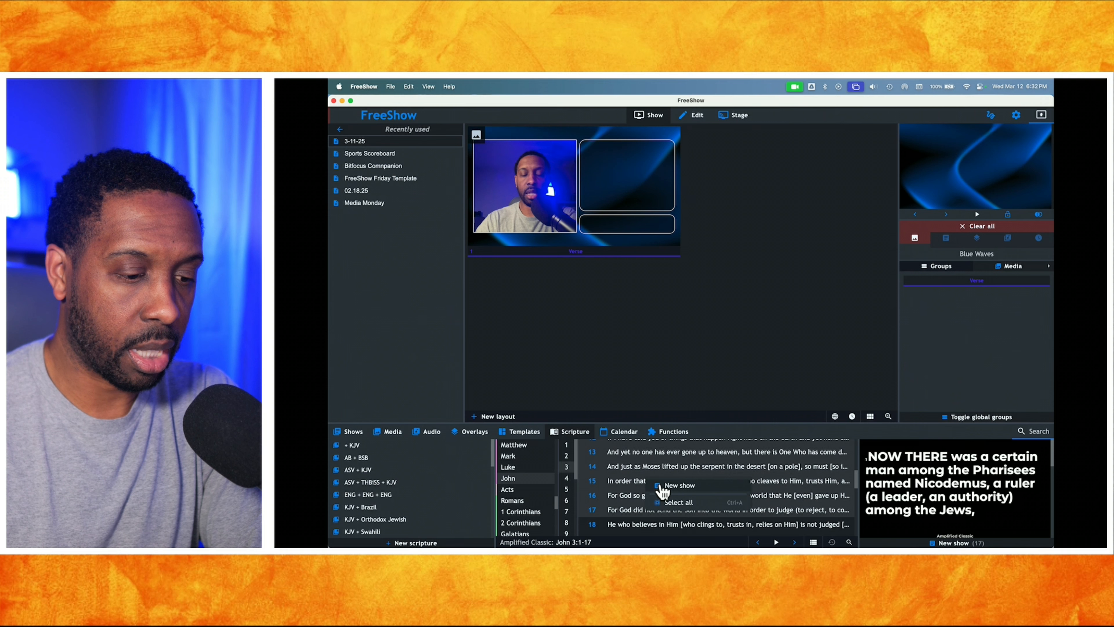
left_click(678, 485)
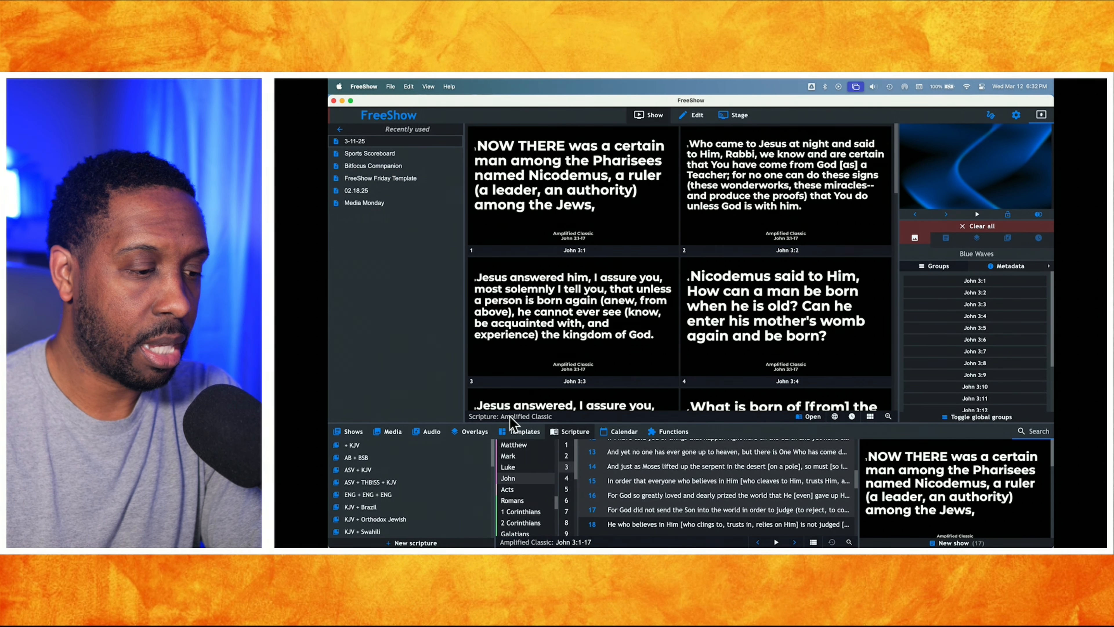
Apply the "camera & Scripture" template to the John 3:1-17 show and look over its slides
left_click(522, 436)
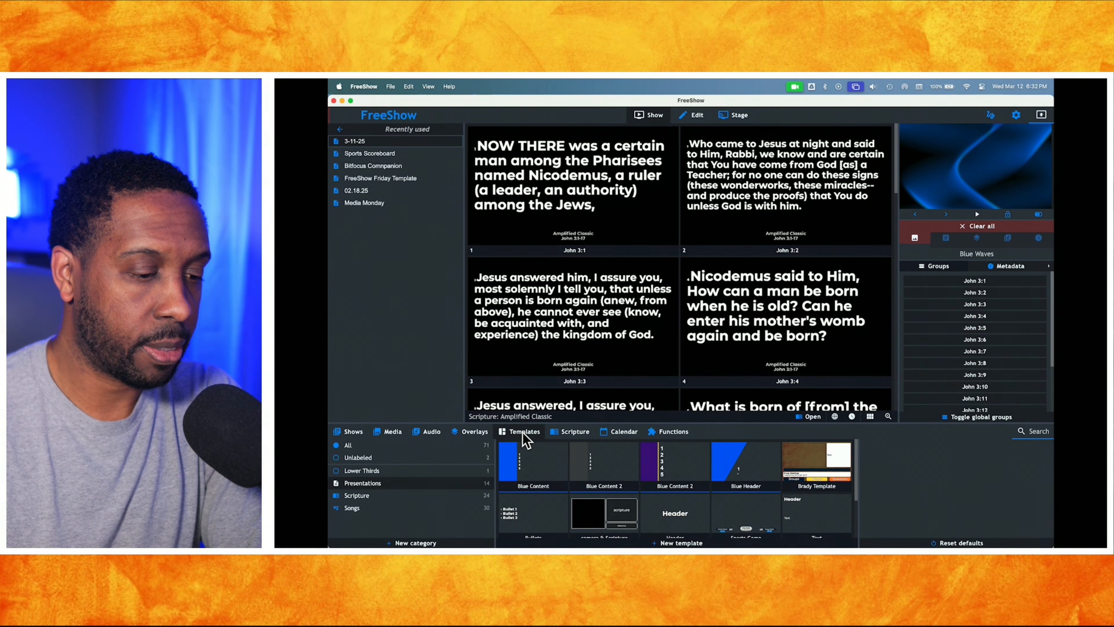
left_click(610, 523)
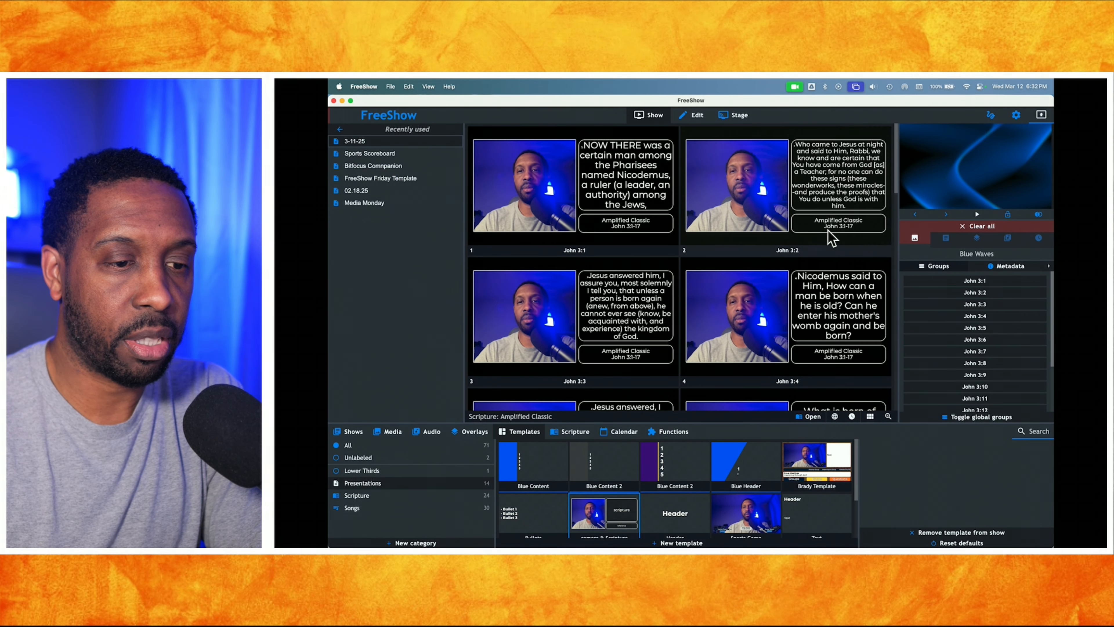
scroll(702, 246, "down", 2)
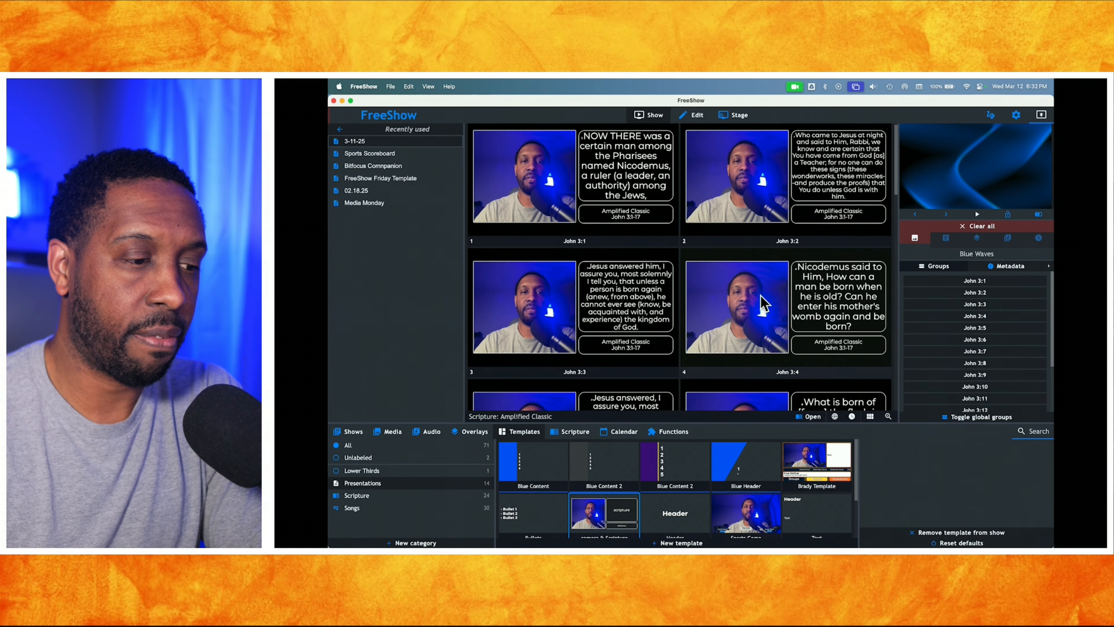
scroll(625, 208, "up", 2)
Output the John 3:1 slide and check its layout over the background in the enlarged output preview
left_click(615, 203)
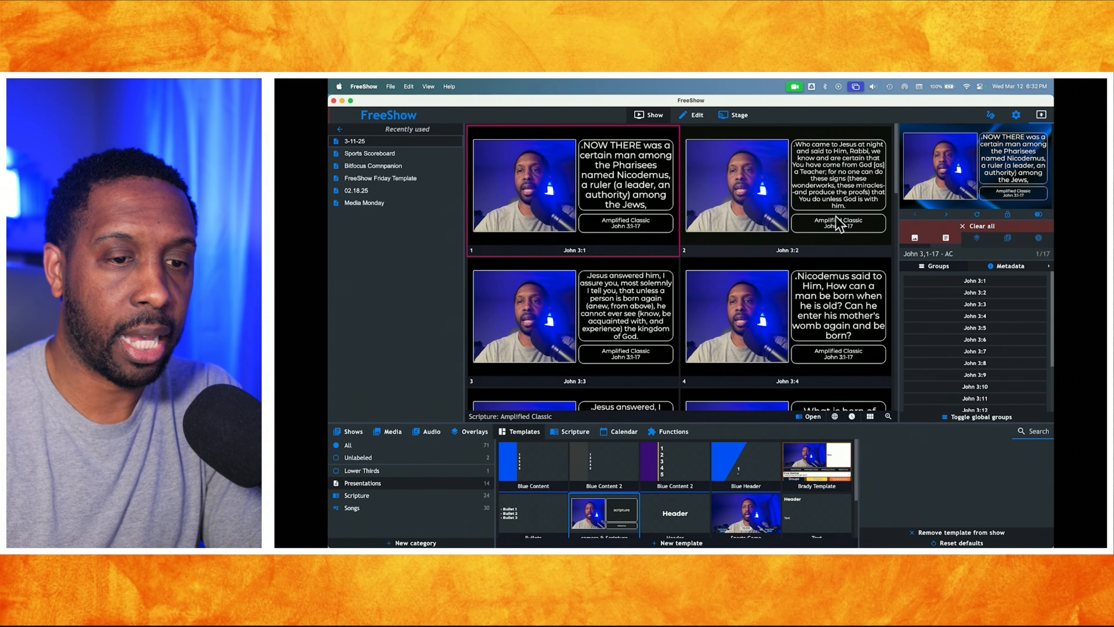
double_click(1002, 168)
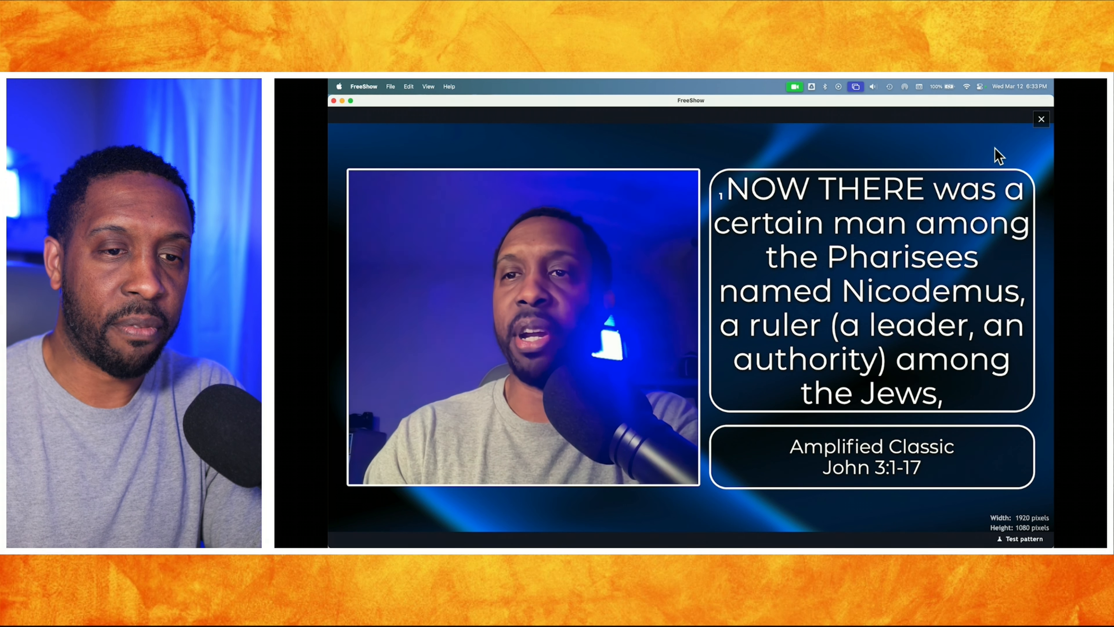
left_click(1007, 147)
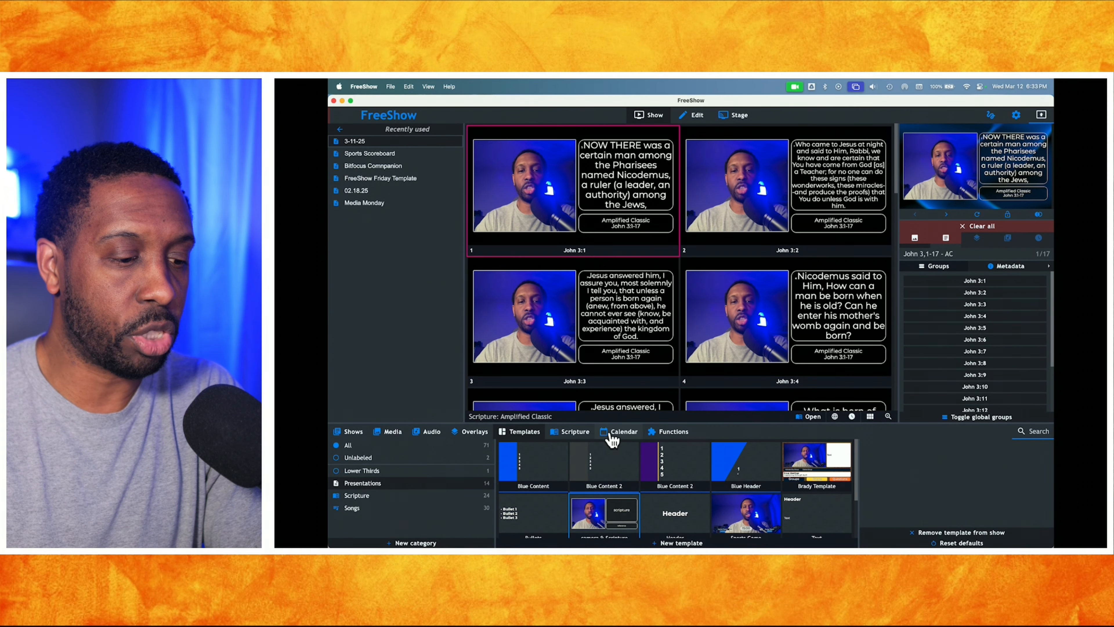
scroll(606, 507, "down", 1)
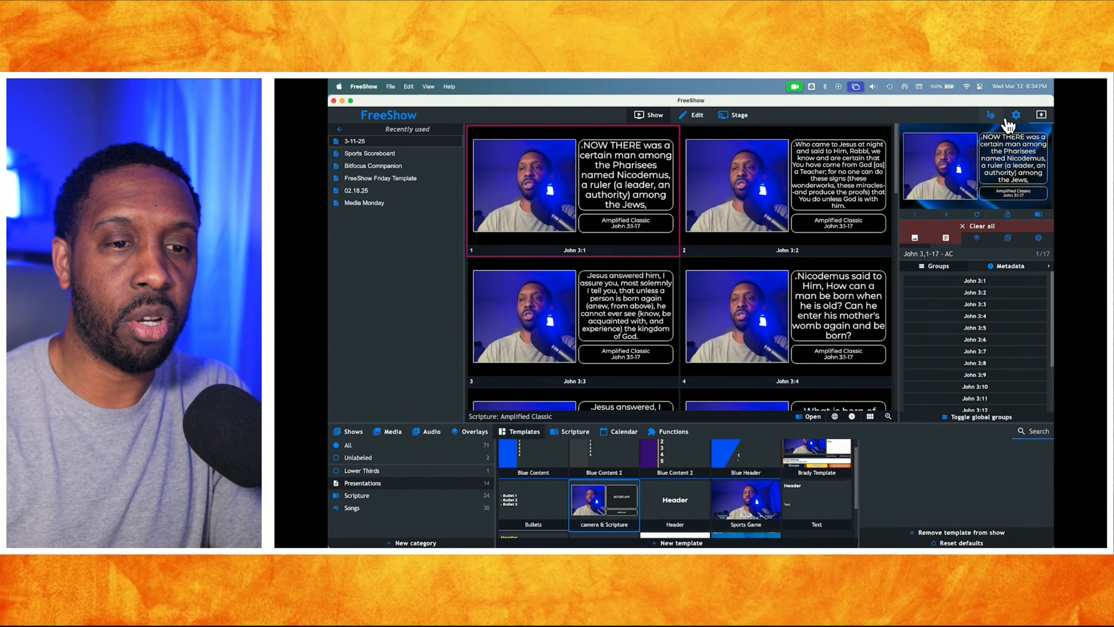
Add an output style named "Camera & Sermon" and override its scripture with the "camera & Scripture" template
left_click(1017, 115)
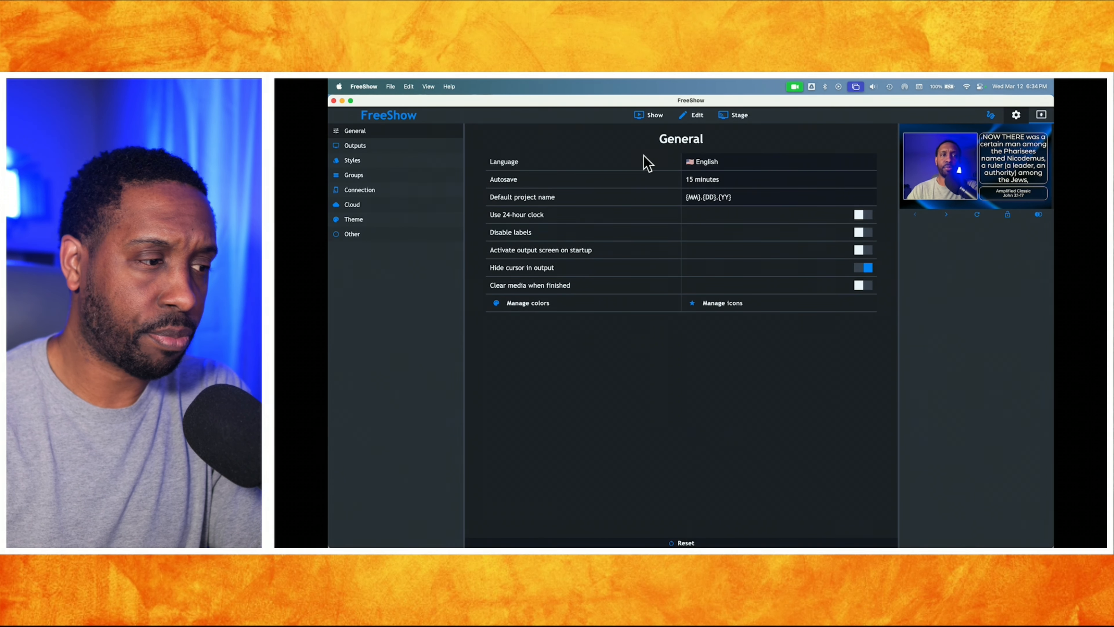
left_click(361, 166)
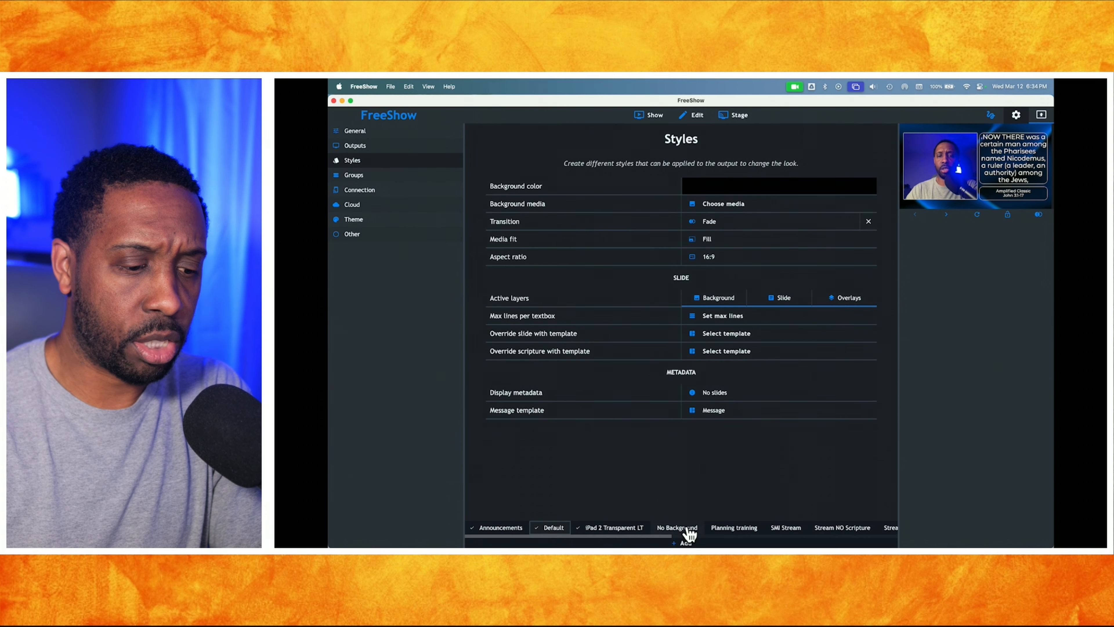
left_click(685, 544)
type("C")
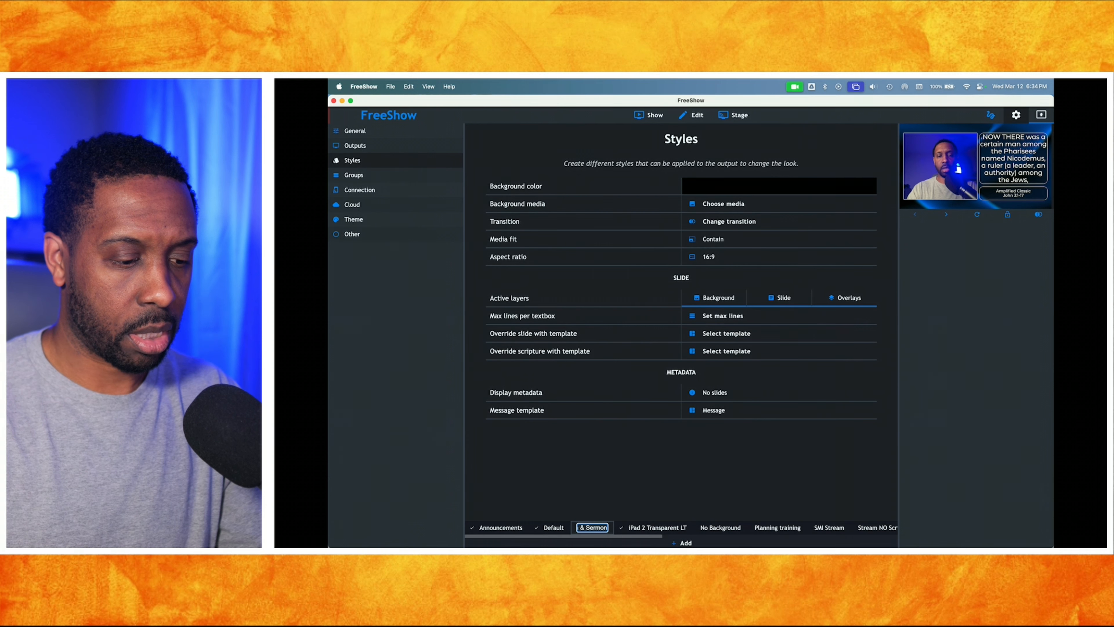
key("Return")
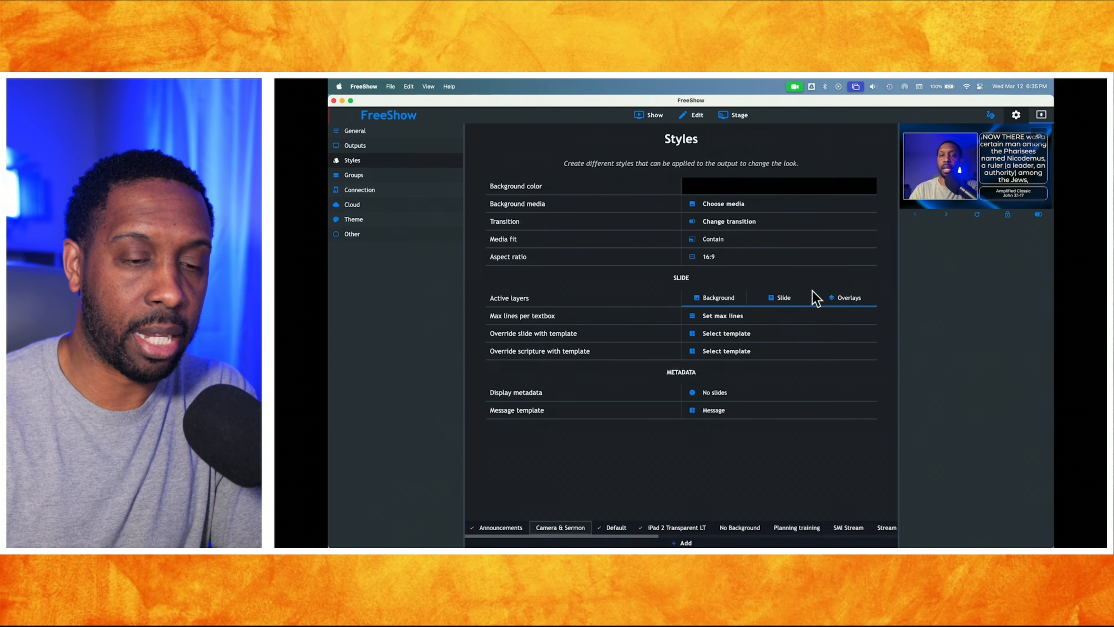
left_click(699, 356)
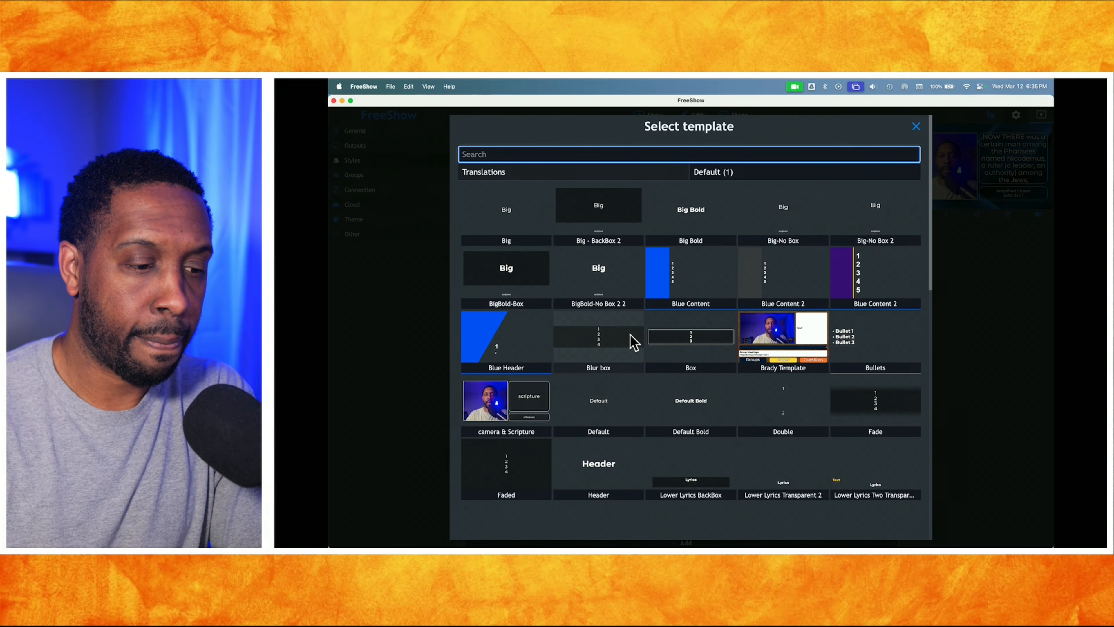
left_click(522, 399)
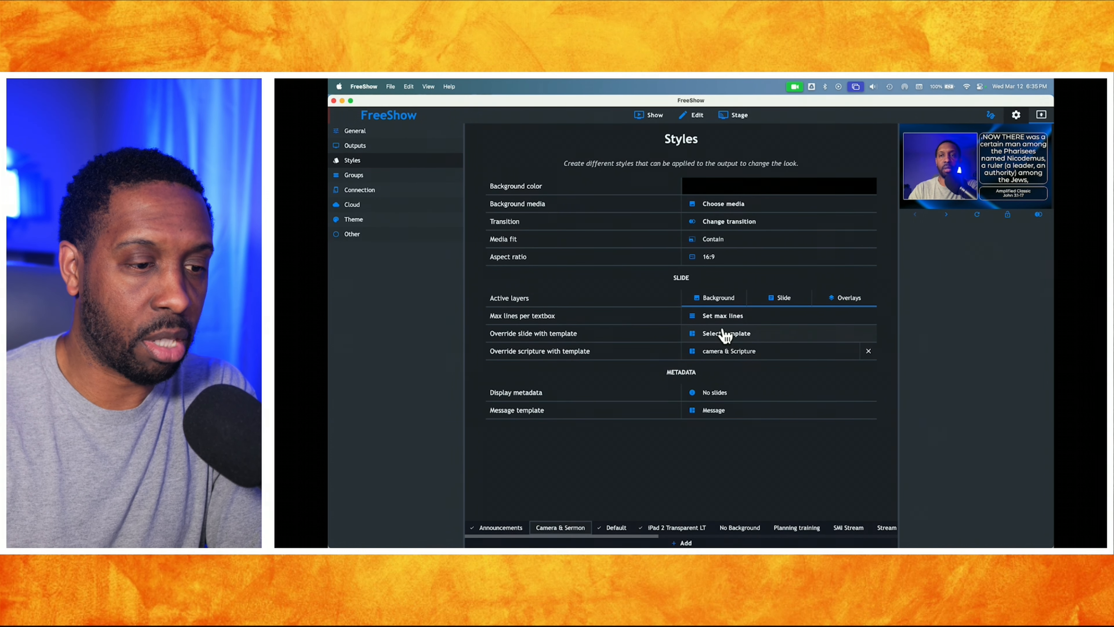
Return to the show and duplicate the "camera & Scripture" template in the Presentations category
left_click(650, 115)
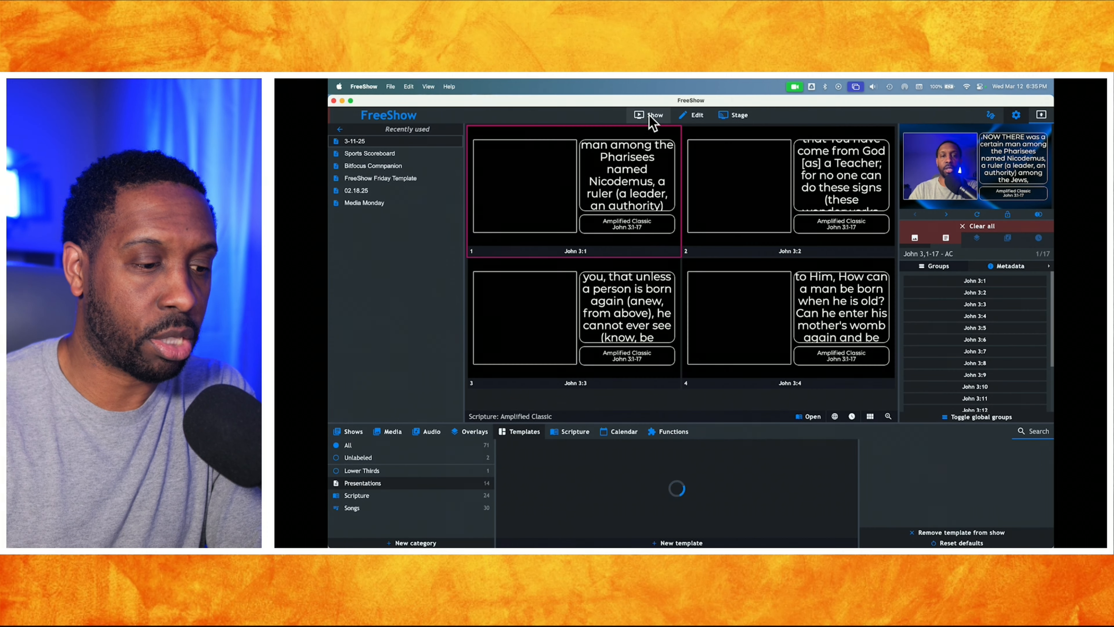
scroll(577, 467, "down", 2)
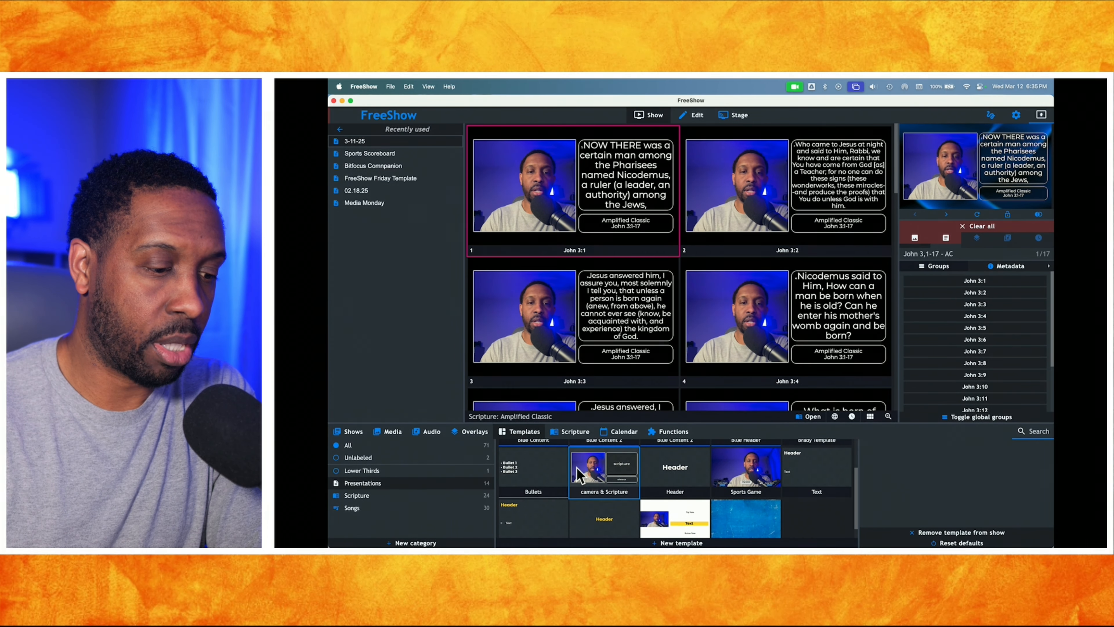
right_click(598, 470)
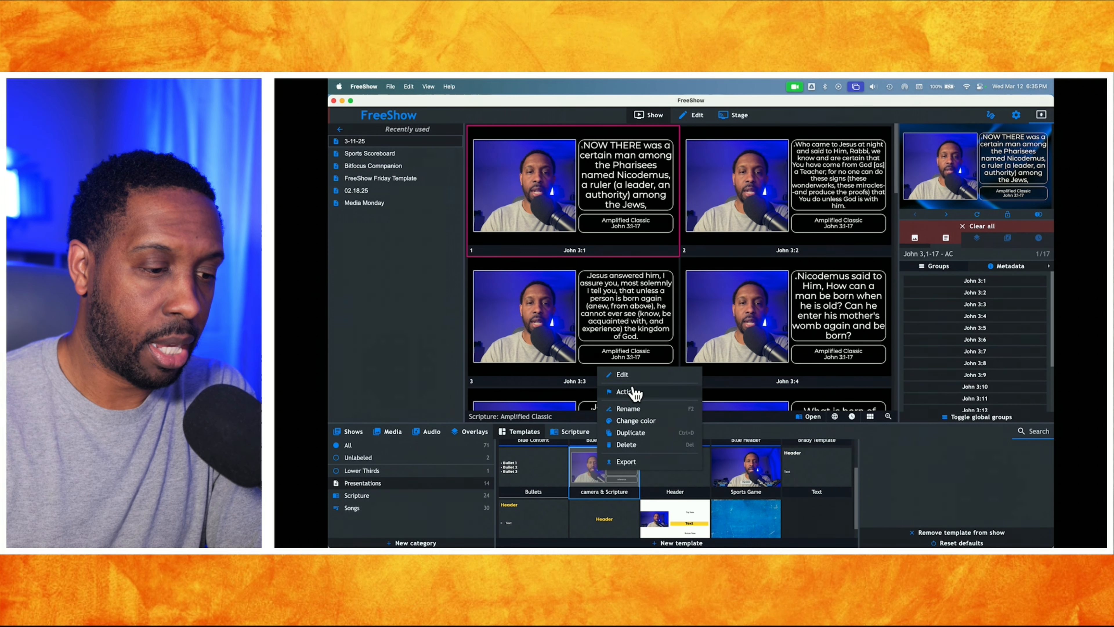
left_click(625, 432)
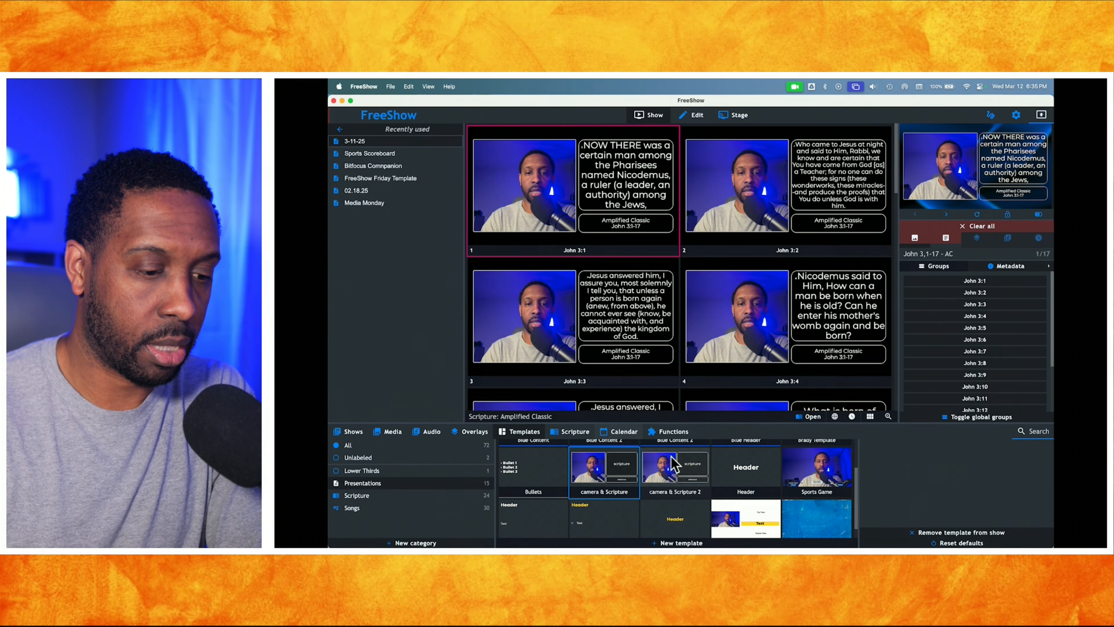
Rename the duplicated template as "camera & Slides"
right_click(683, 476)
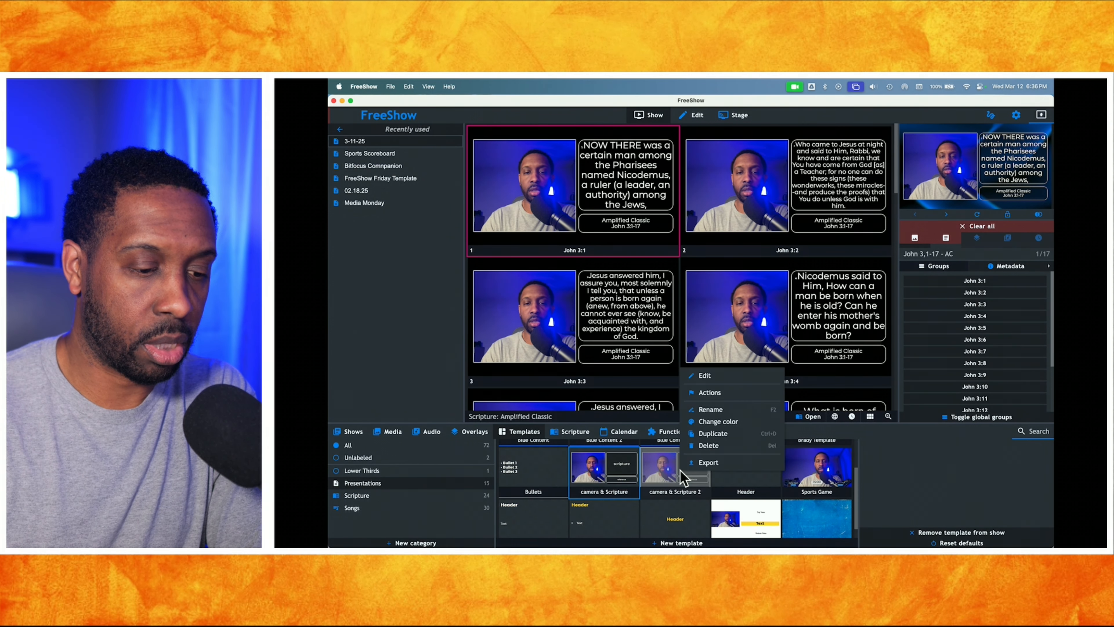
left_click(709, 410)
key("BackSpace")
key("BackSpace")
key("BackSpace")
key("BackSpace")
key("BackSpace")
key("BackSpace")
key("BackSpace")
key("BackSpace")
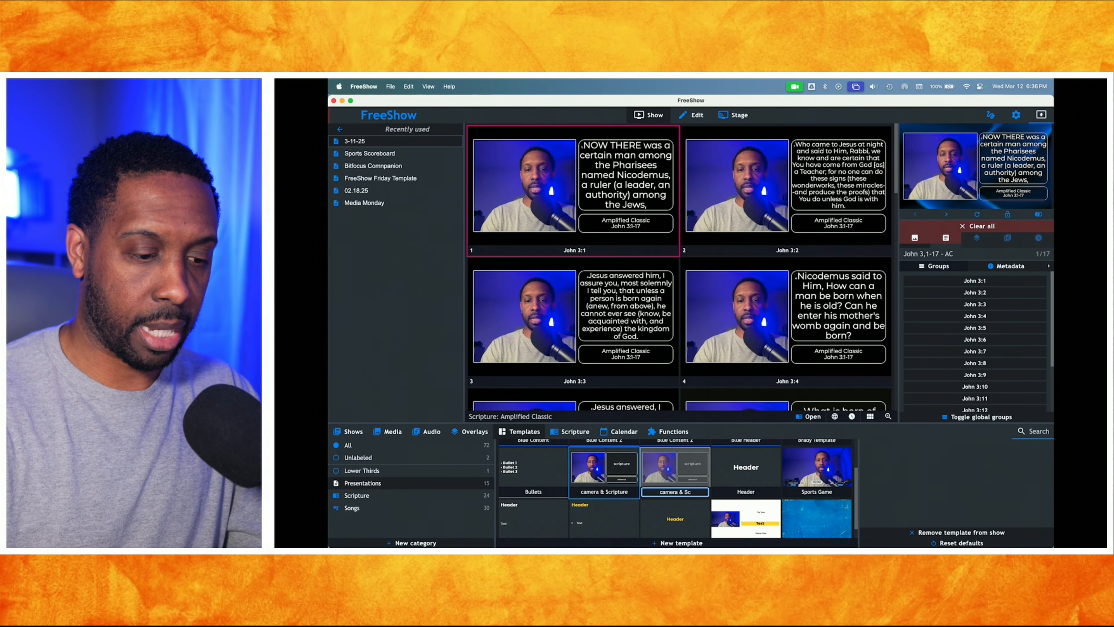
type("lides")
key("Return")
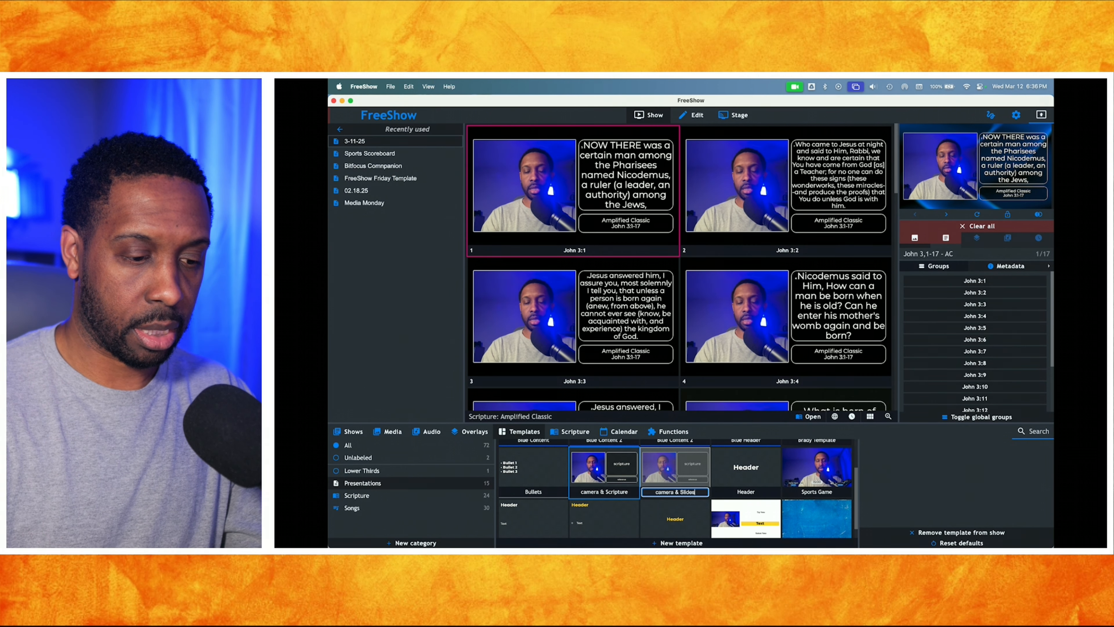
In the "camera & Slides" template, delete the reference textbox and stretch the scripture textbox down level with the camera's bottom edge
right_click(677, 466)
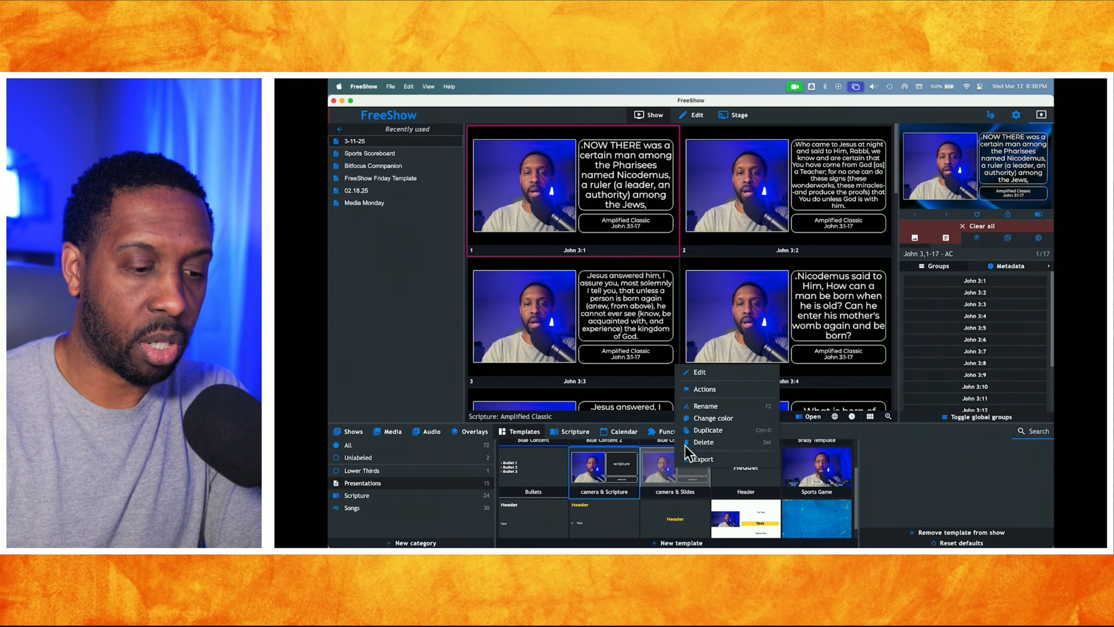
left_click(700, 374)
left_click(777, 397)
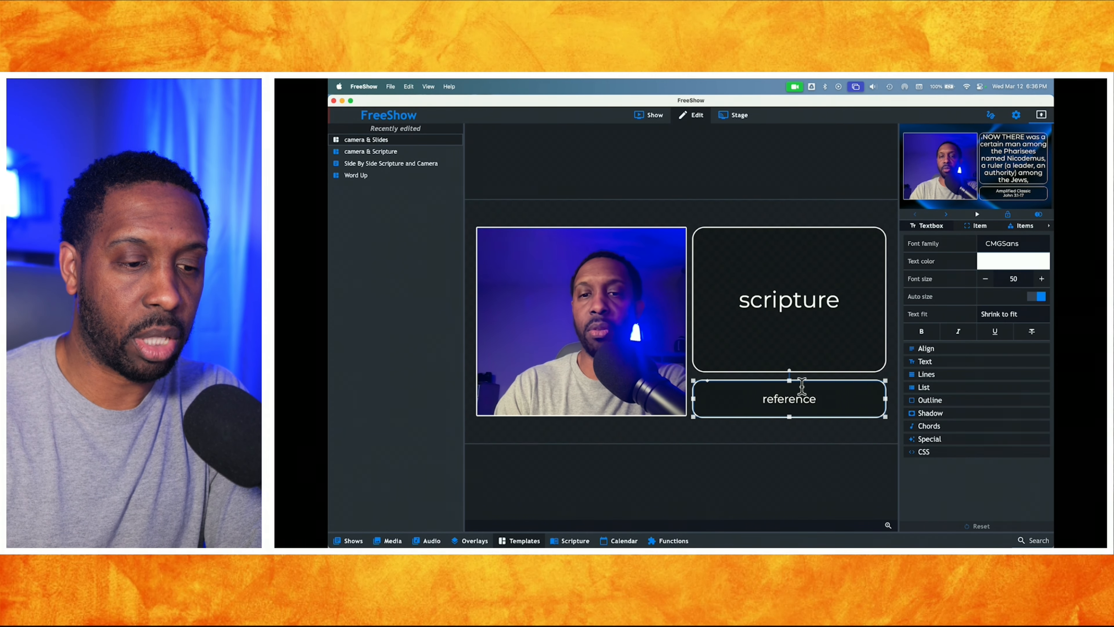
key("BackSpace")
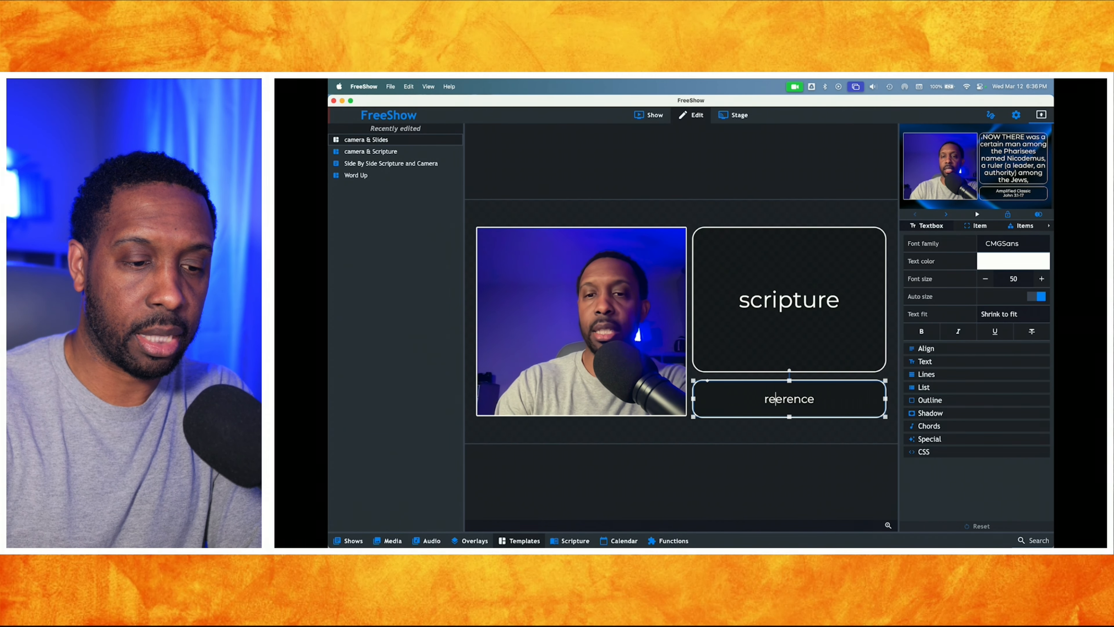
left_click(819, 378)
key("BackSpace")
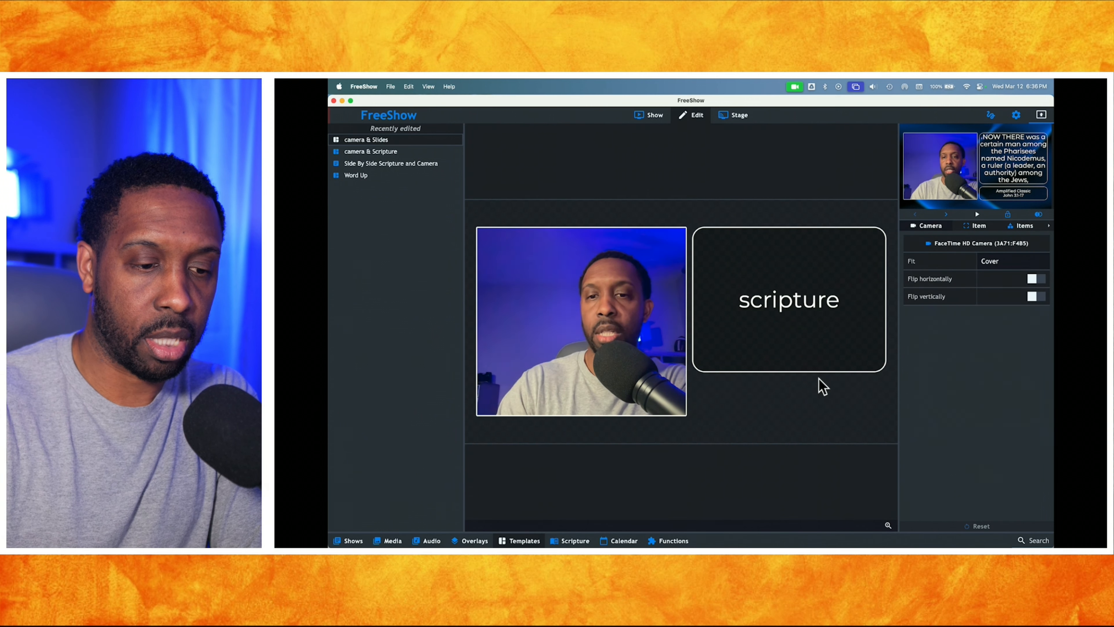
left_click(801, 369)
left_click_drag(791, 373, 791, 415)
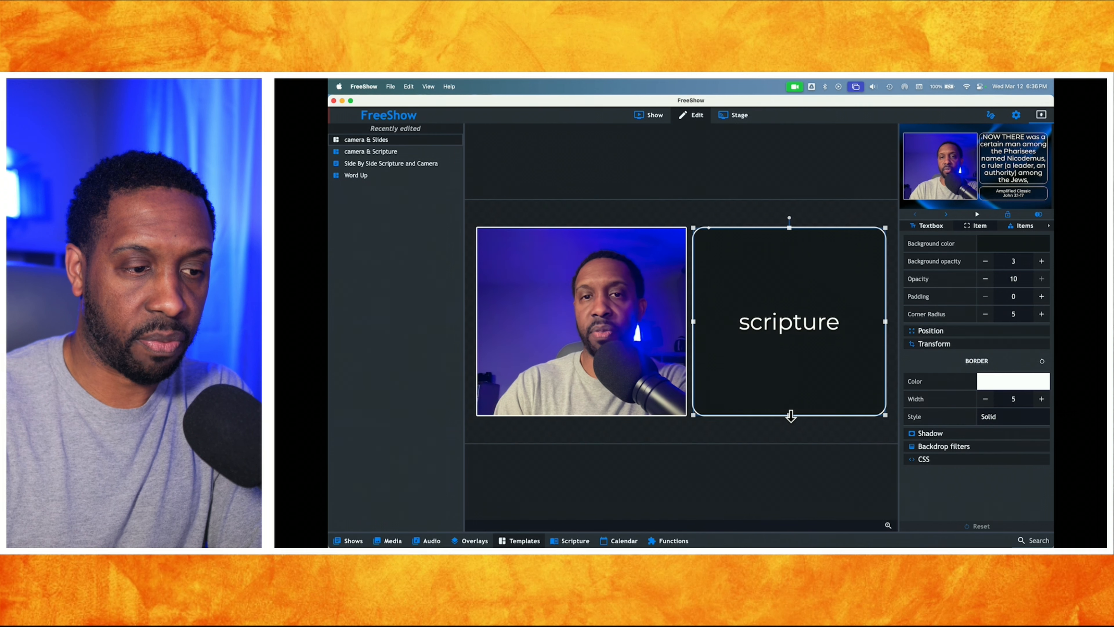
Replace the textbox's placeholder text in the "camera & Slides" template with "Slides" and return to the show with the template list displayed
double_click(794, 333)
type("Slides")
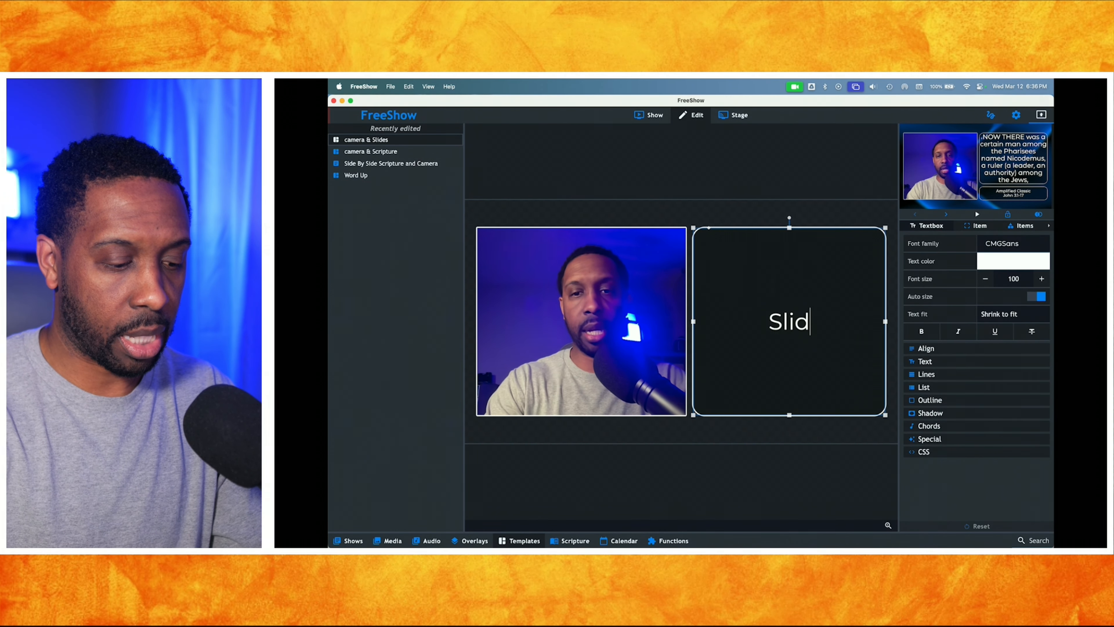
left_click(779, 488)
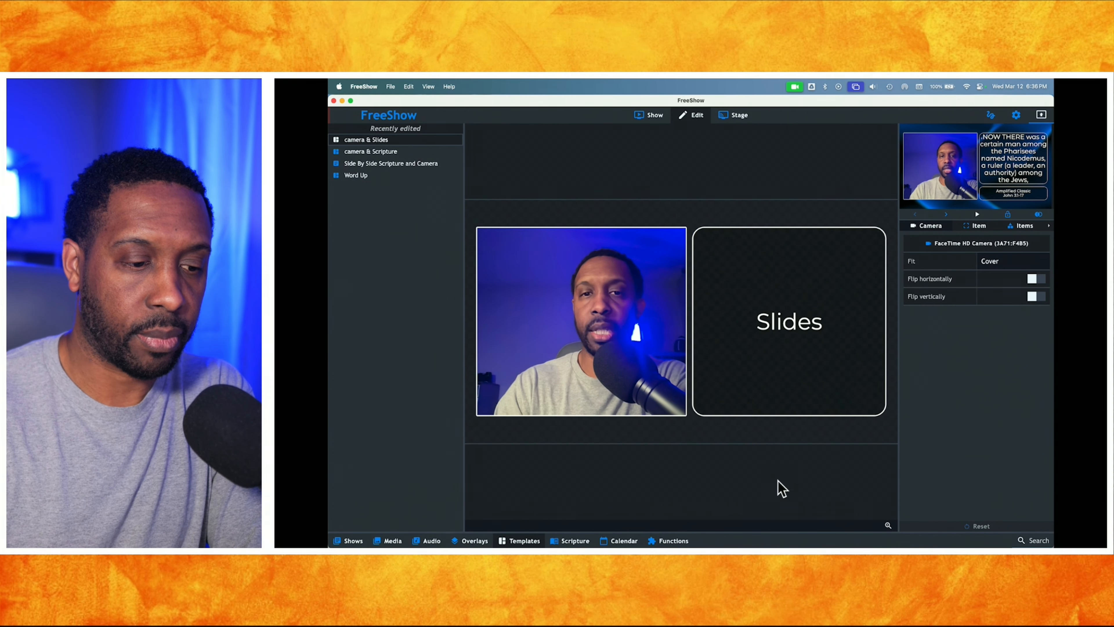
left_click(647, 115)
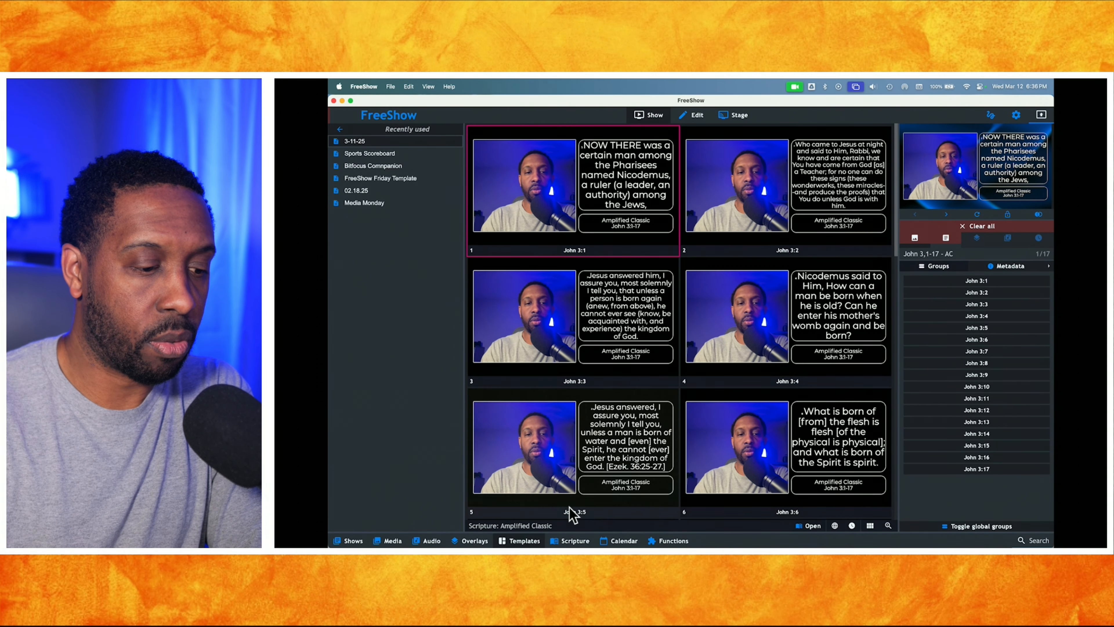
left_click(526, 542)
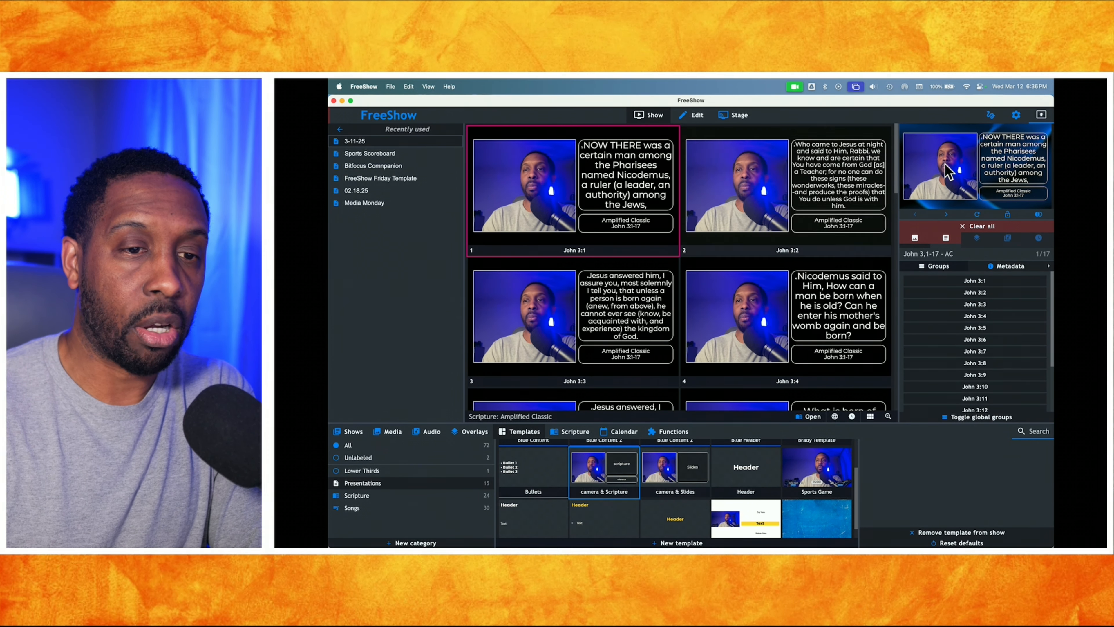
In the "Camera & Sermon" style, override slides with the "camera & Slides" template and set the maximum lines per textbox to 2
left_click(1016, 116)
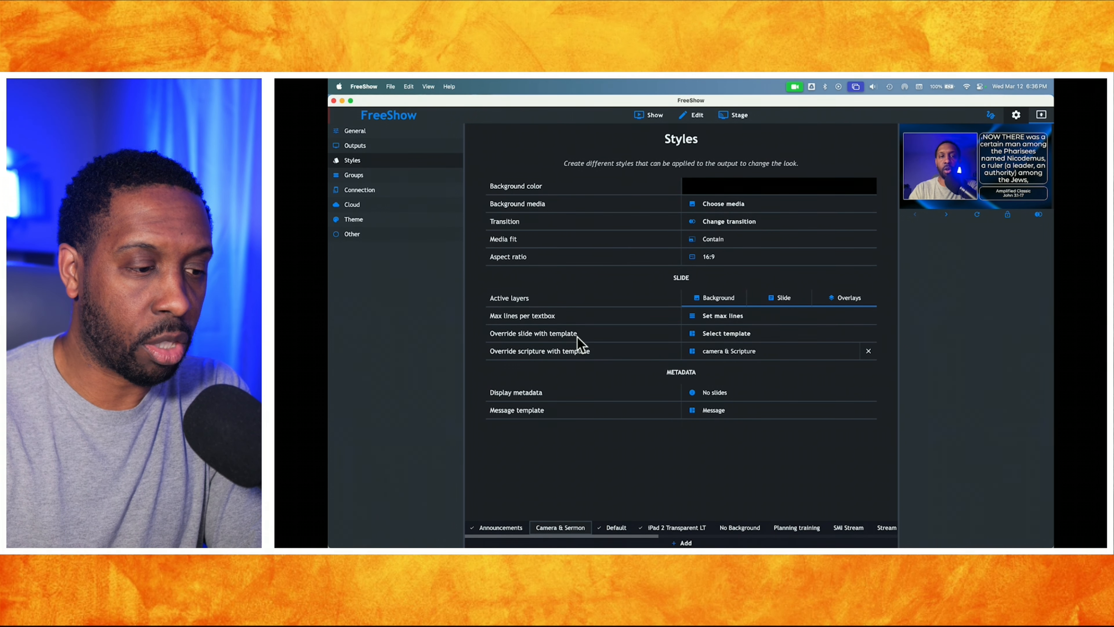
left_click(709, 334)
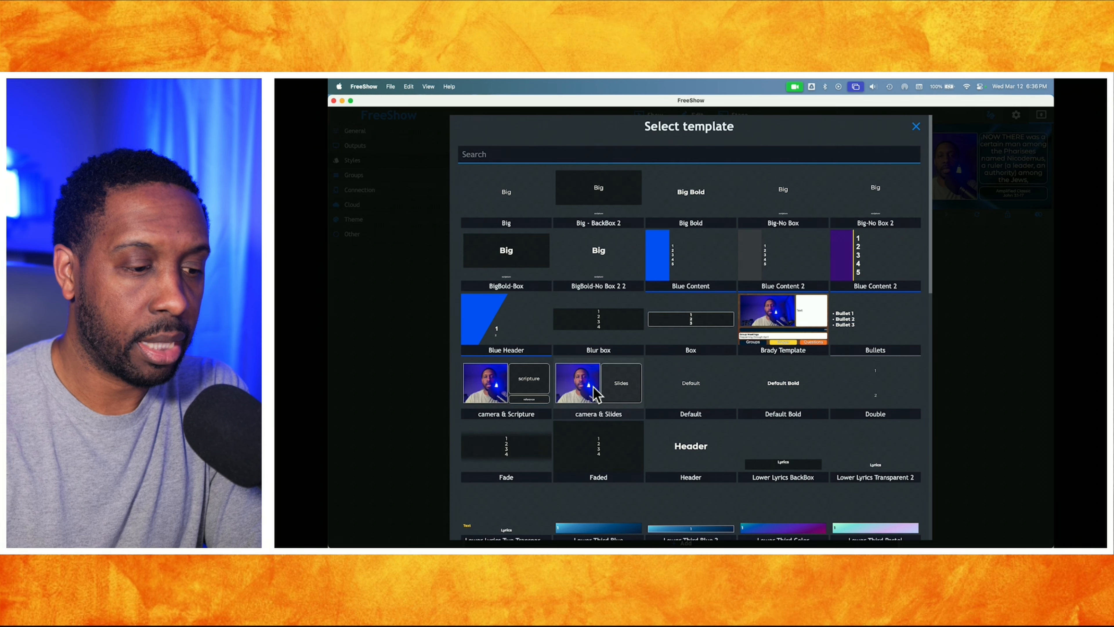
left_click(594, 387)
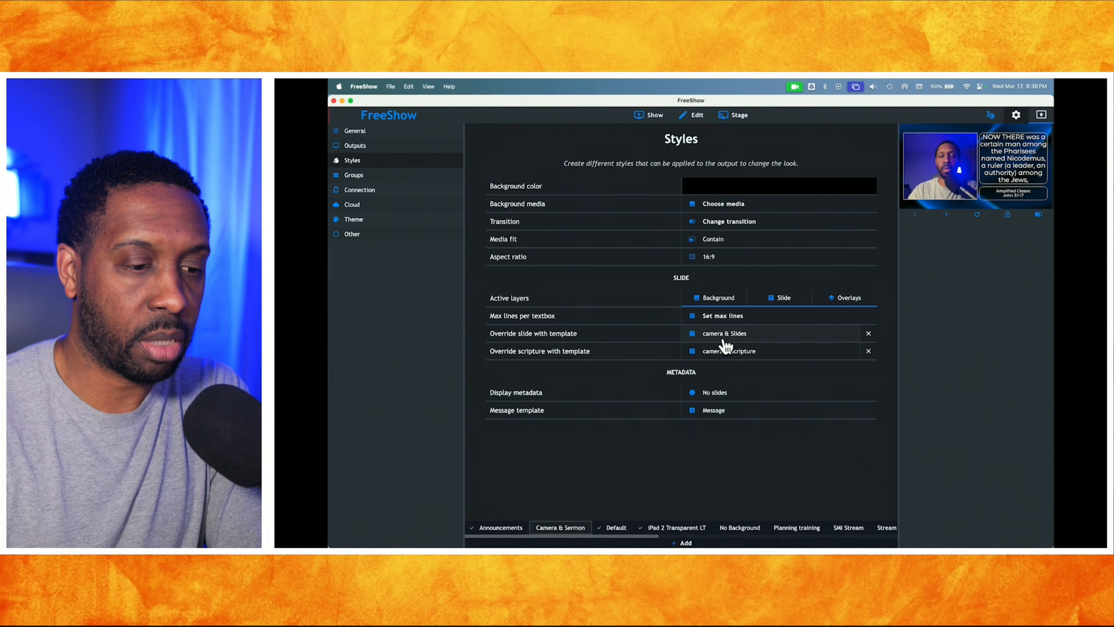
left_click(728, 319)
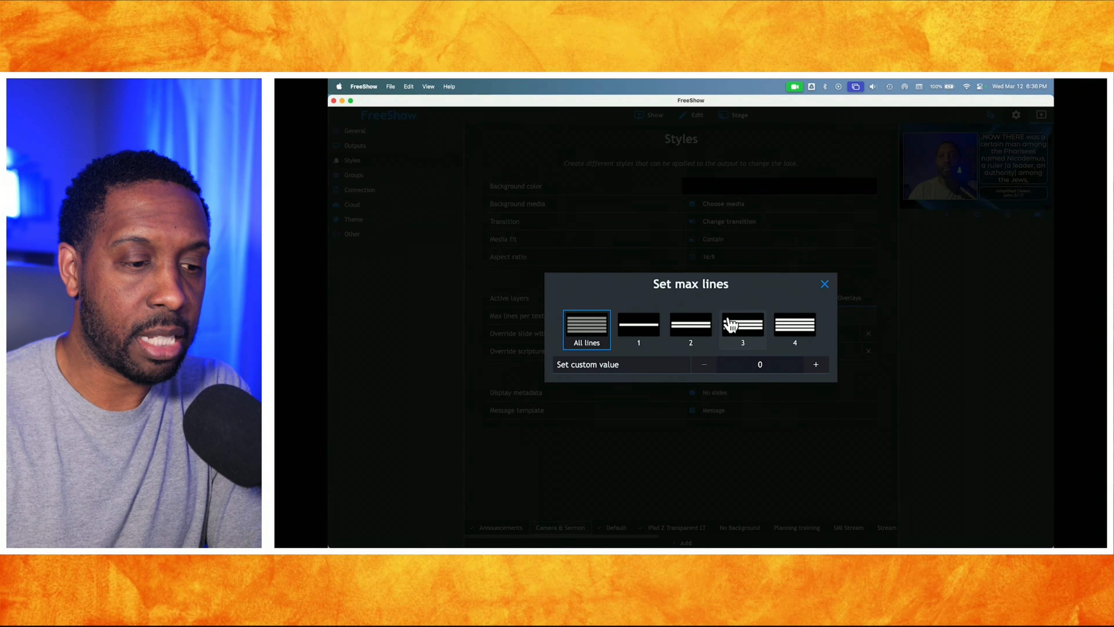
left_click(695, 330)
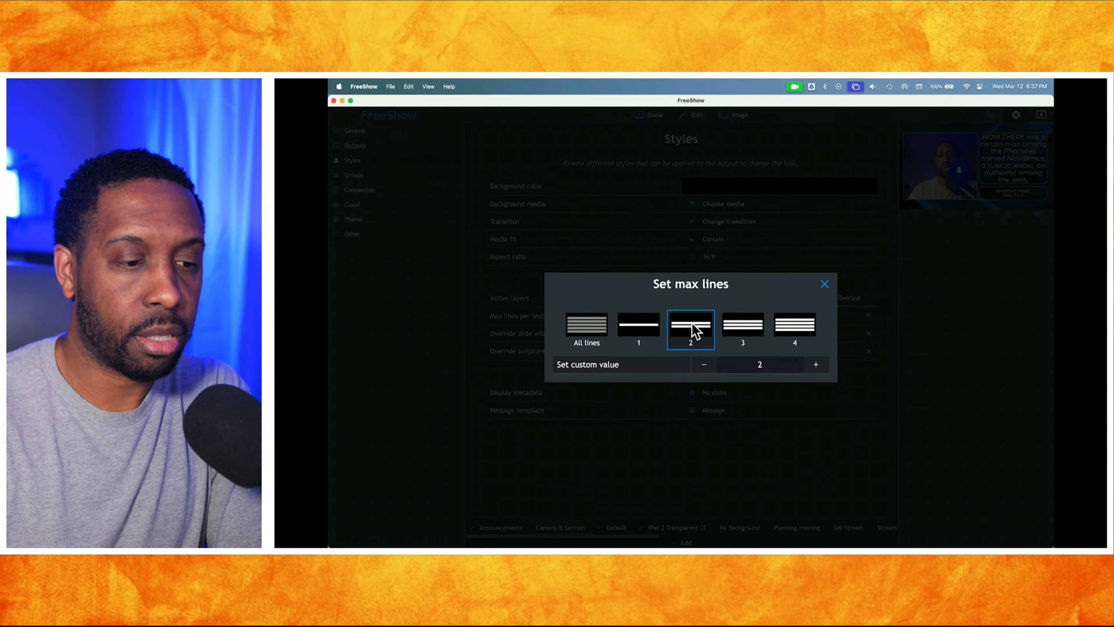
left_click(825, 285)
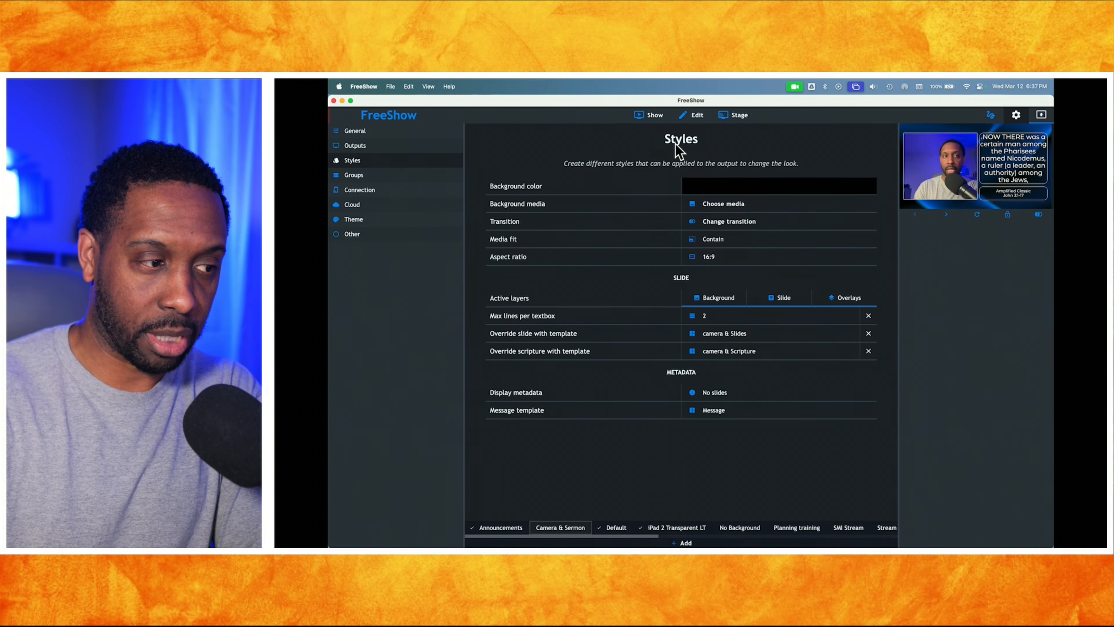
Assign the "Camera & Sermon" style to the Primary output
left_click(363, 146)
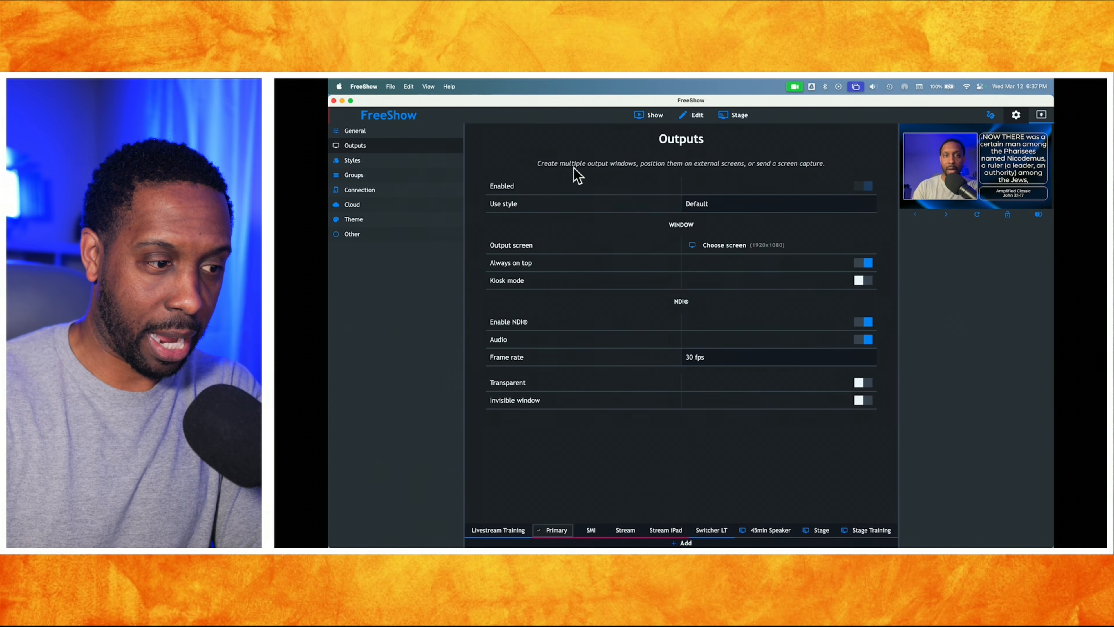
left_click(701, 204)
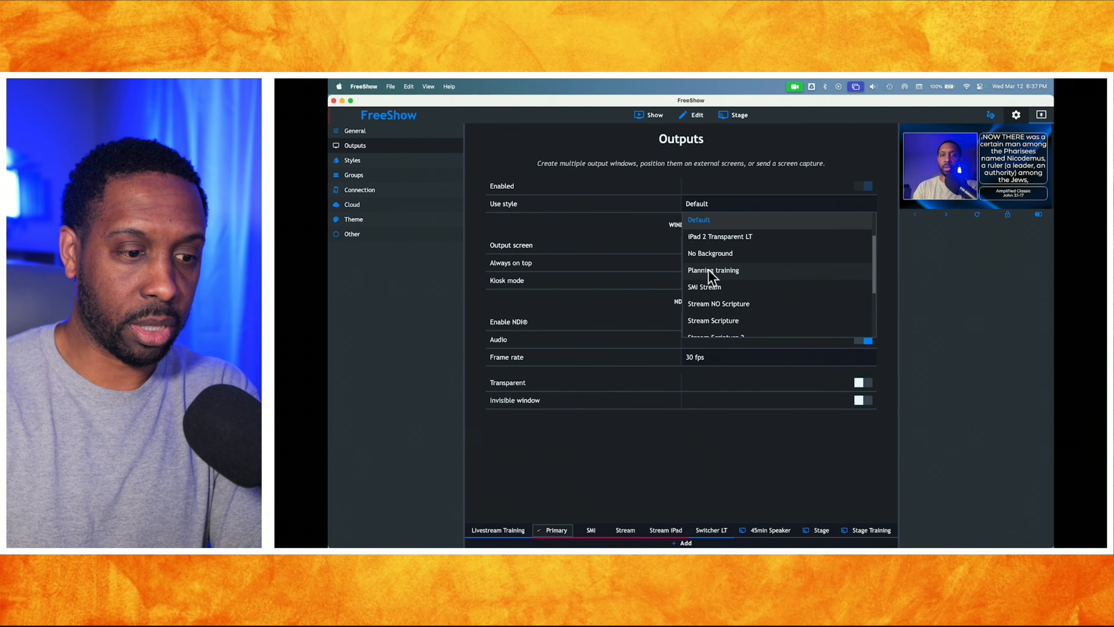
scroll(708, 270, "up", 3)
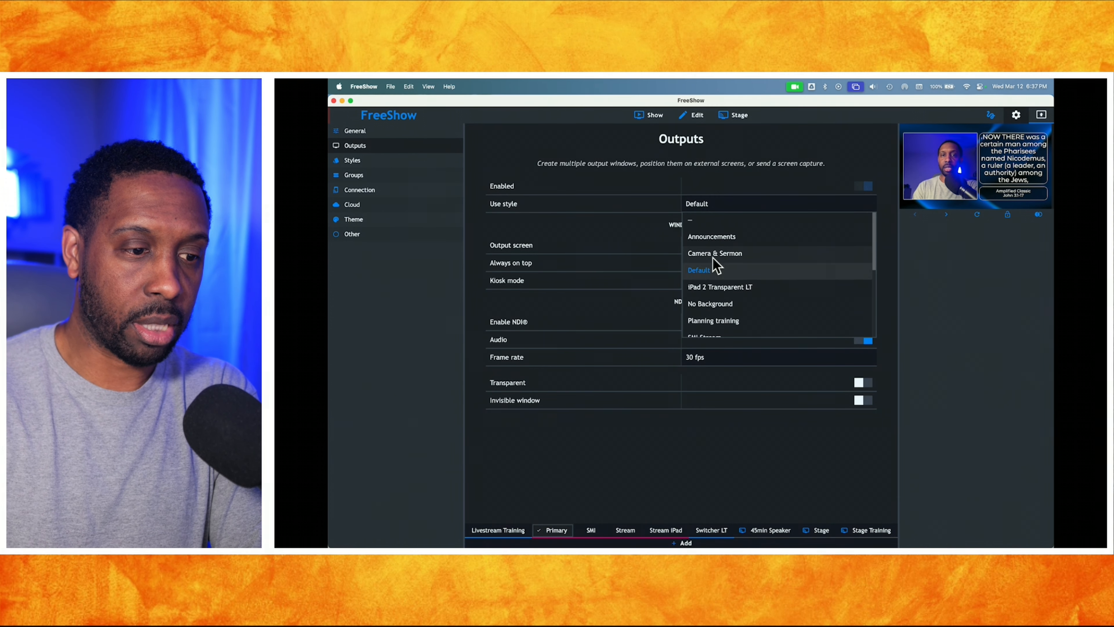
left_click(721, 254)
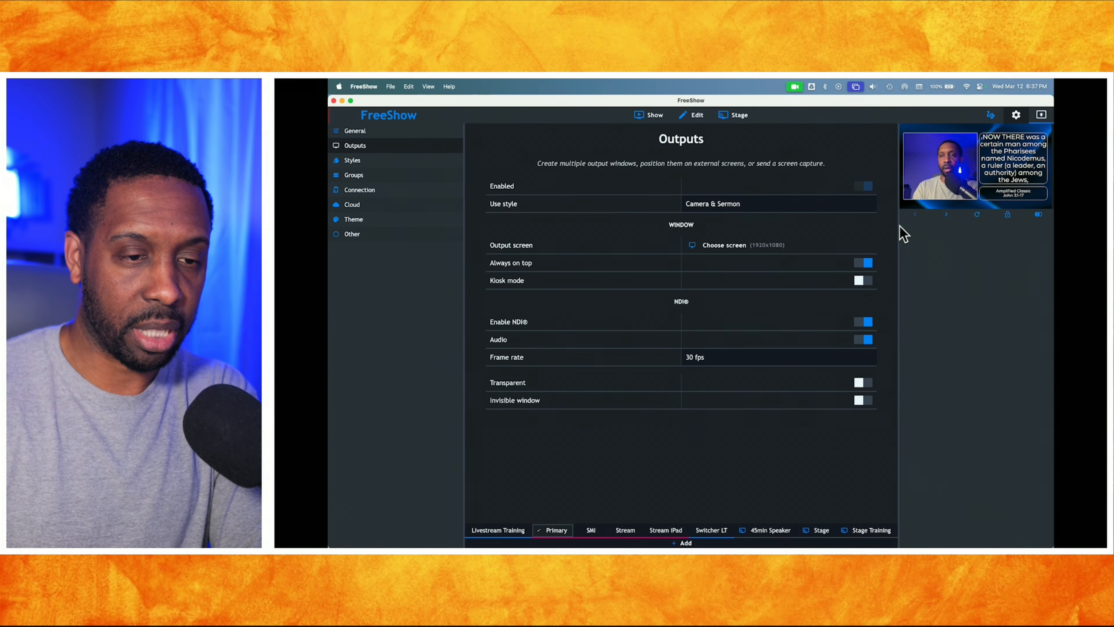
Open "Preparation for Service with FreeShow" from the "FreeShow Friday Template" project and output its "Preparation In FreeShow" slide
left_click(646, 117)
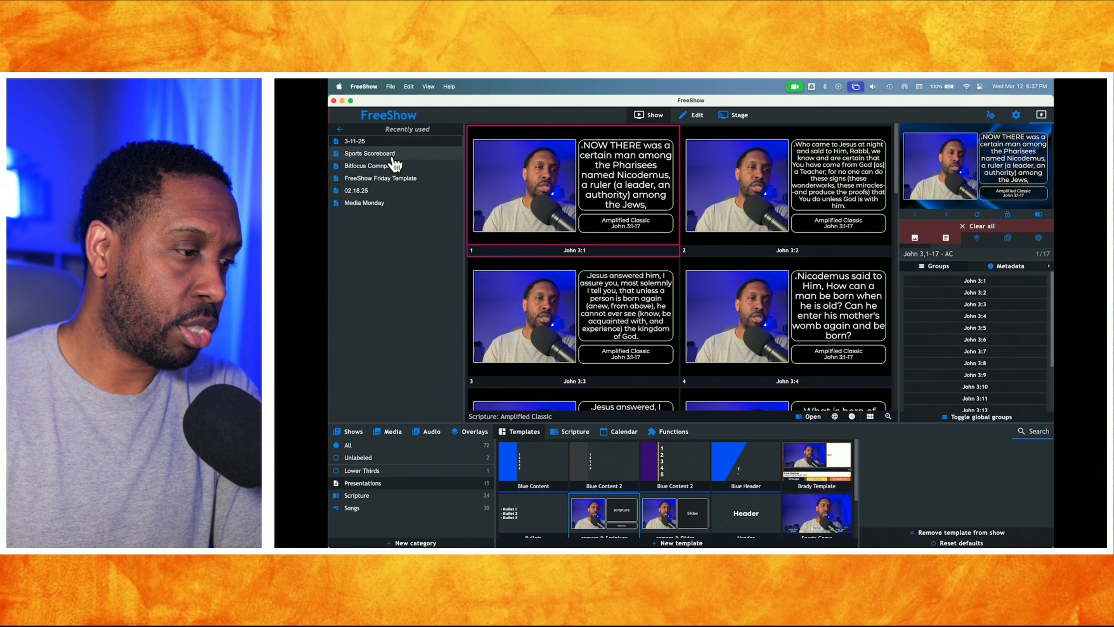
left_click(385, 180)
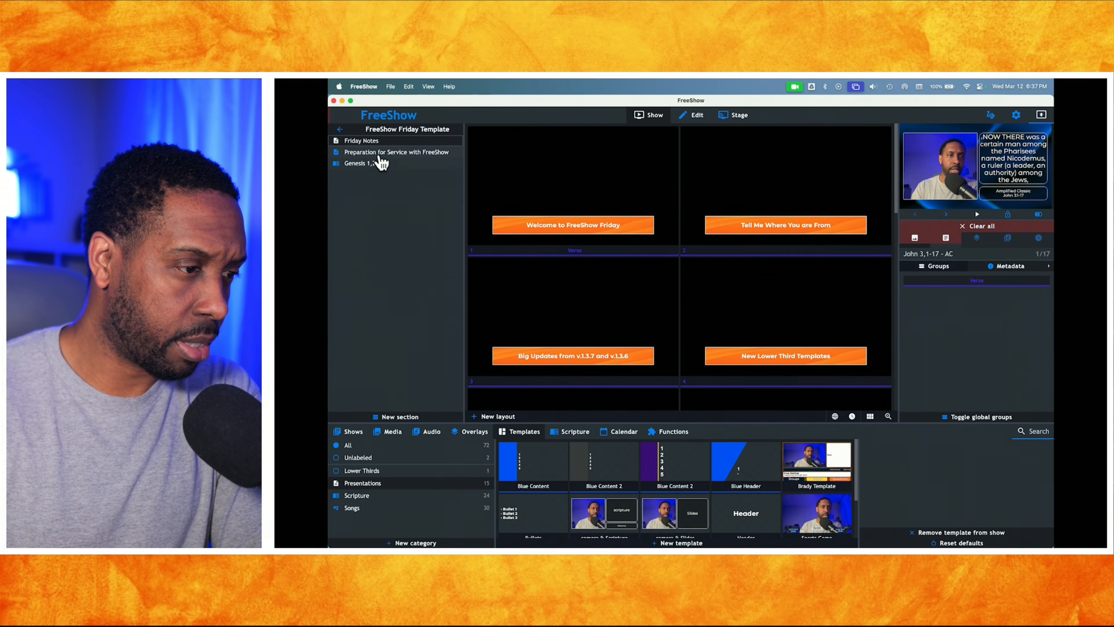
left_click(380, 155)
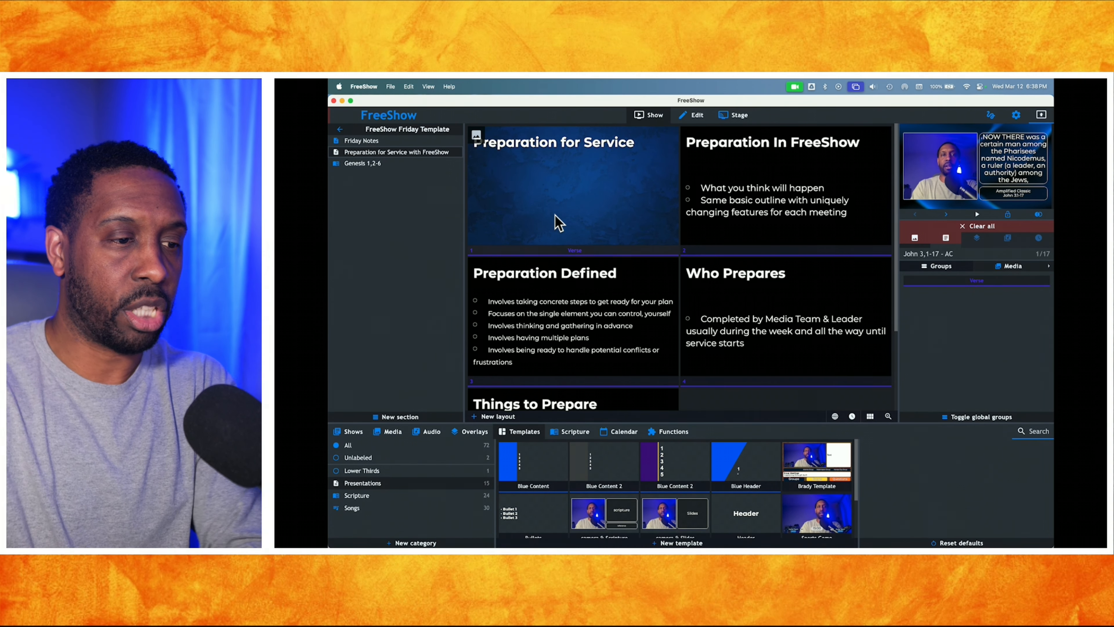
left_click(559, 223)
left_click(710, 188)
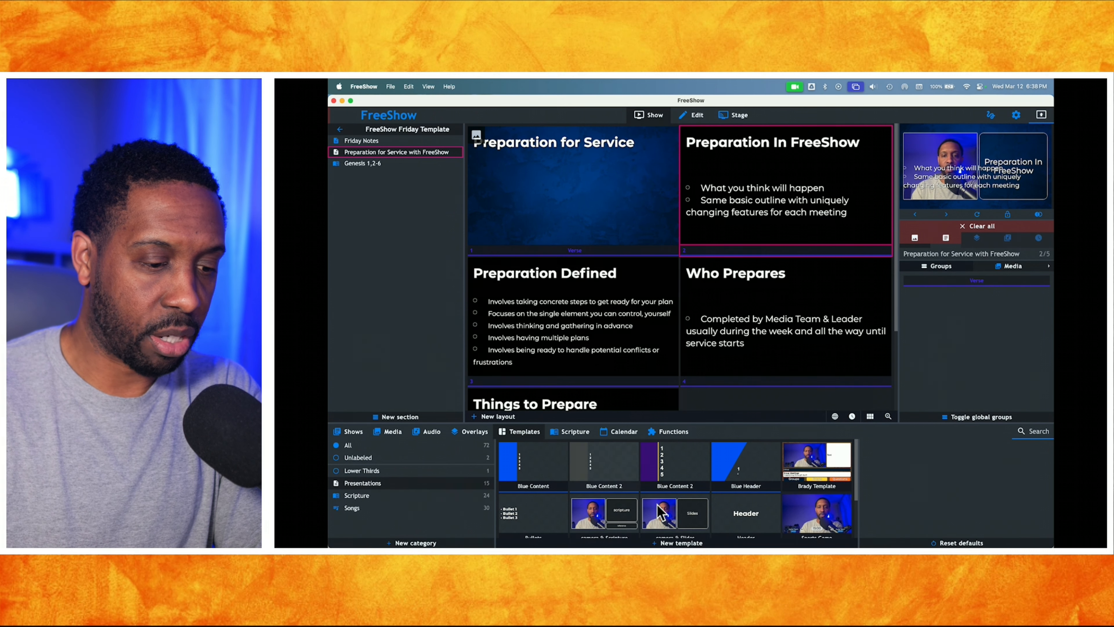
Edit the "camera & Slides" template and lower the top edge of the Slides textbox to leave room for a header above it
right_click(688, 522)
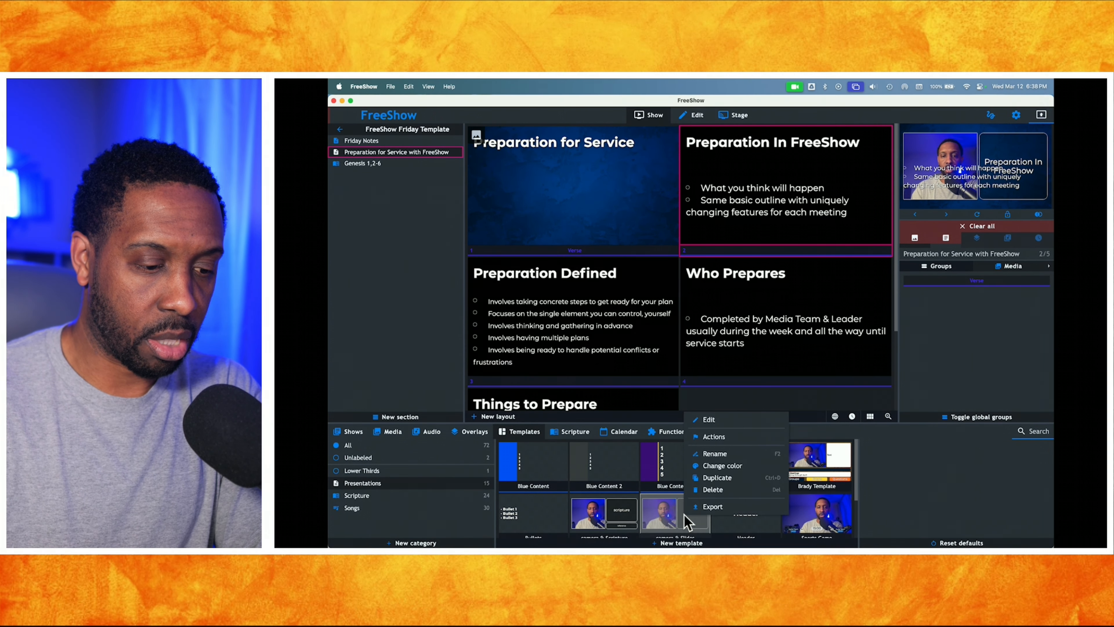
left_click(709, 420)
left_click(796, 297)
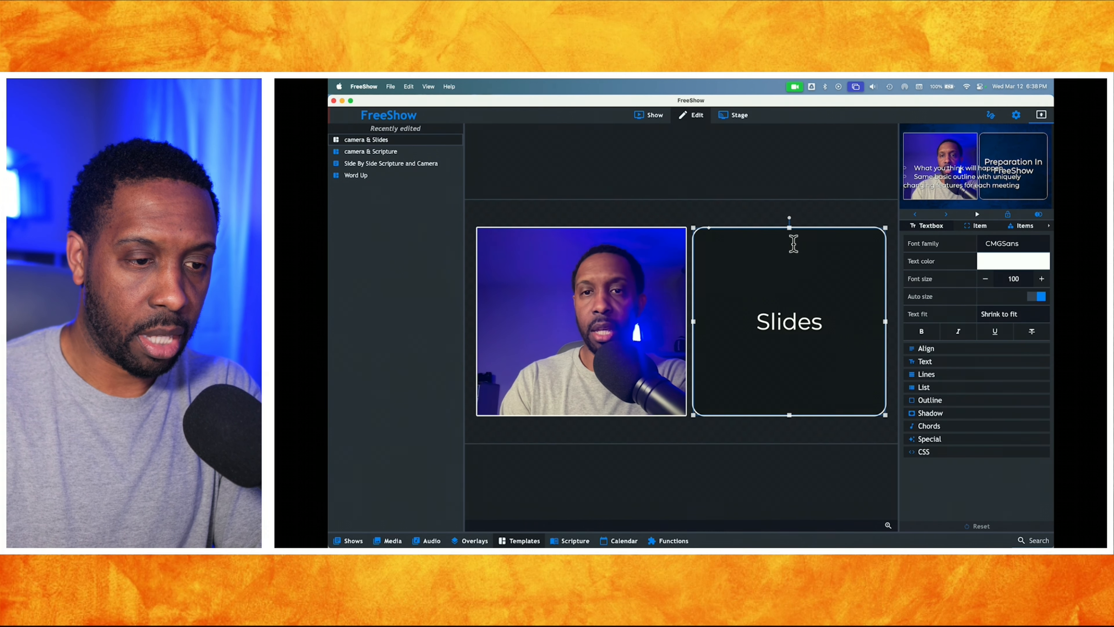
left_click_drag(790, 226, 789, 266)
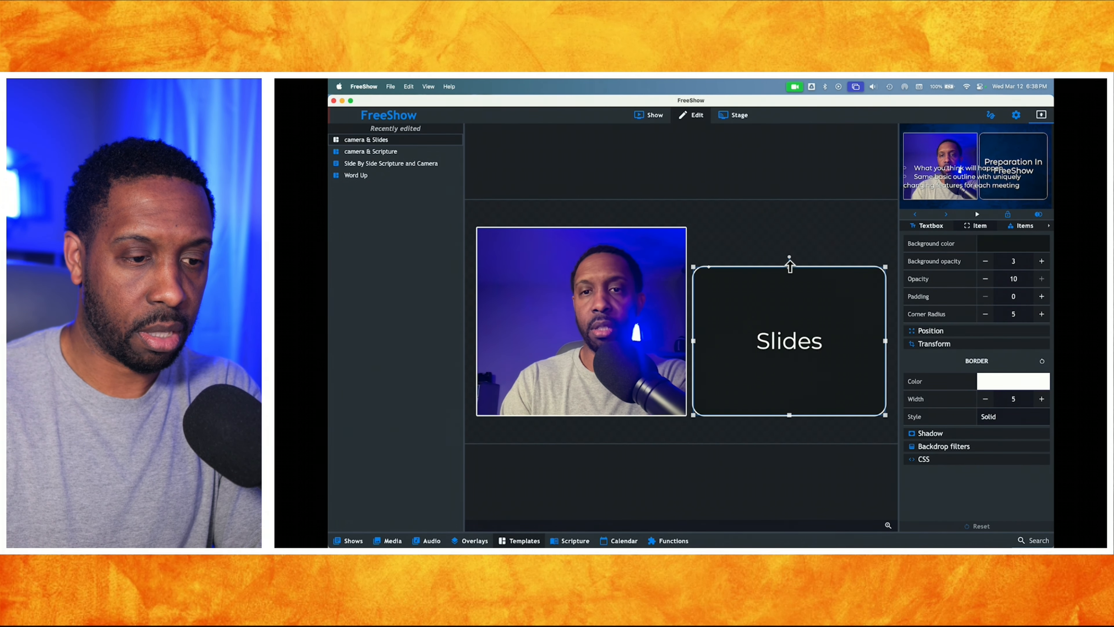
left_click(1018, 226)
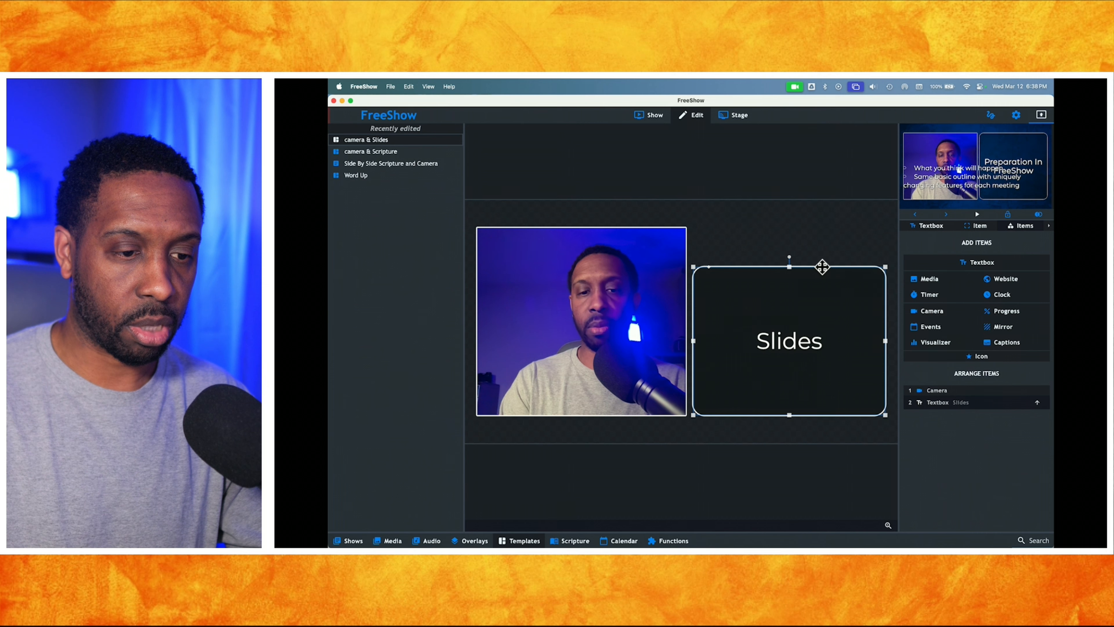
mouse_move(823, 266)
left_mouse_down()
mouse_move(825, 224)
mouse_move(823, 264)
left_mouse_up()
Duplicate the Slides textbox and fit the copy as a short header box above the original, level with the camera's top edge
right_click(823, 286)
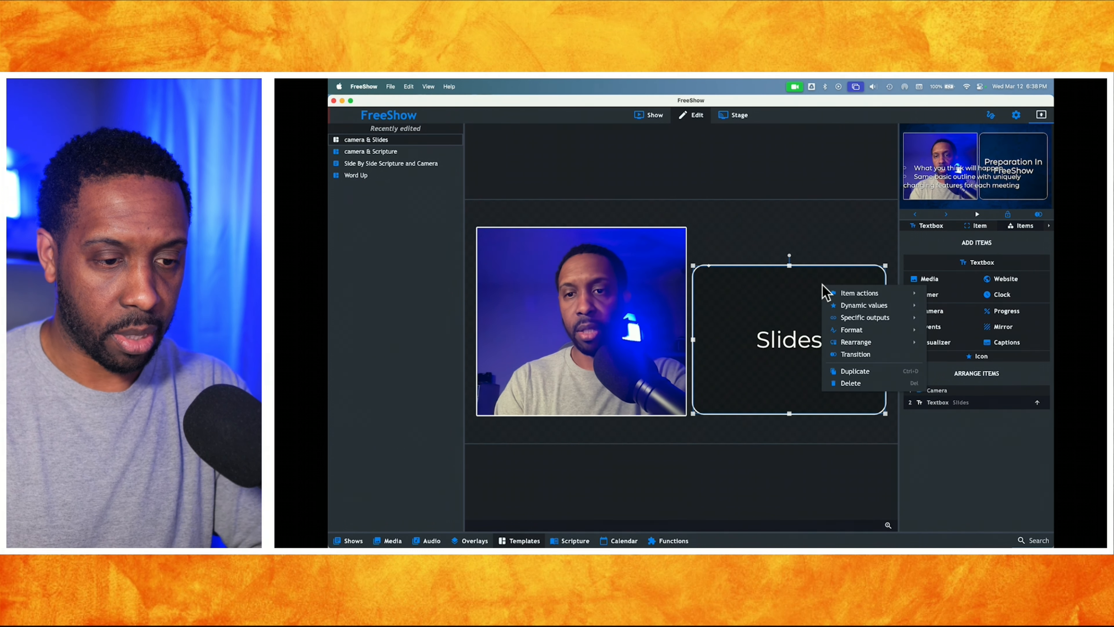
left_click(849, 371)
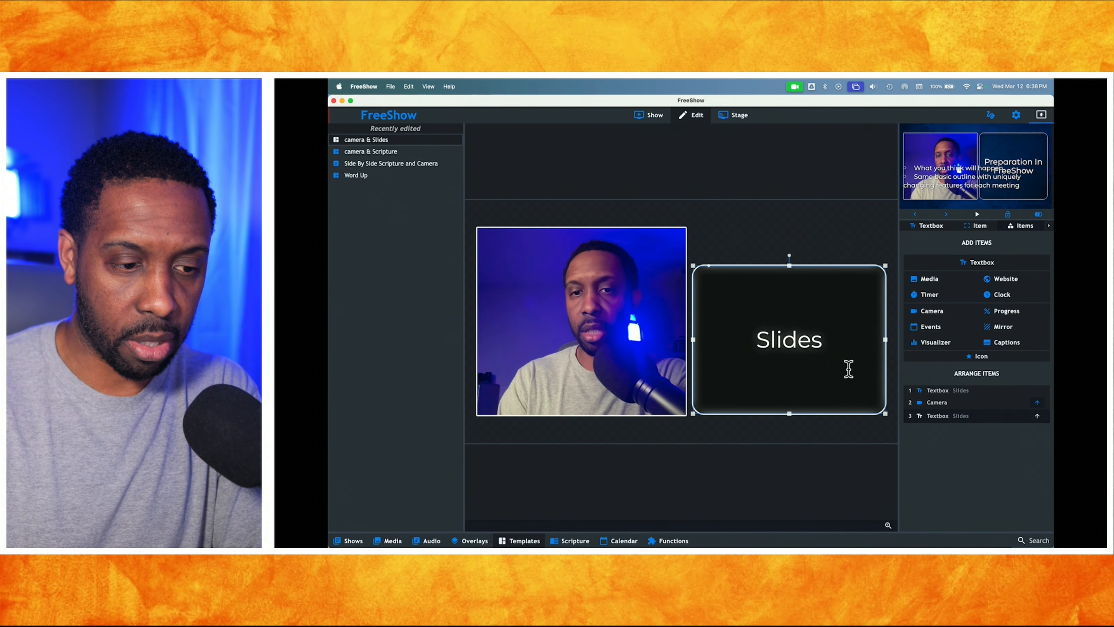
left_click_drag(817, 264, 814, 223)
left_click_drag(791, 376, 787, 260)
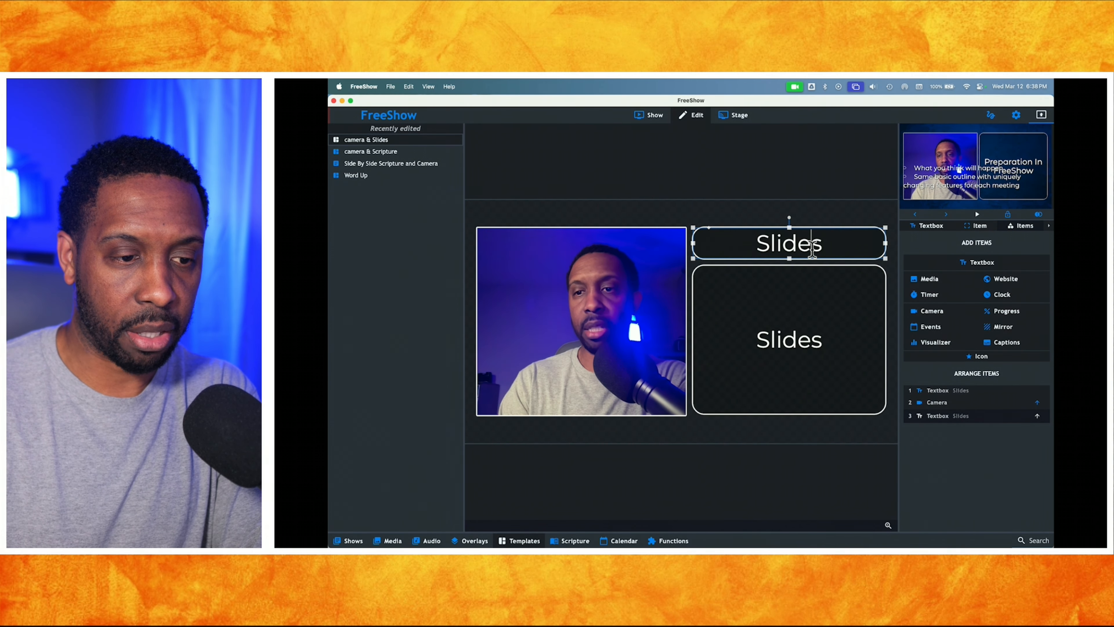
Set the font size of the large lower Slides textbox to 65
left_click(928, 225)
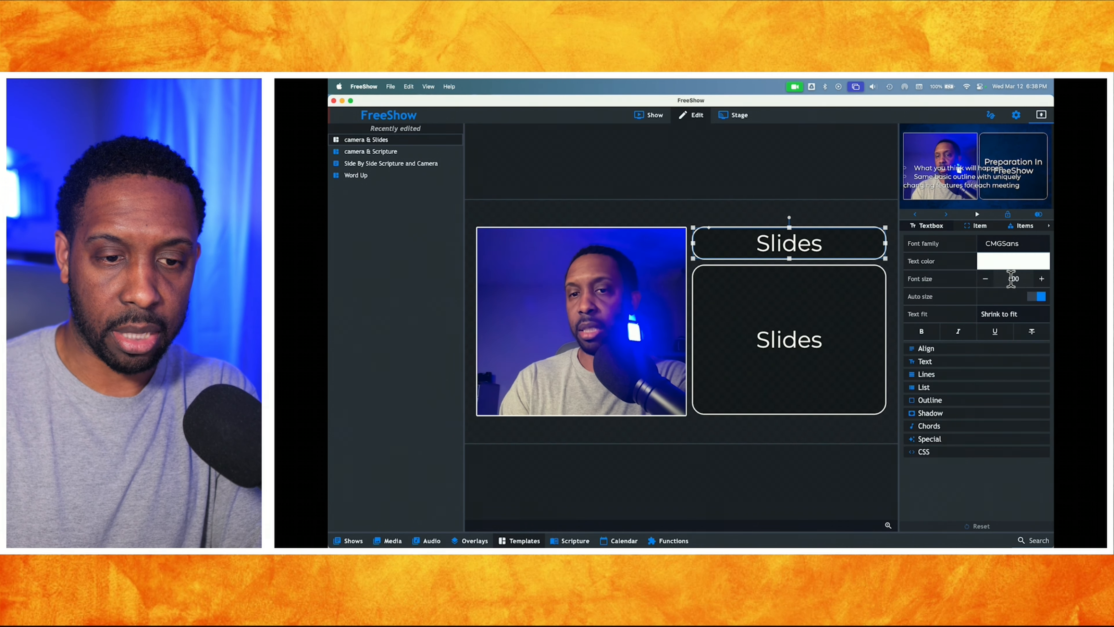
left_click(792, 344)
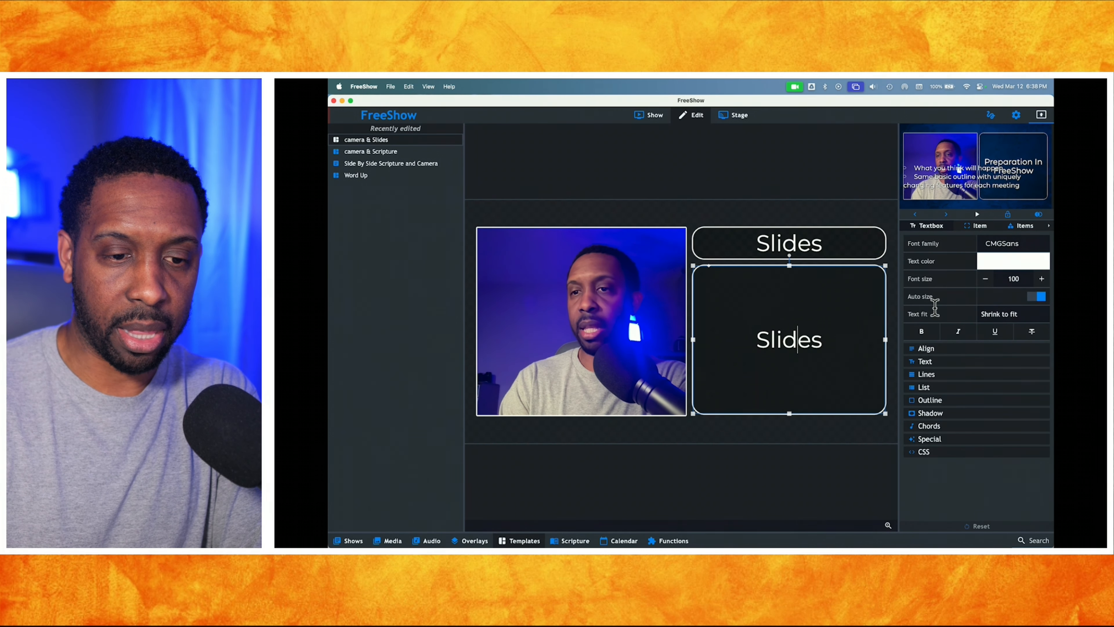
key("super+a")
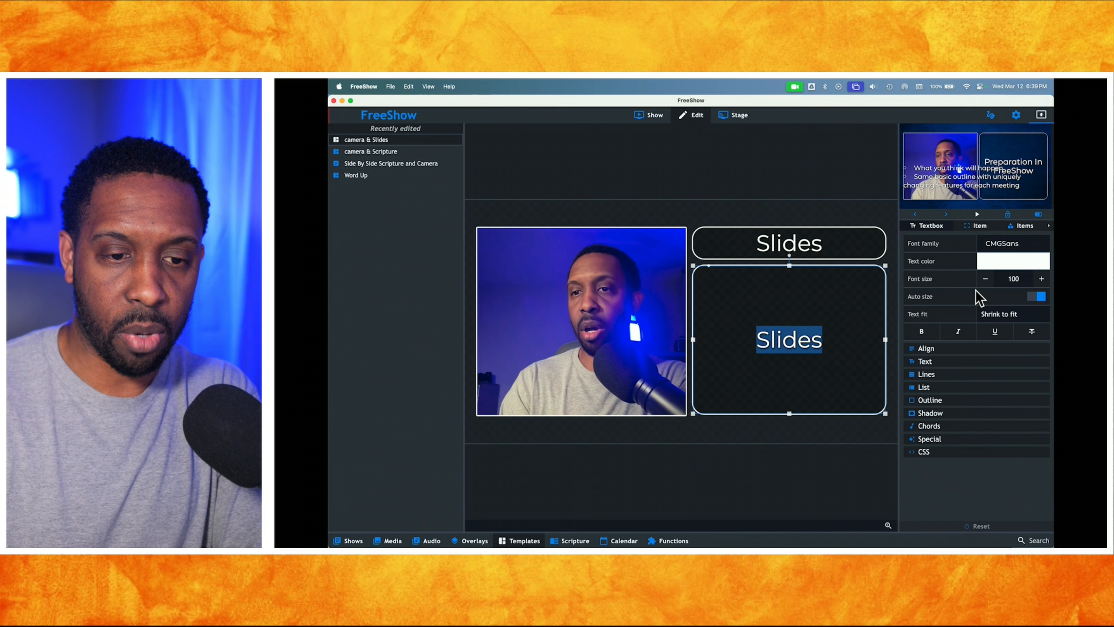
left_click(1009, 278)
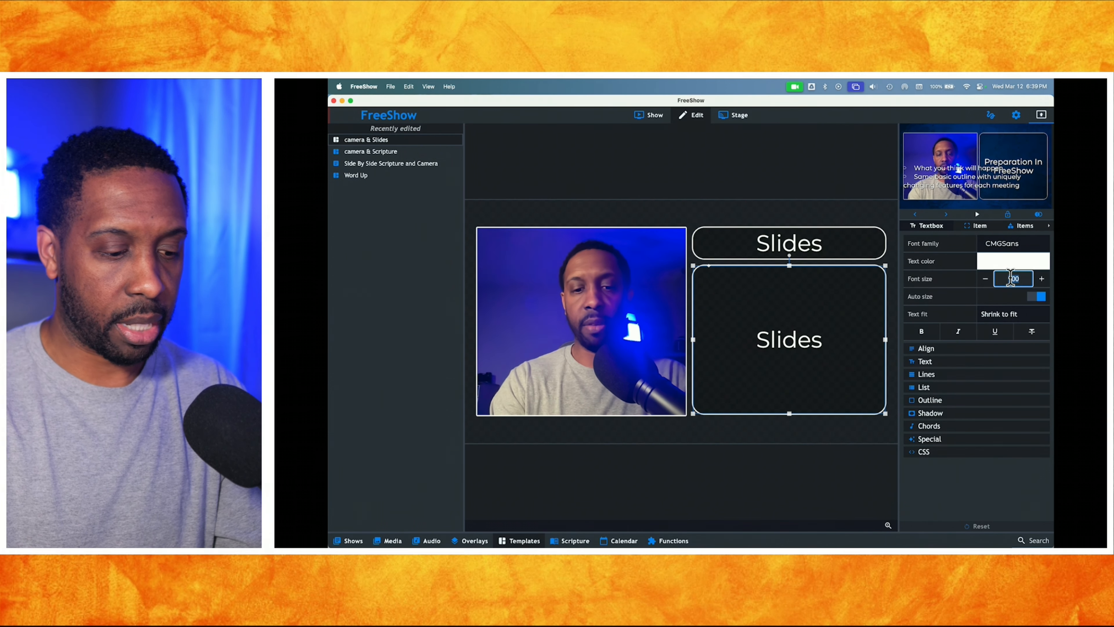
type("35")
key("Return")
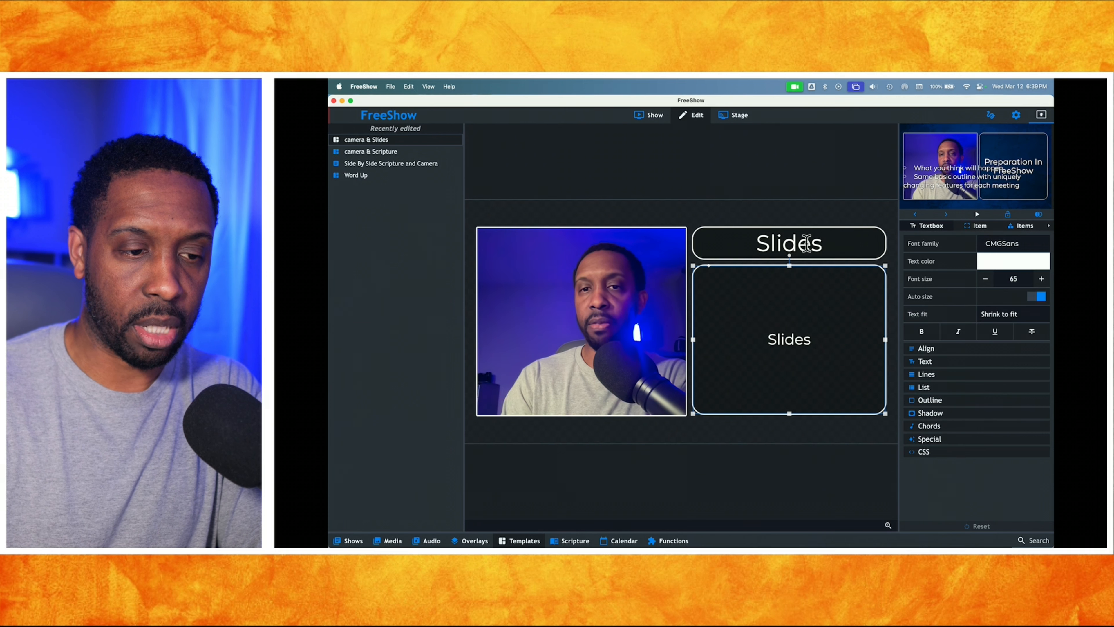
Return to the show, refresh the output, and check the slide with its header and bullet boxes in the enlarged preview
left_click(867, 244)
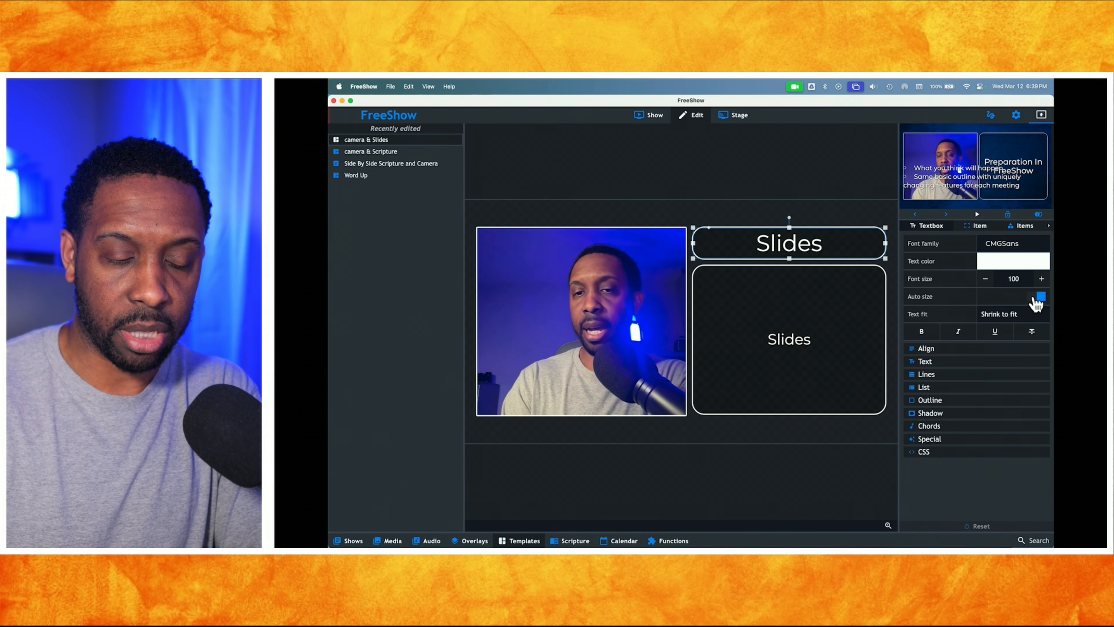
left_click(648, 118)
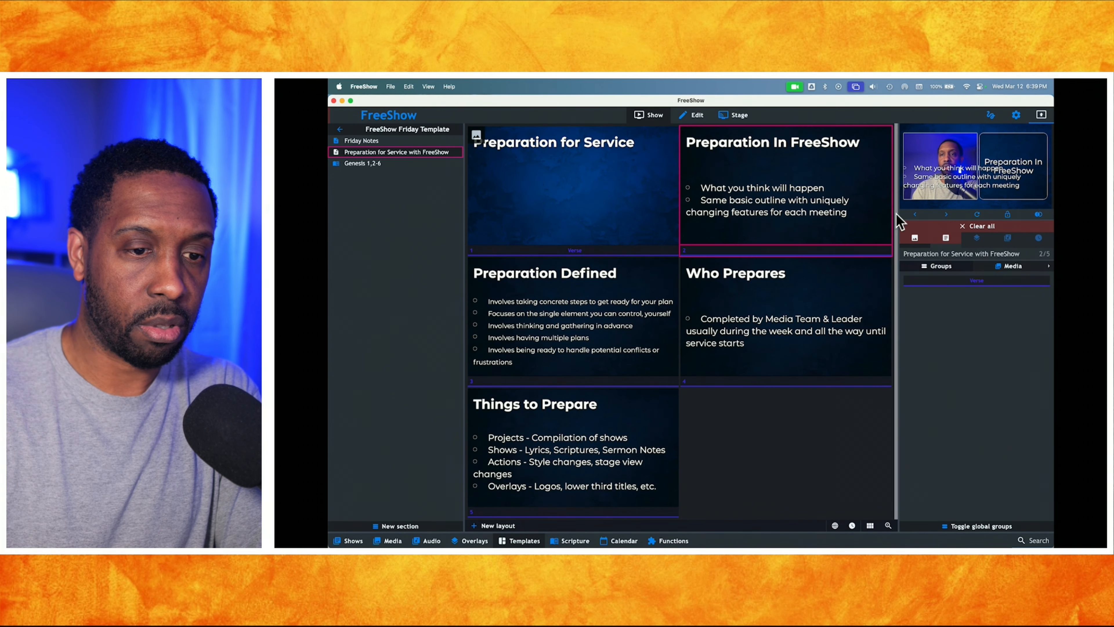
left_click(977, 215)
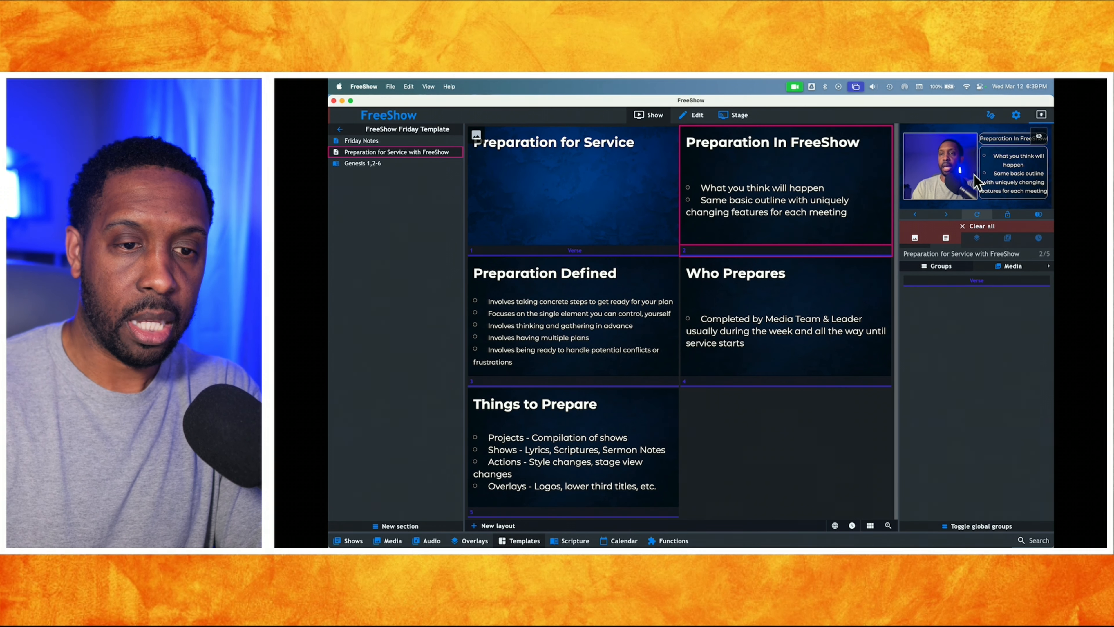
double_click(993, 173)
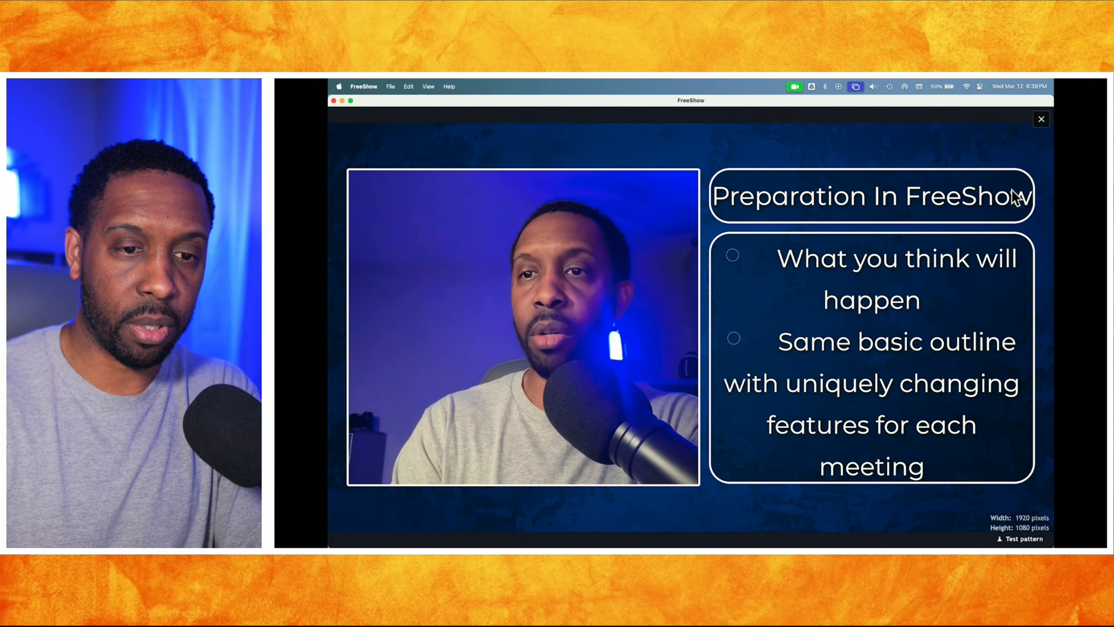
left_click(1041, 119)
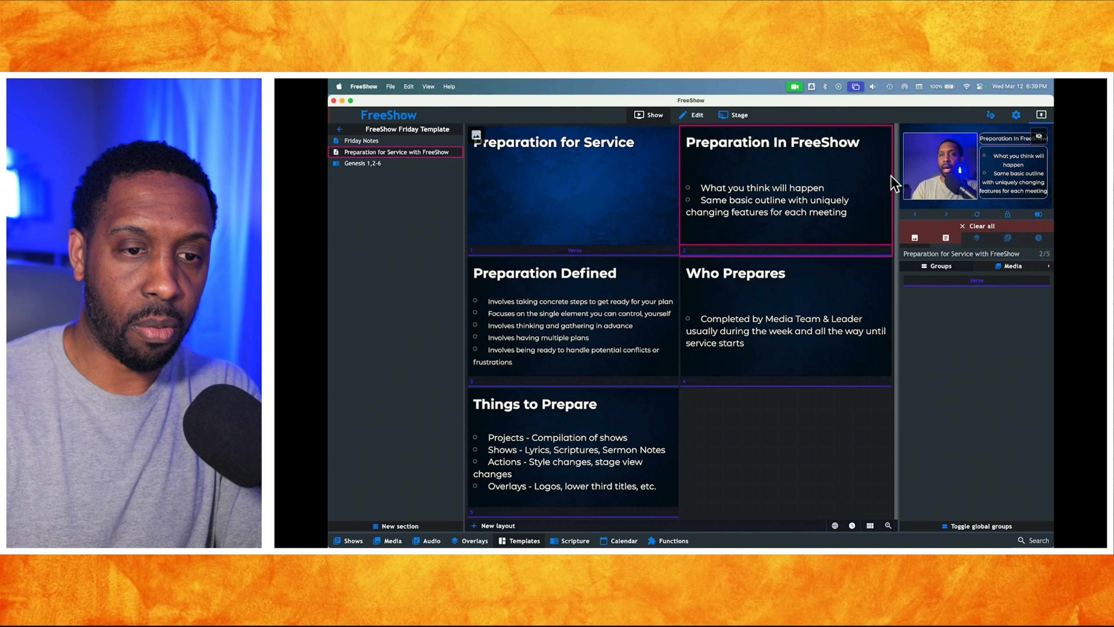
Edit the "camera & Slides" template and increase the padding of the upper Slides header textbox
left_click(539, 540)
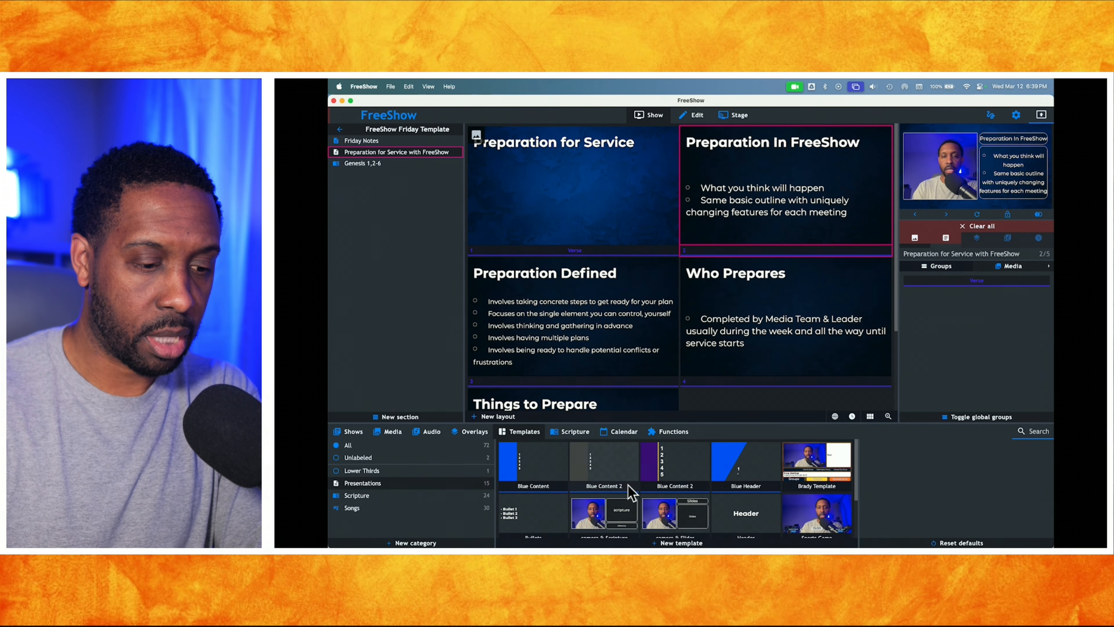
right_click(686, 506)
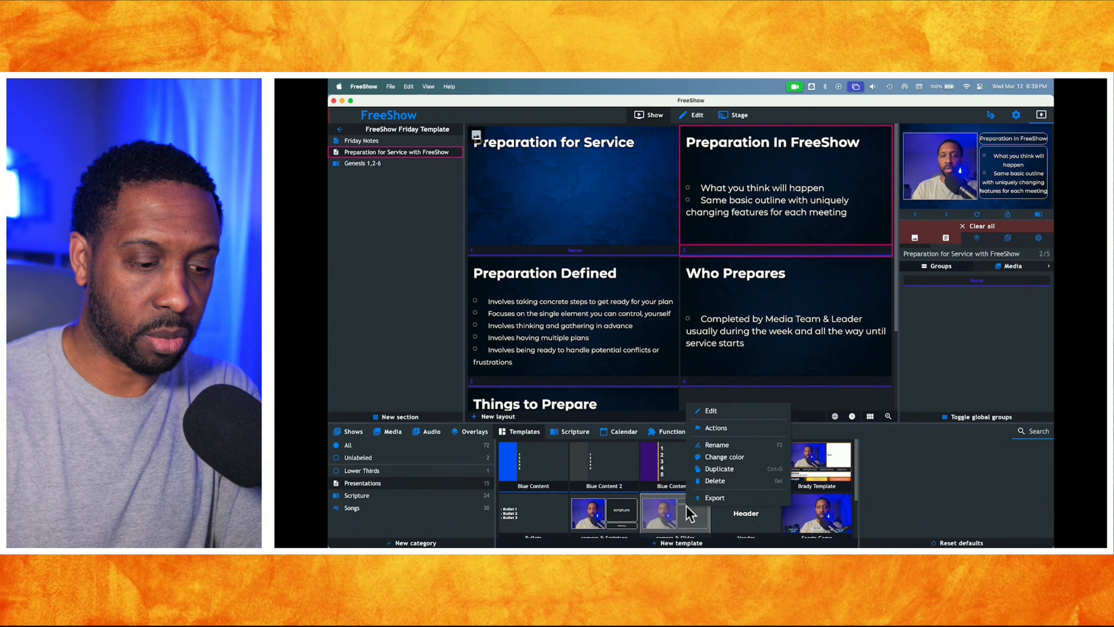
left_click(714, 414)
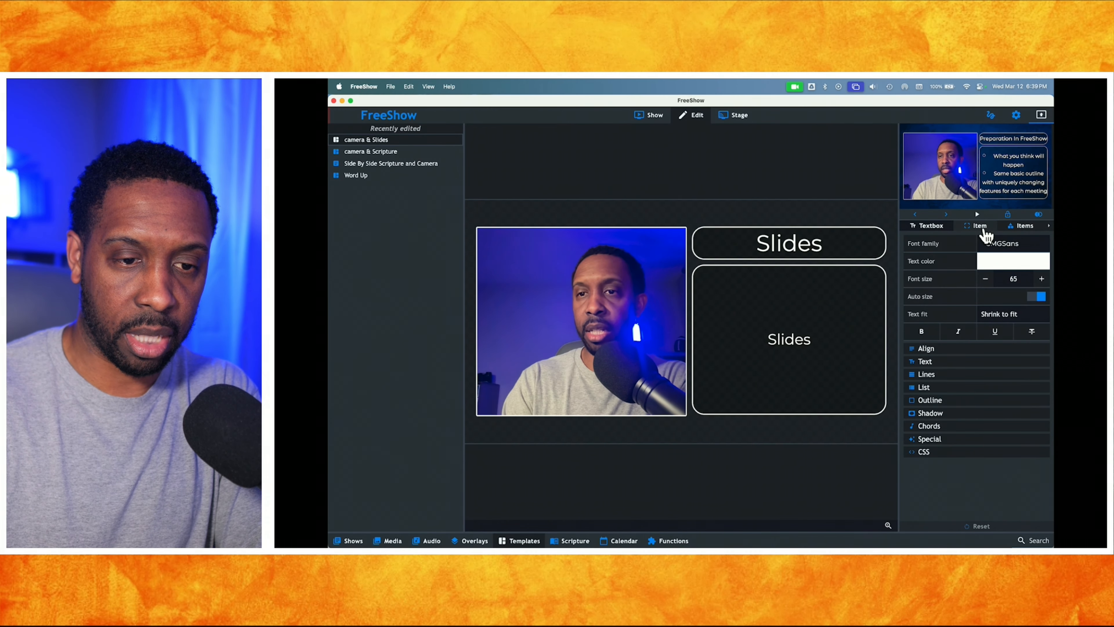
left_click(841, 241)
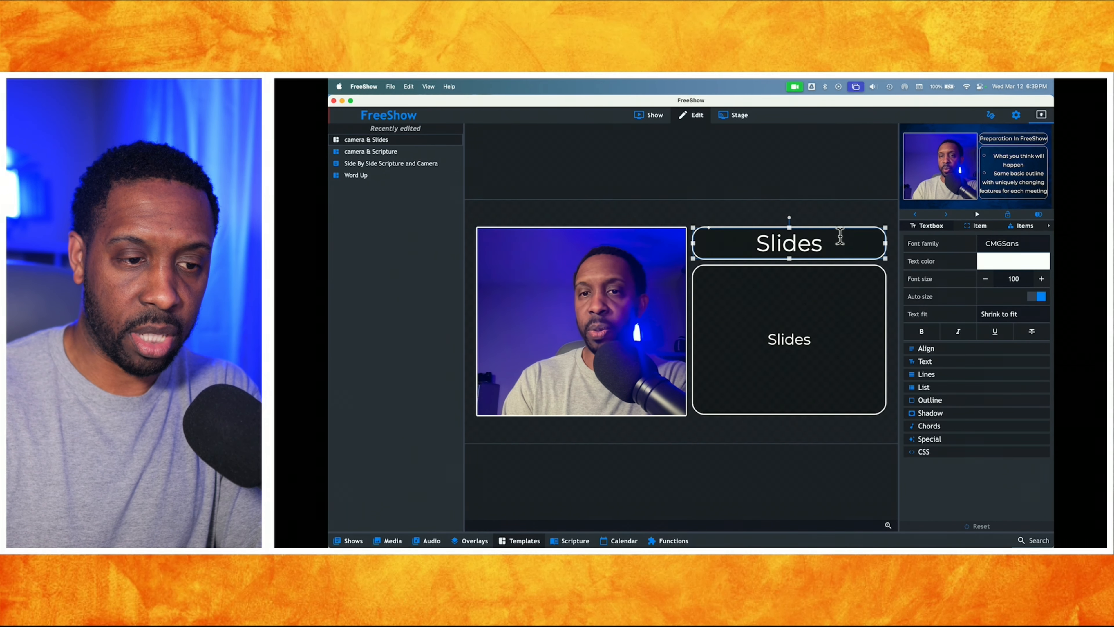
left_click(978, 227)
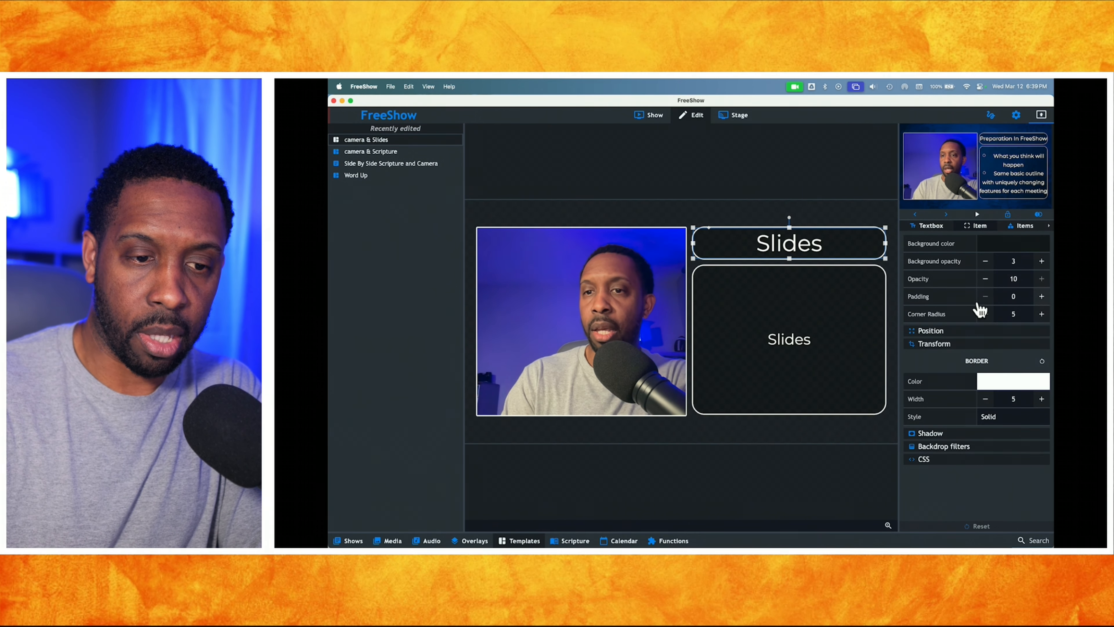
left_click(1042, 297)
left_click(1042, 297)
left_click(1042, 297)
left_click(1042, 297)
left_click(1043, 297)
left_click(1042, 297)
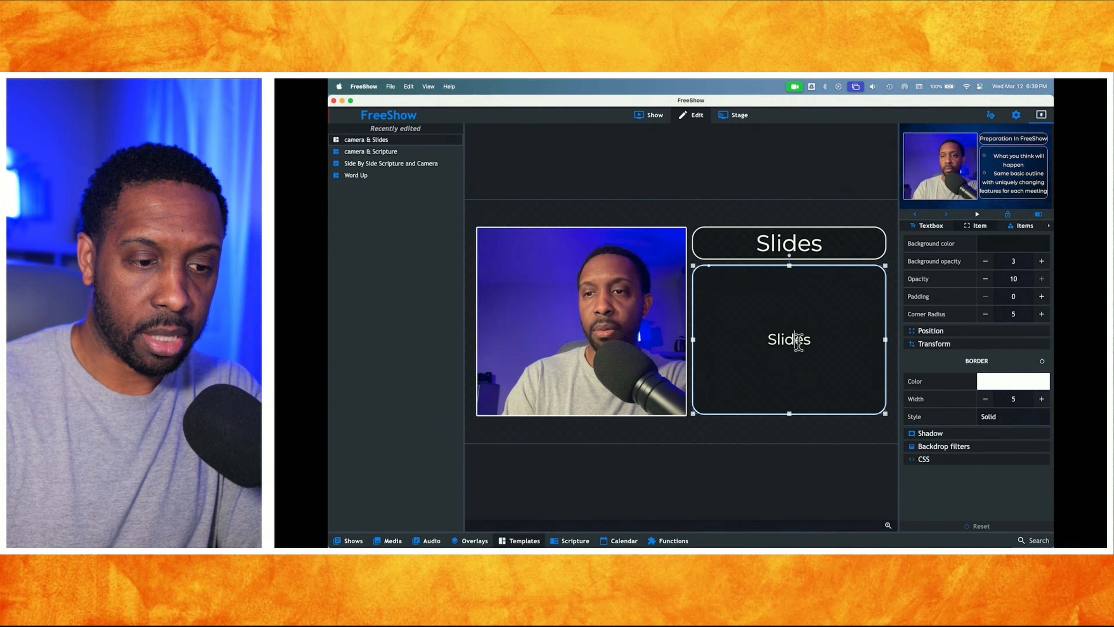
Set the padding of the large lower Slides textbox to 18
left_click(831, 337)
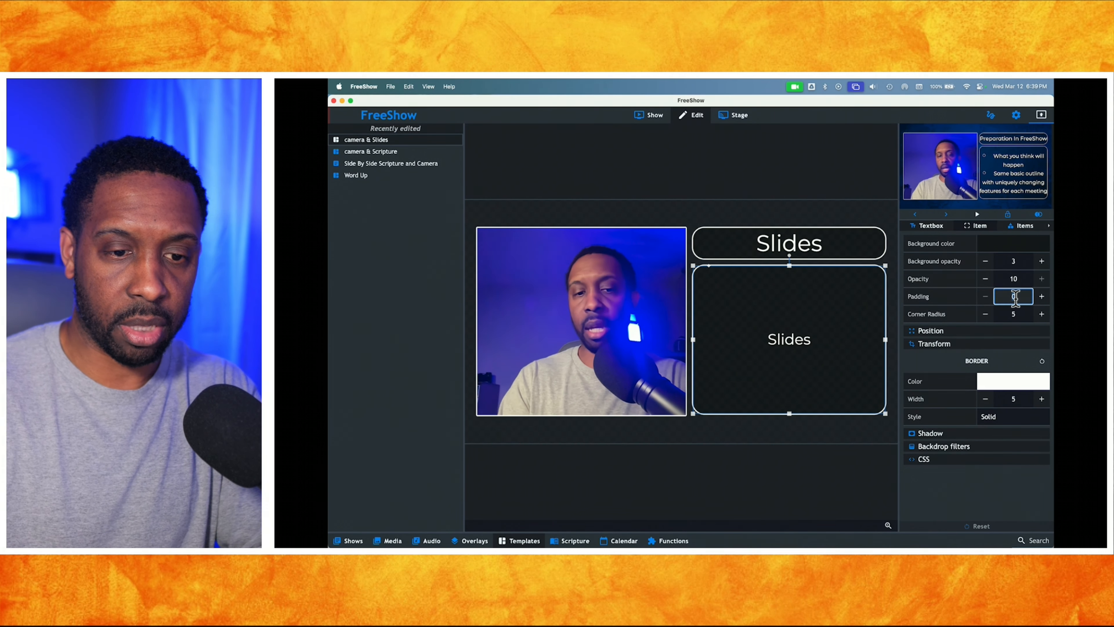
type("18")
key("Return")
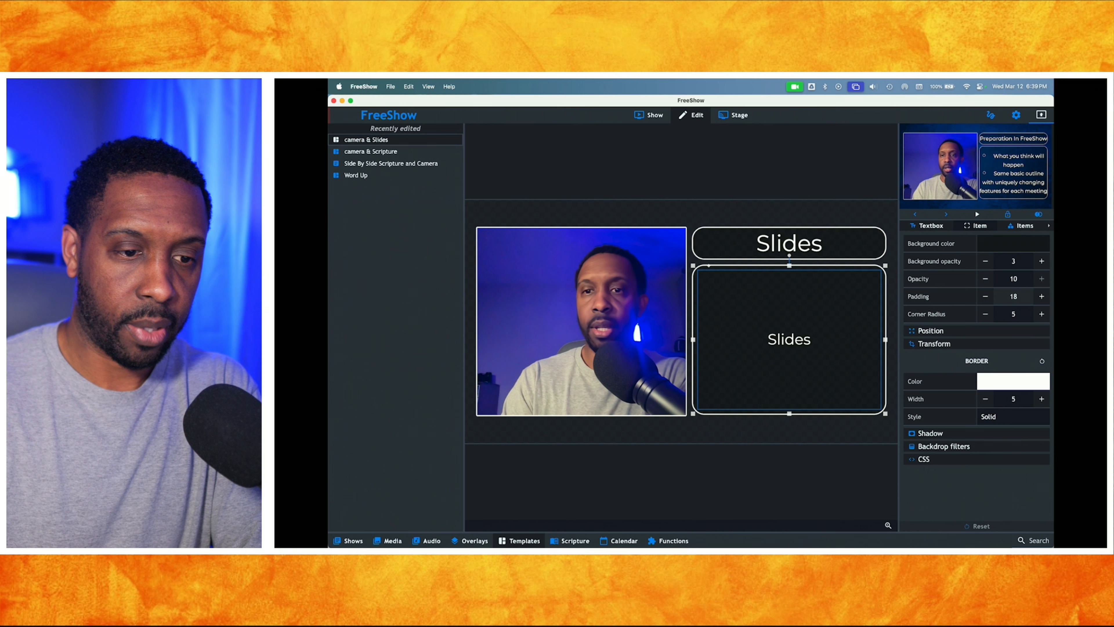
left_click(785, 439)
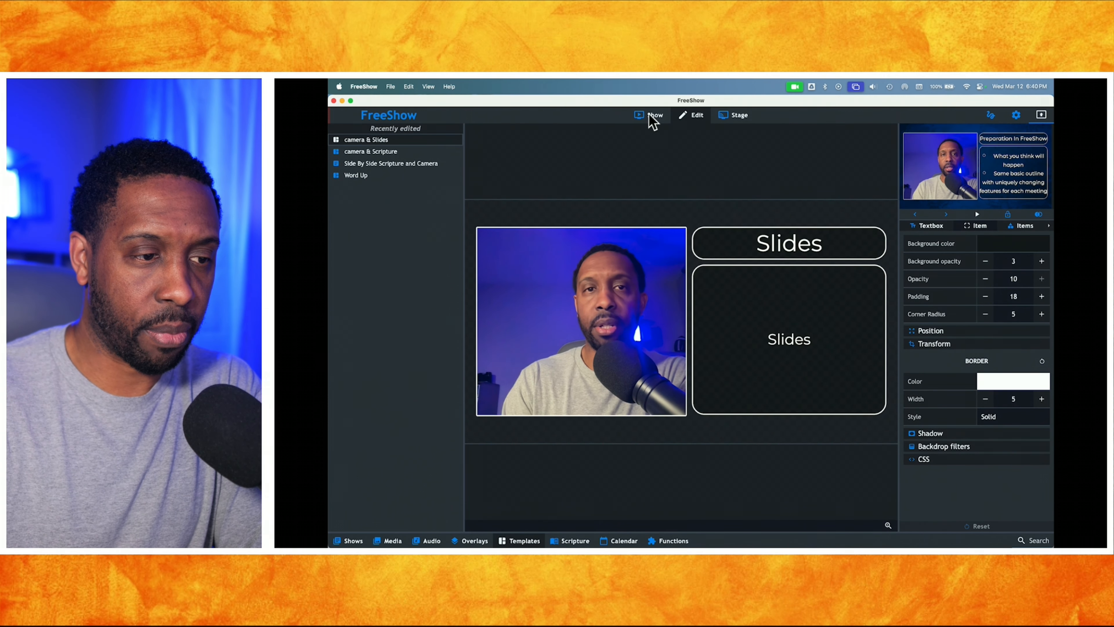
Edit the "camera & Scripture" template and set the scripture textbox's padding to 18
left_click(522, 542)
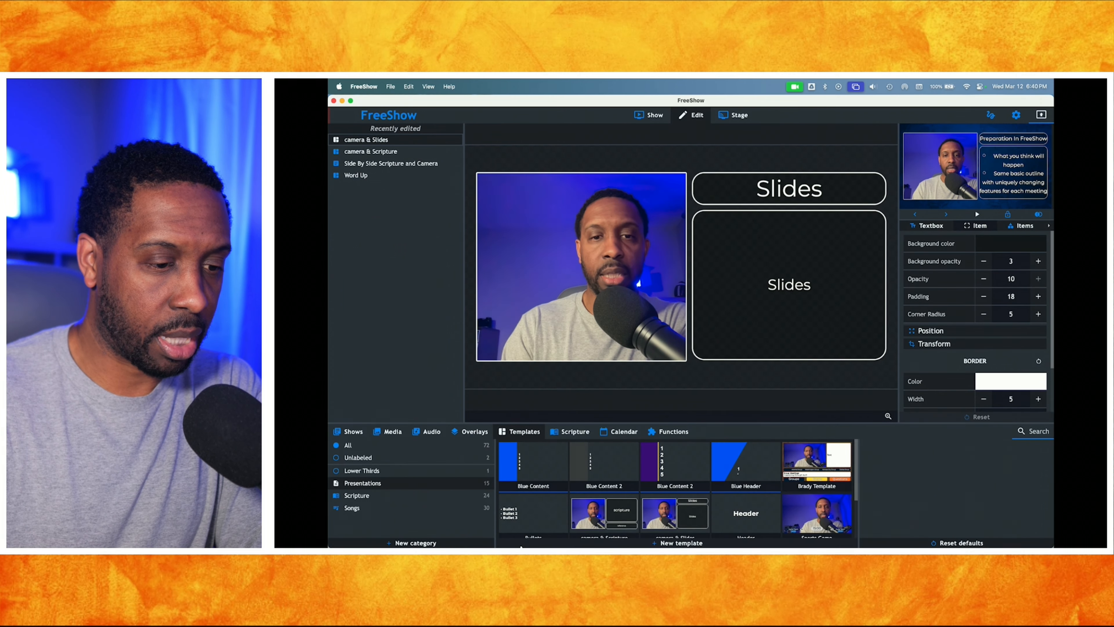
right_click(607, 512)
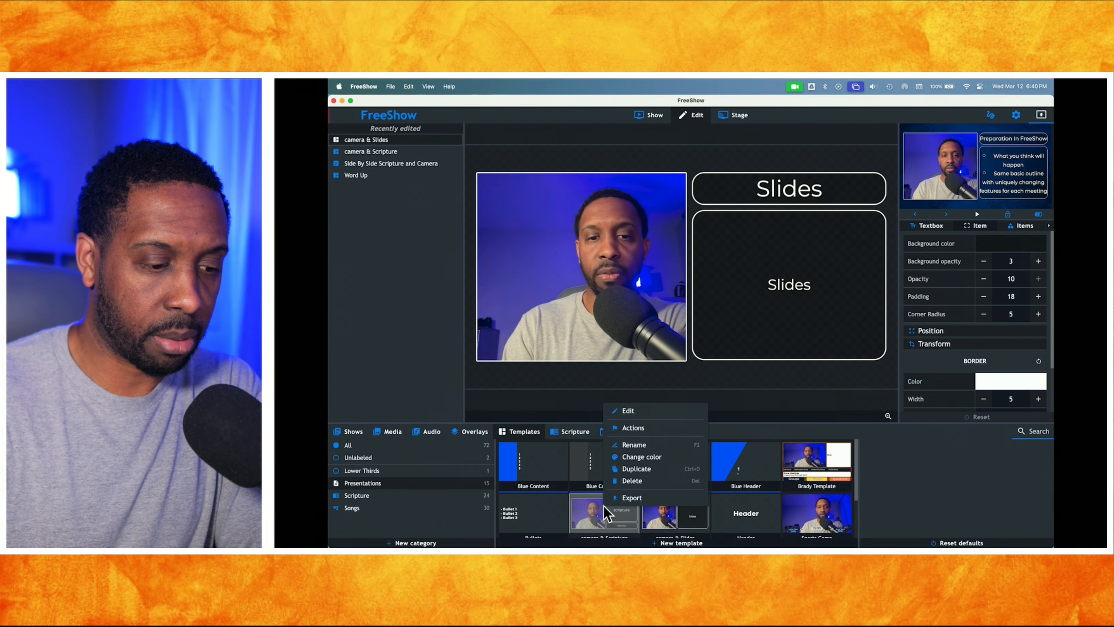
left_click(628, 410)
left_click(821, 275)
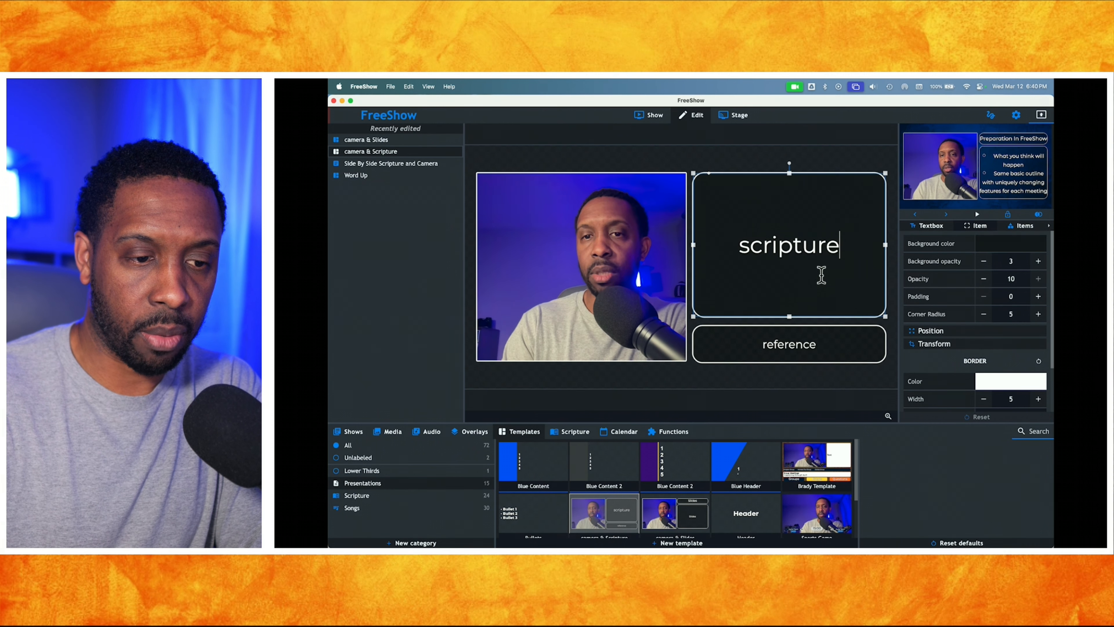
left_click(1010, 297)
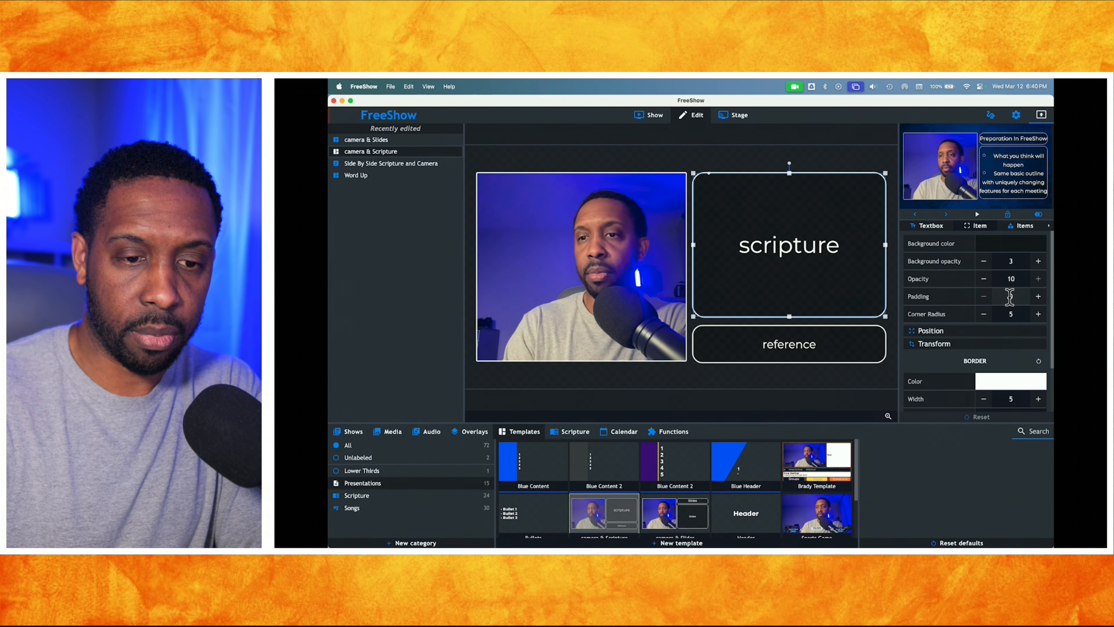
type("18")
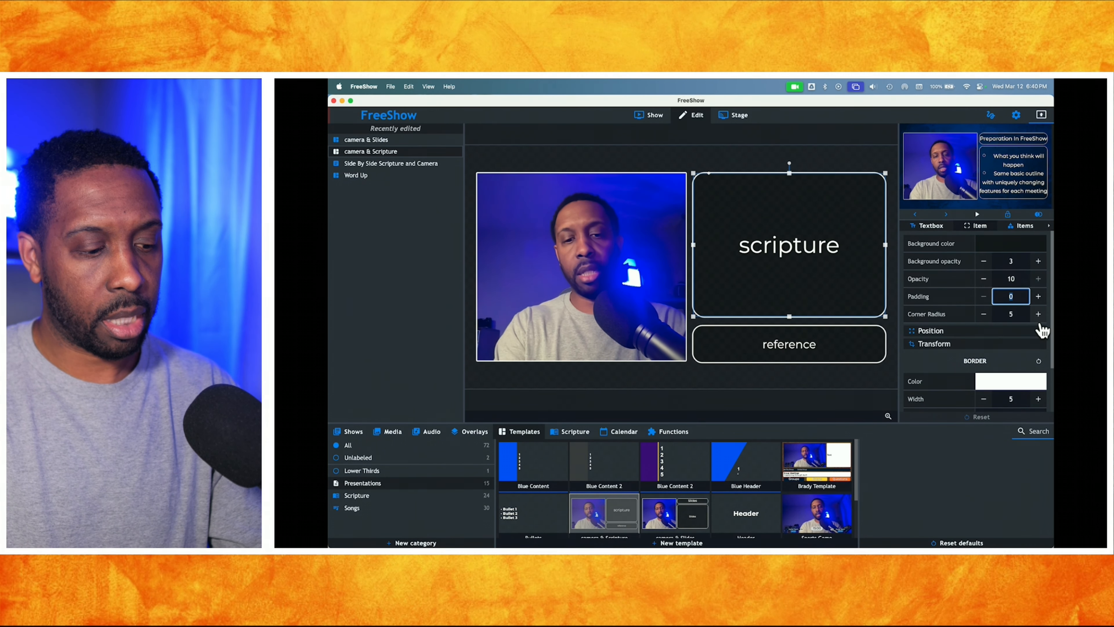
Set the reference textbox's padding to 18 and verify the padding of both textboxes
left_click(832, 346)
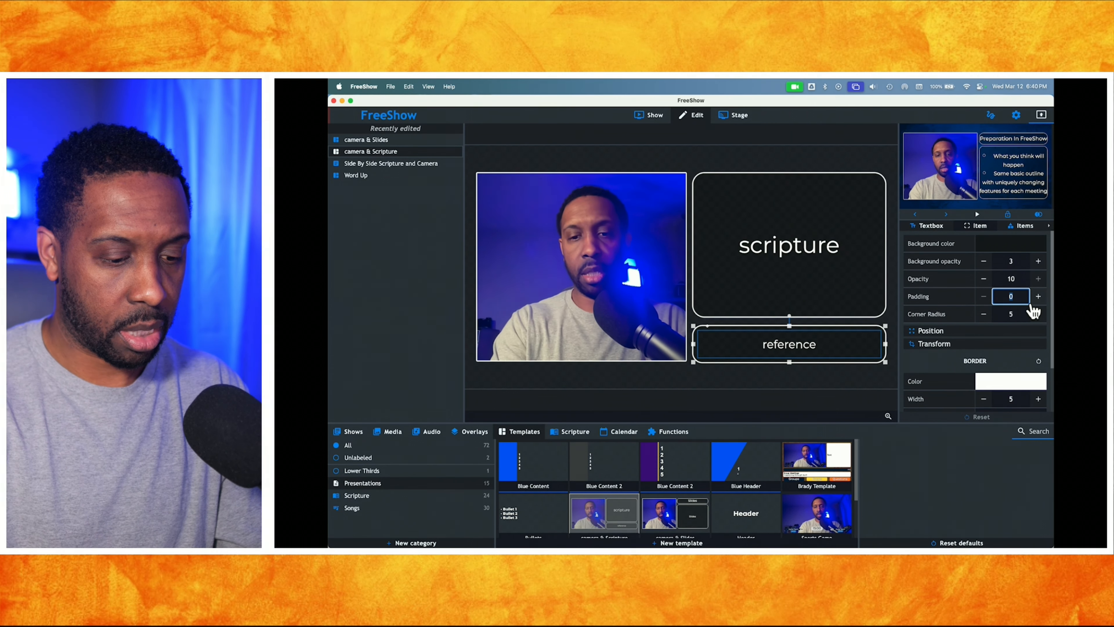
type("18")
left_click(842, 264)
left_click(1007, 296)
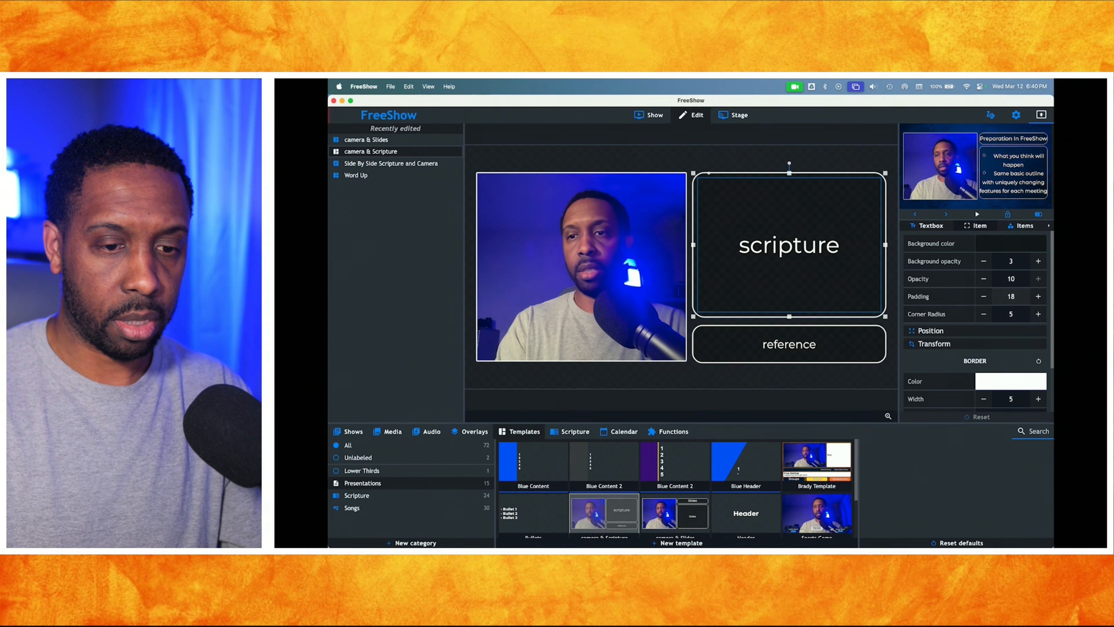
left_click(871, 344)
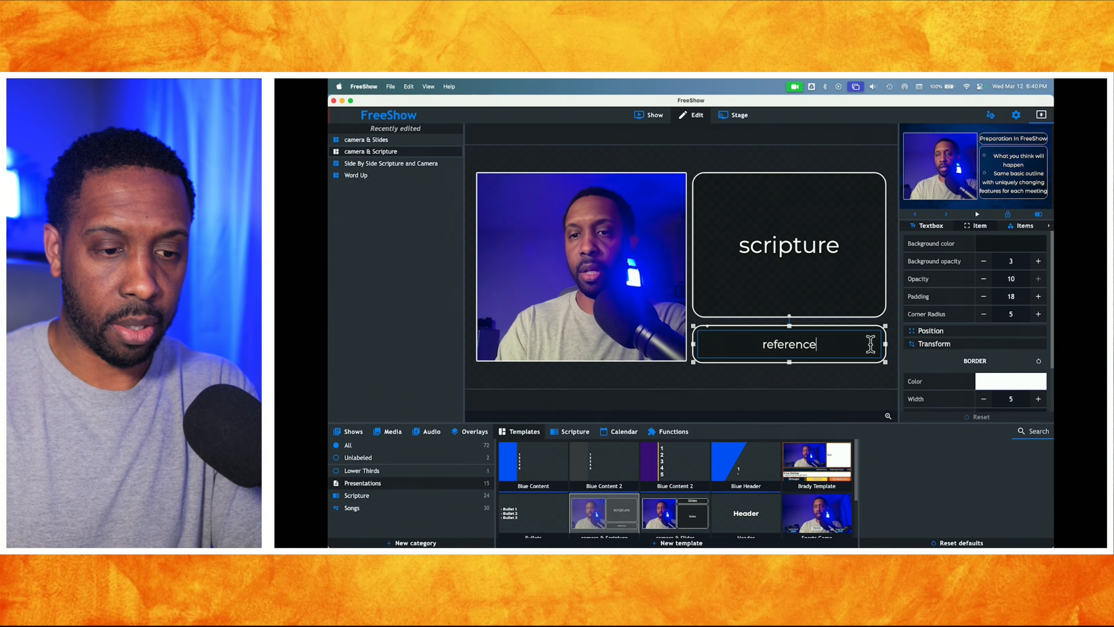
left_click(819, 389)
Return to the show, refresh the output, and check how the padded text fits its boxes in the enlarged preview
left_click(653, 117)
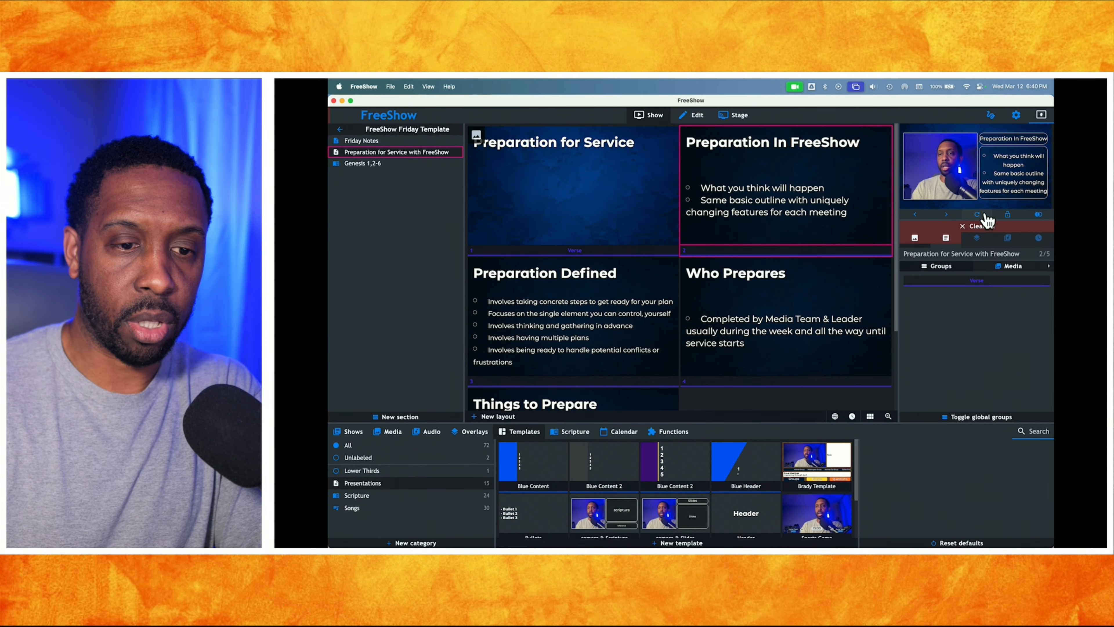
left_click(978, 220)
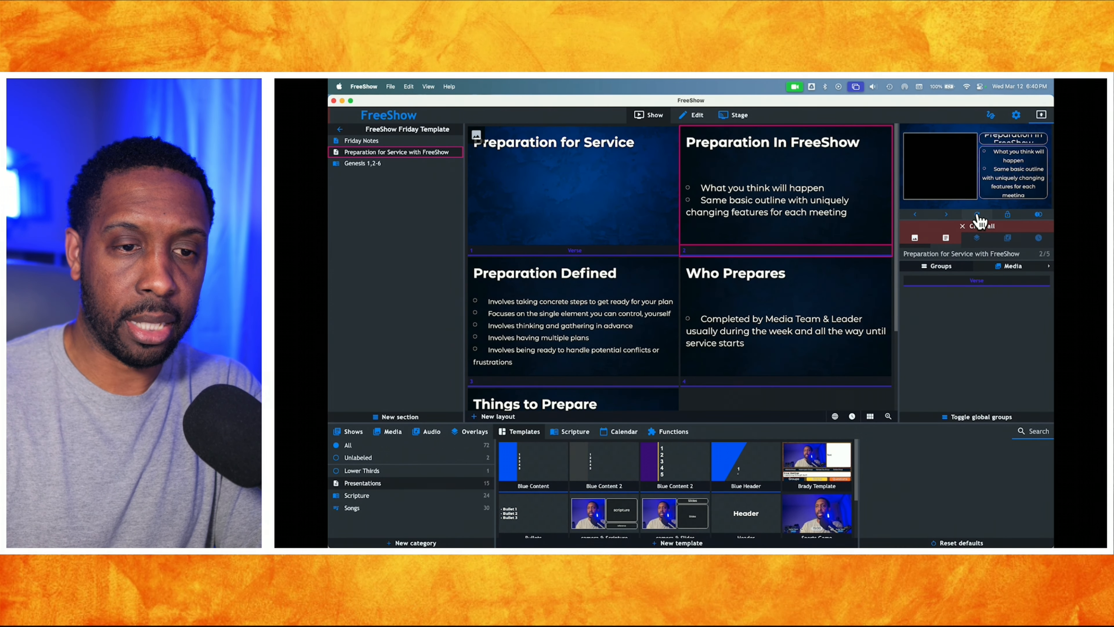
left_click(1003, 173)
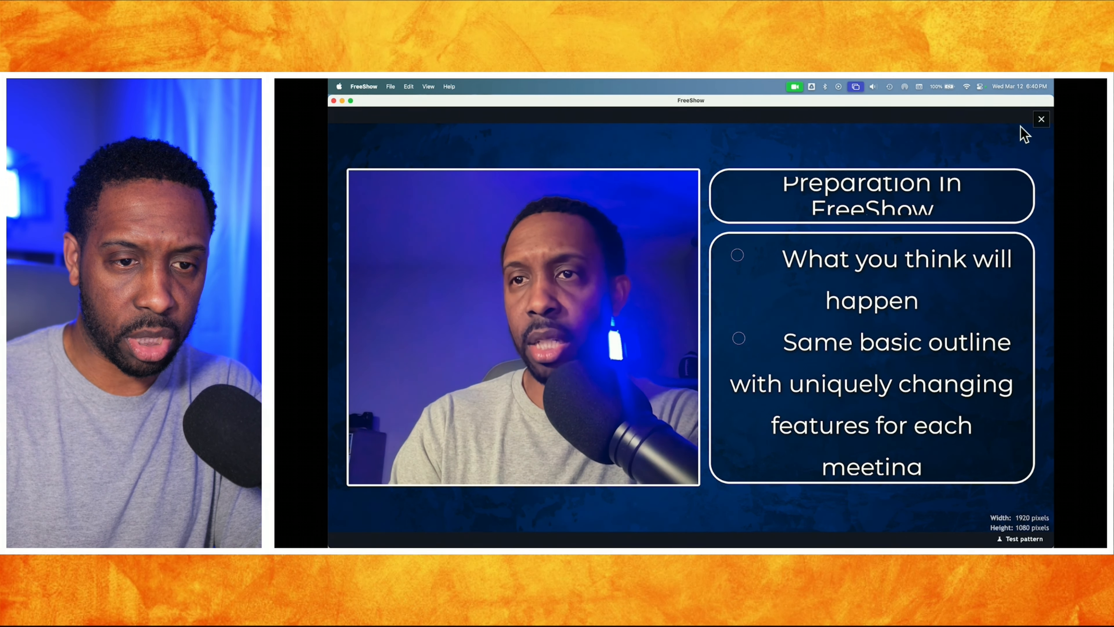
left_click(1042, 120)
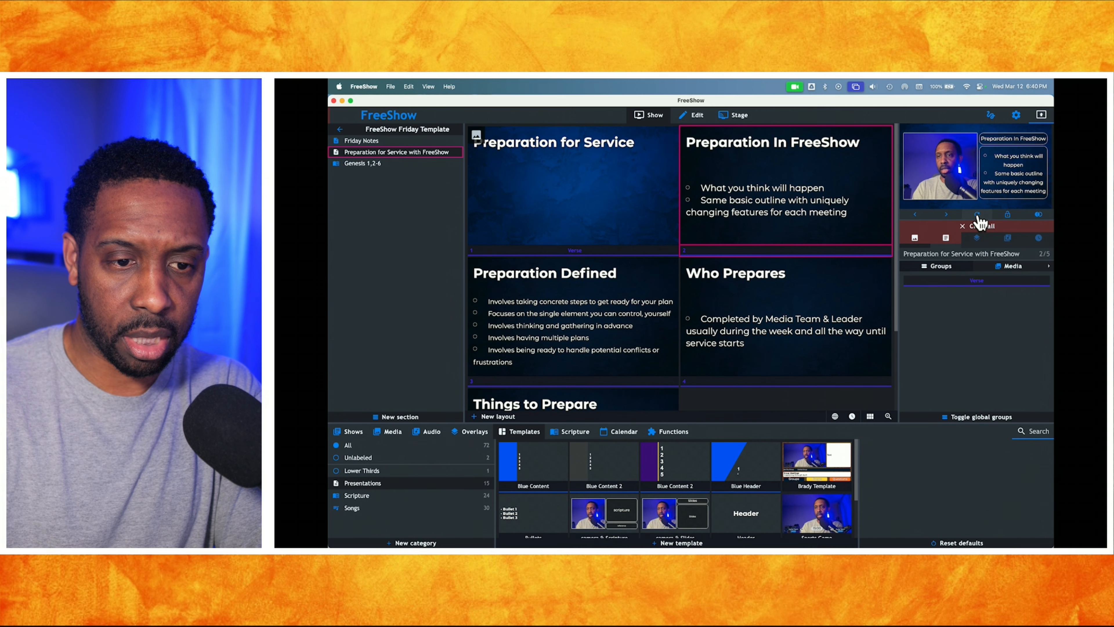
left_click(989, 173)
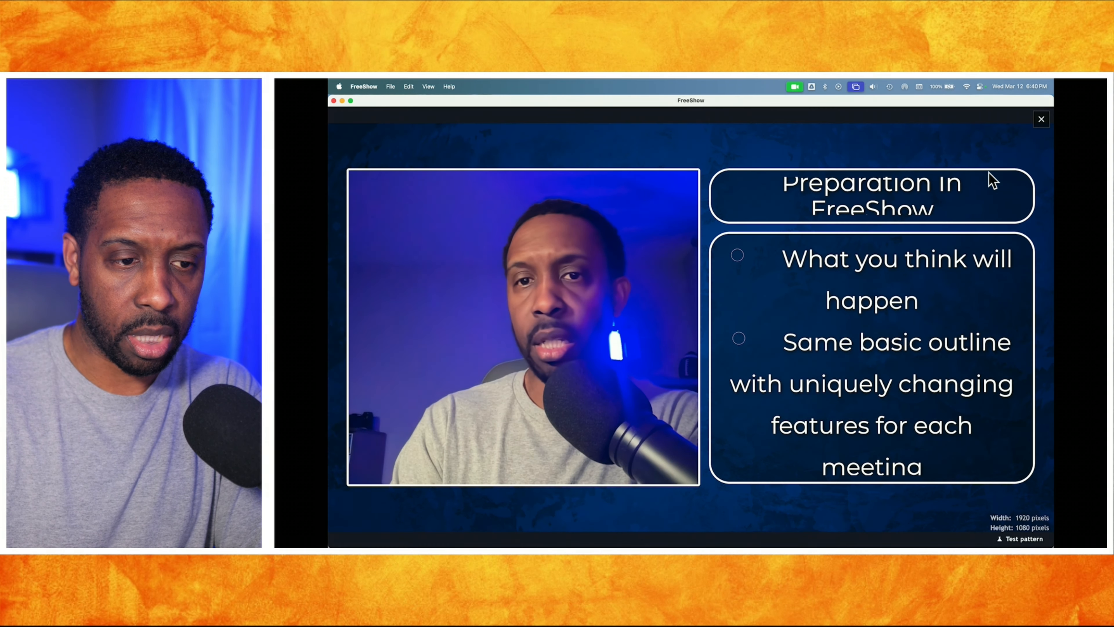
key("Escape")
Output the "Preparation Defined" slide and inspect its header and bullets in the enlarged preview
left_click(616, 312)
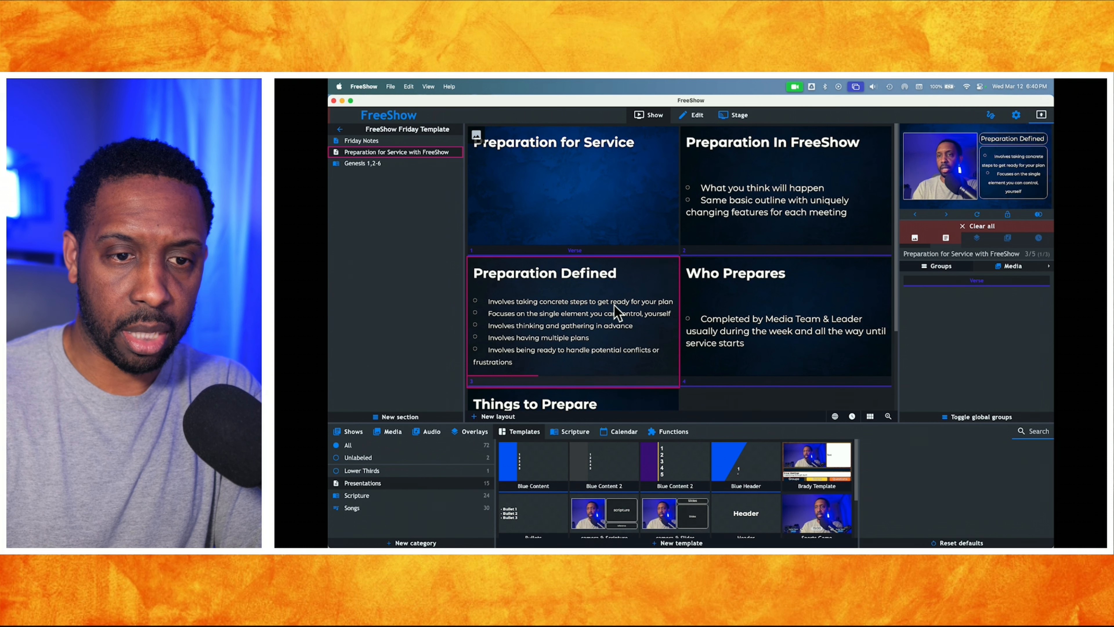
left_click(935, 155)
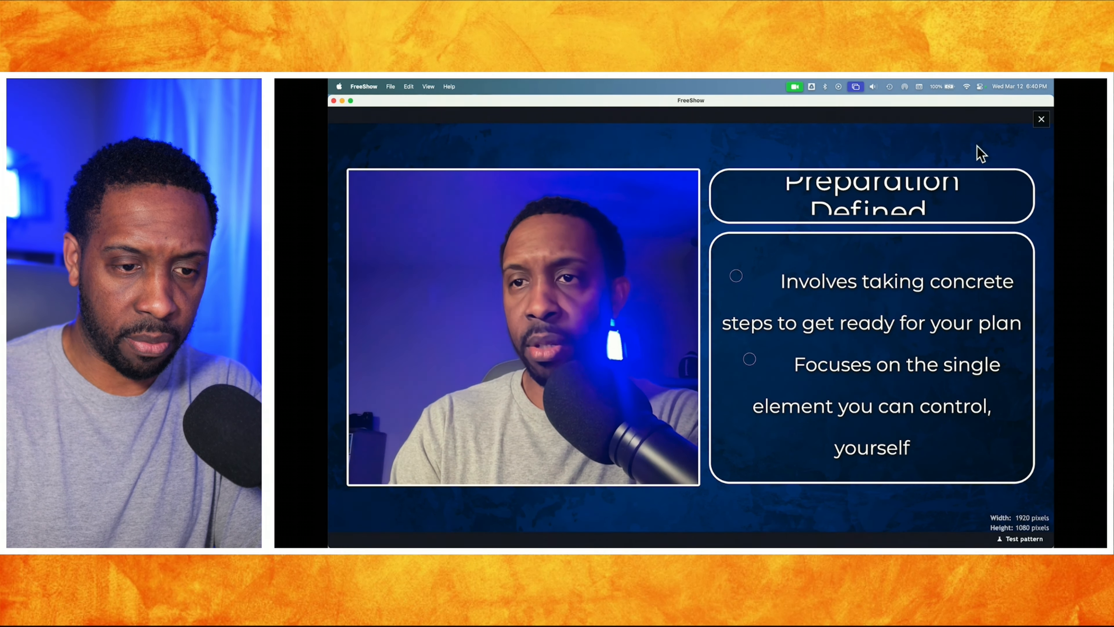
left_click(1041, 119)
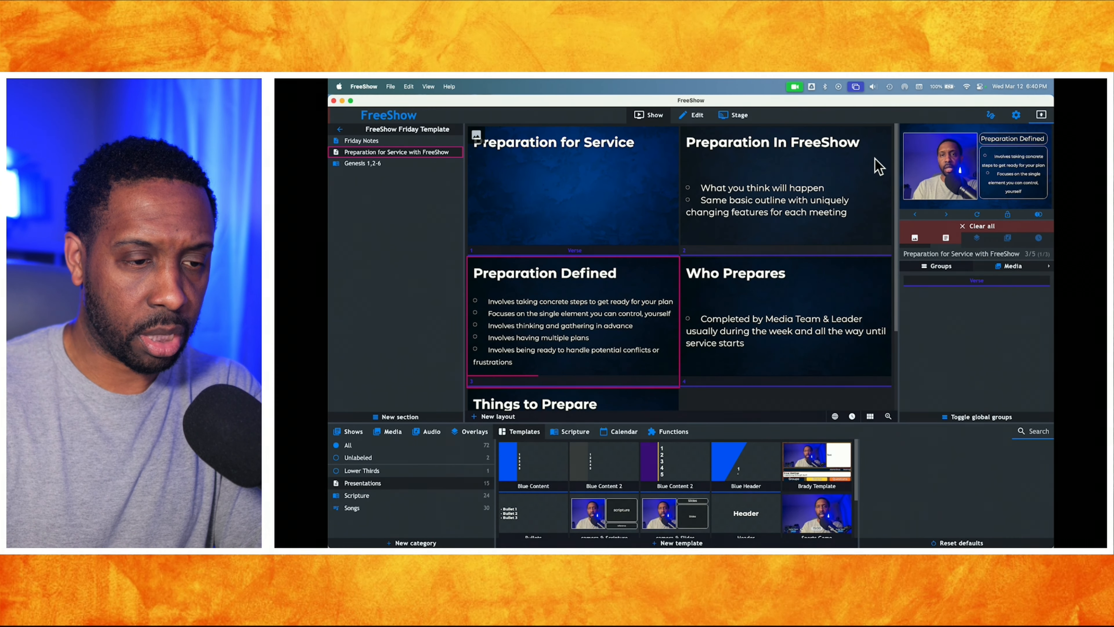
Turn on the output window and examine the live "Preparation Defined" slide in the enlarged preview
left_click(1041, 116)
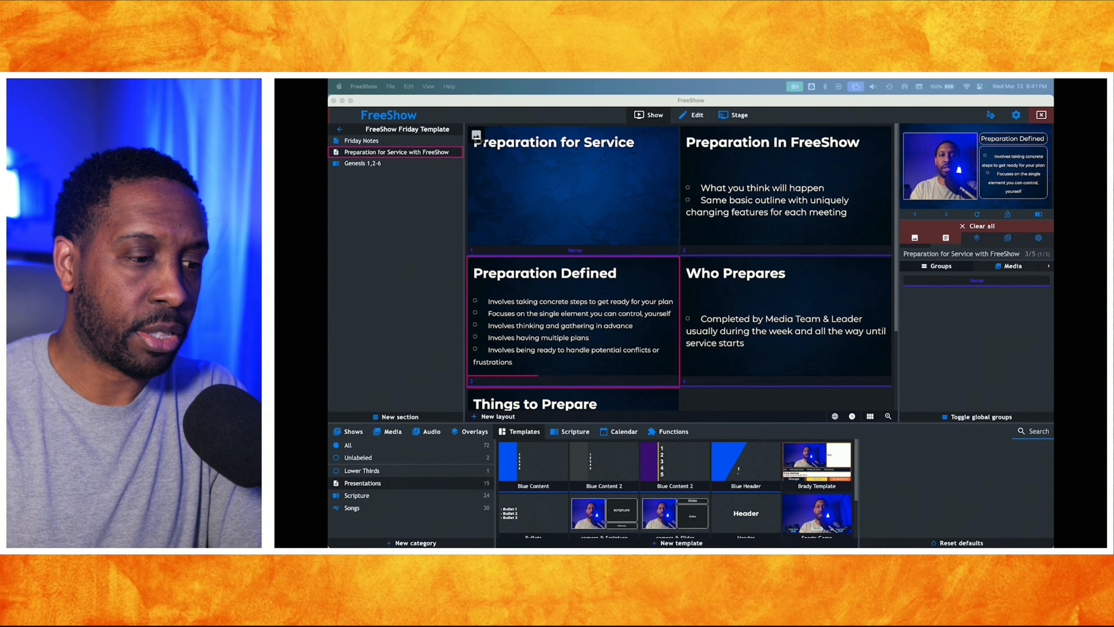
left_click(987, 172)
left_click(987, 172)
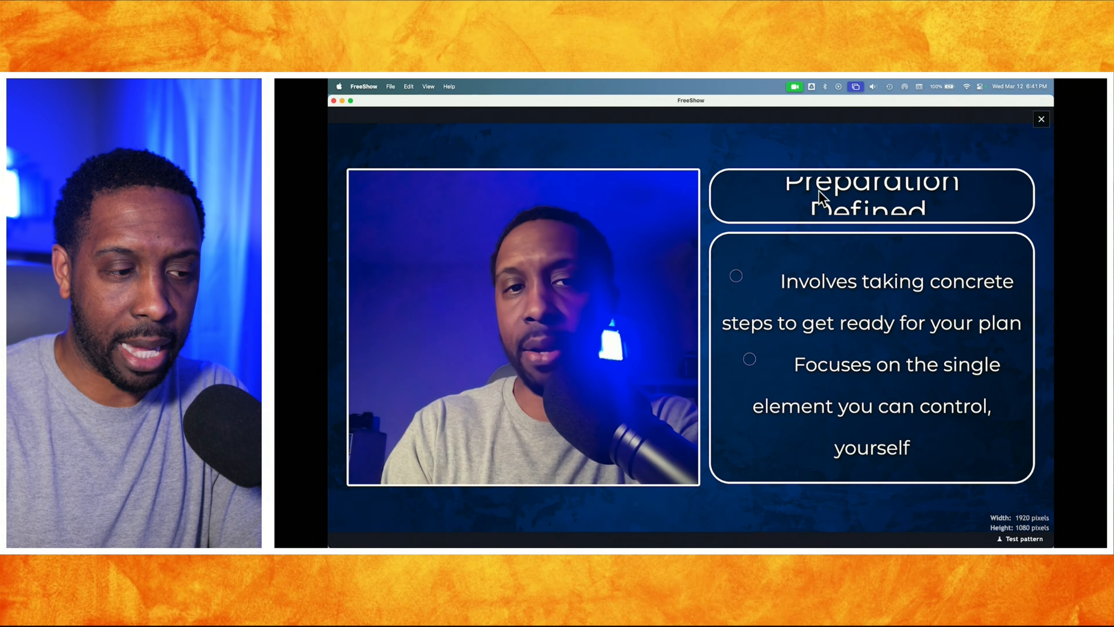
key("Escape")
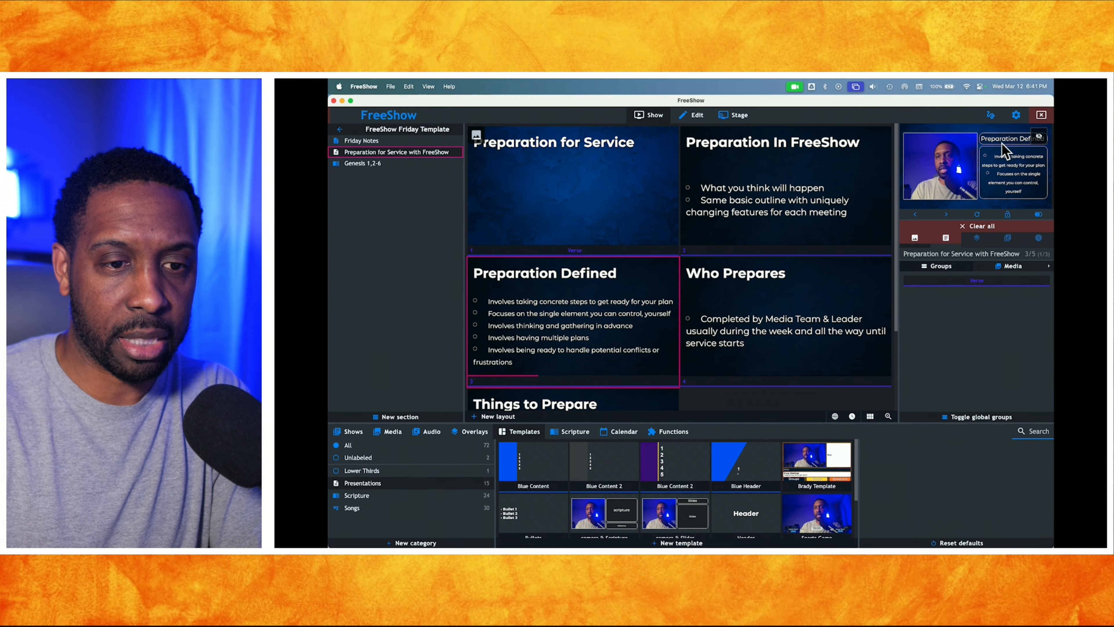
left_click(1002, 166)
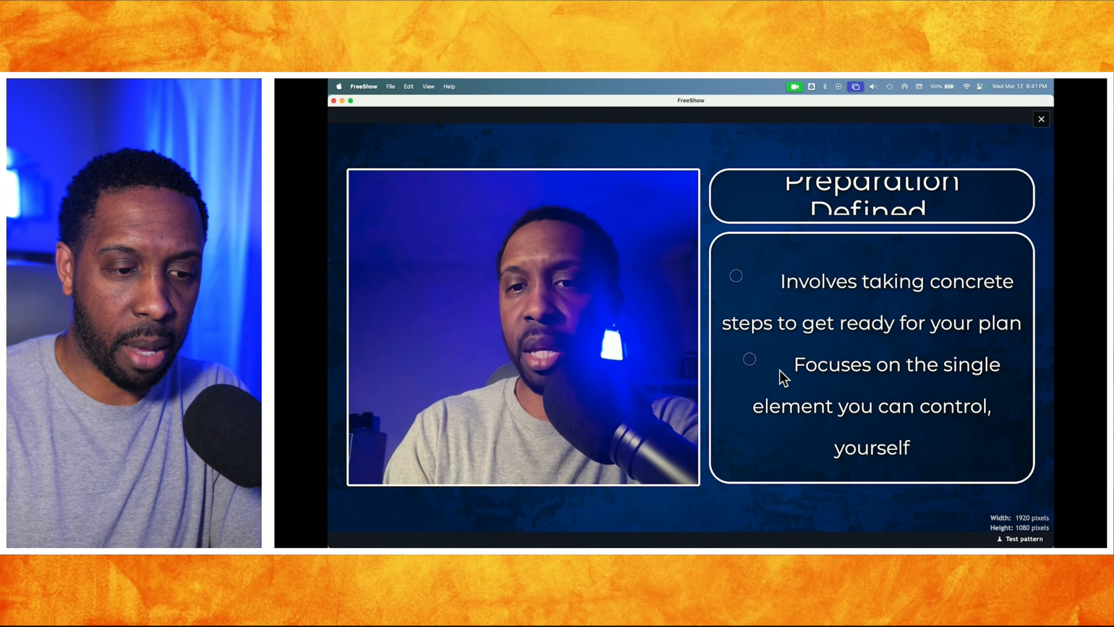
key("Escape")
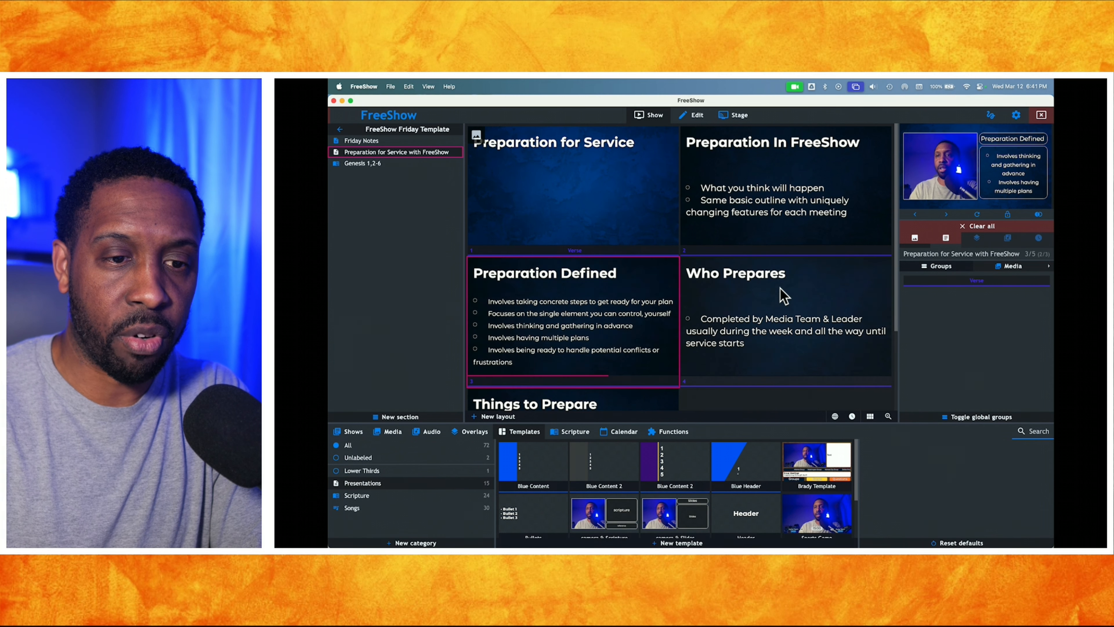
Step back and forth through the "Preparation Defined" bullet groups, and output the "Who Prepares" slide
key("Right")
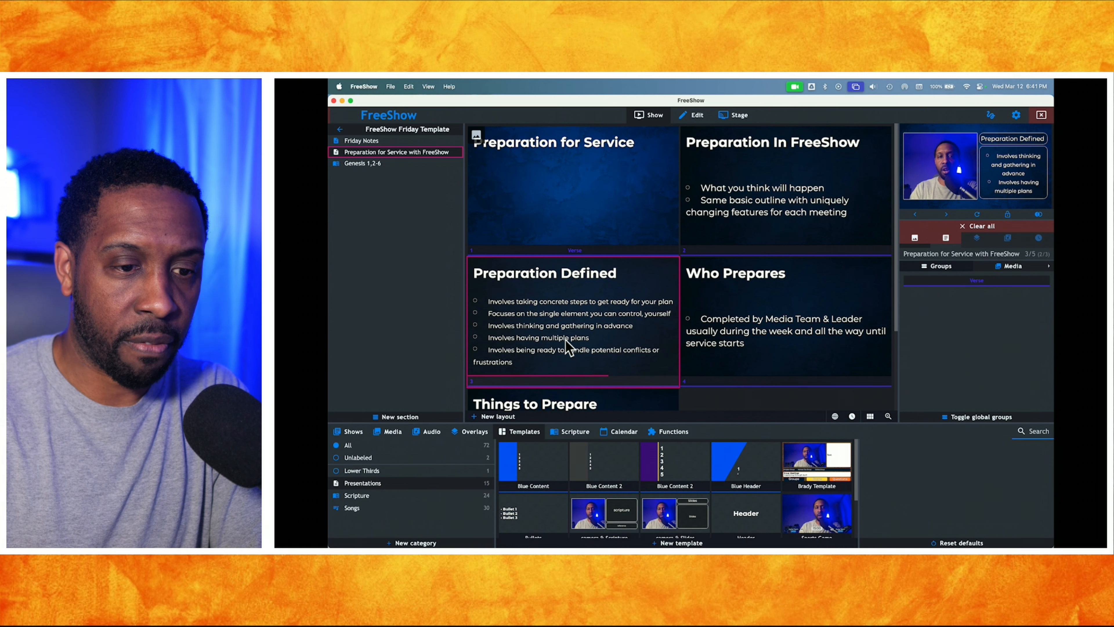
left_click(585, 336)
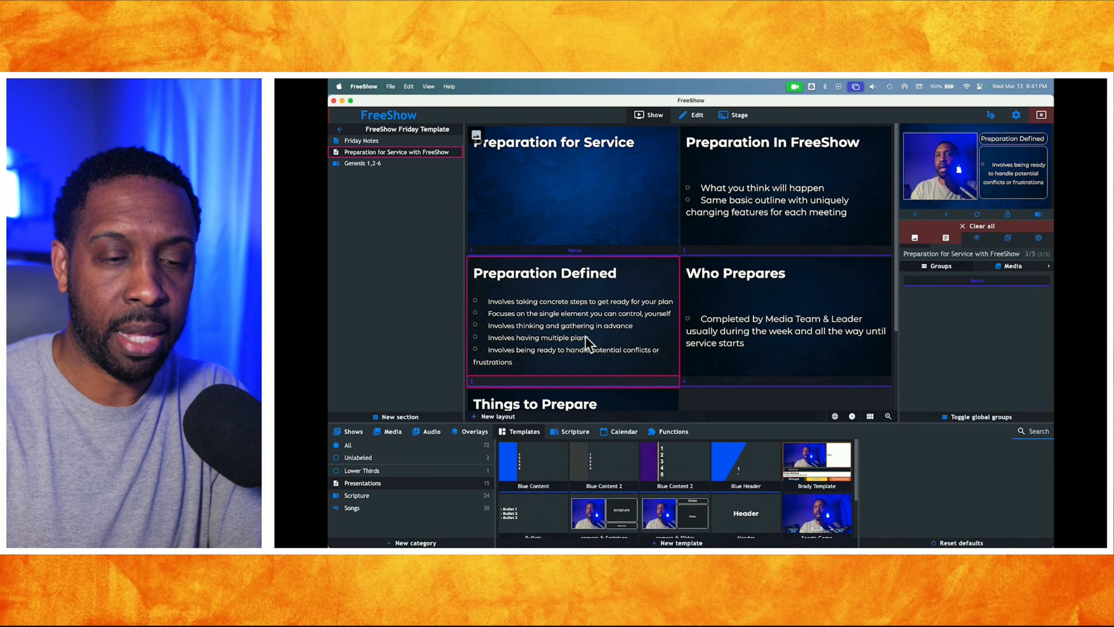
key("Left")
key("Left")
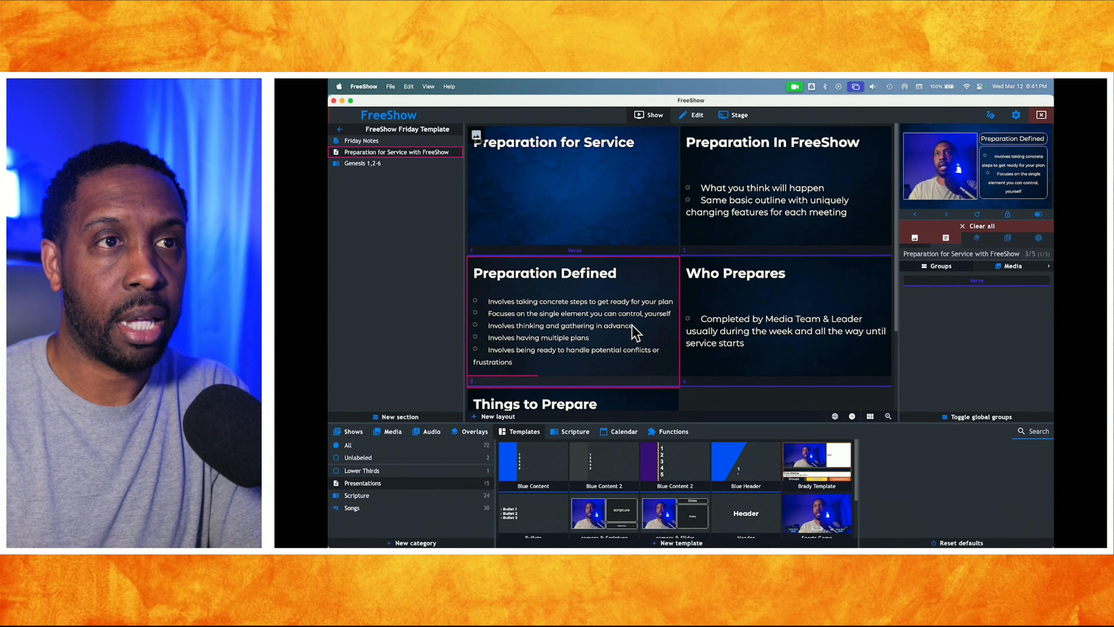
key("Right")
key("Right")
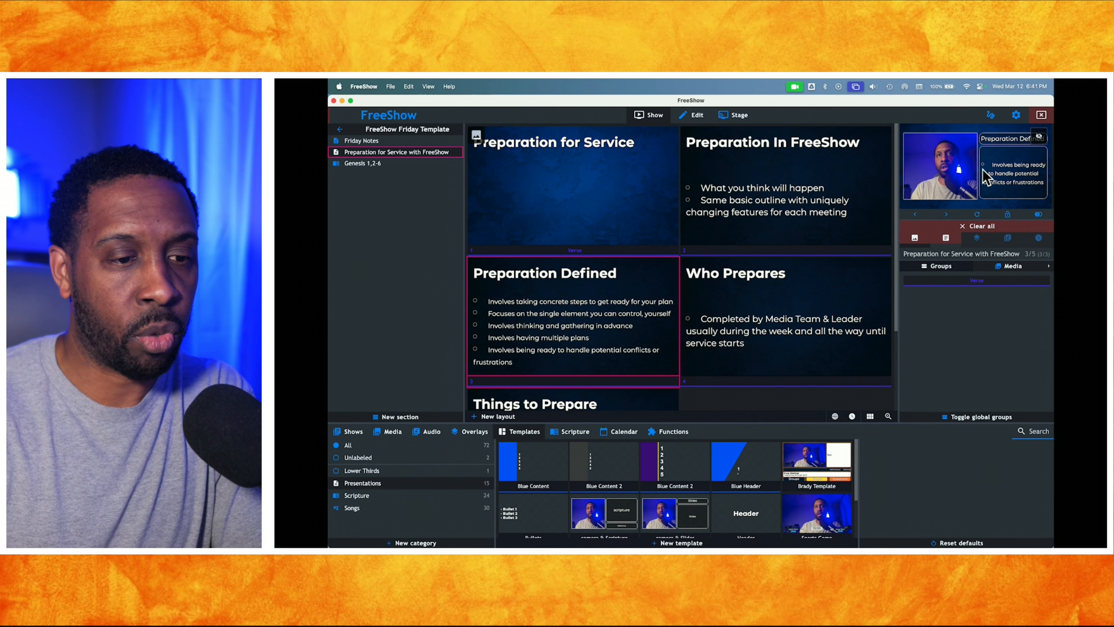
left_click(801, 309)
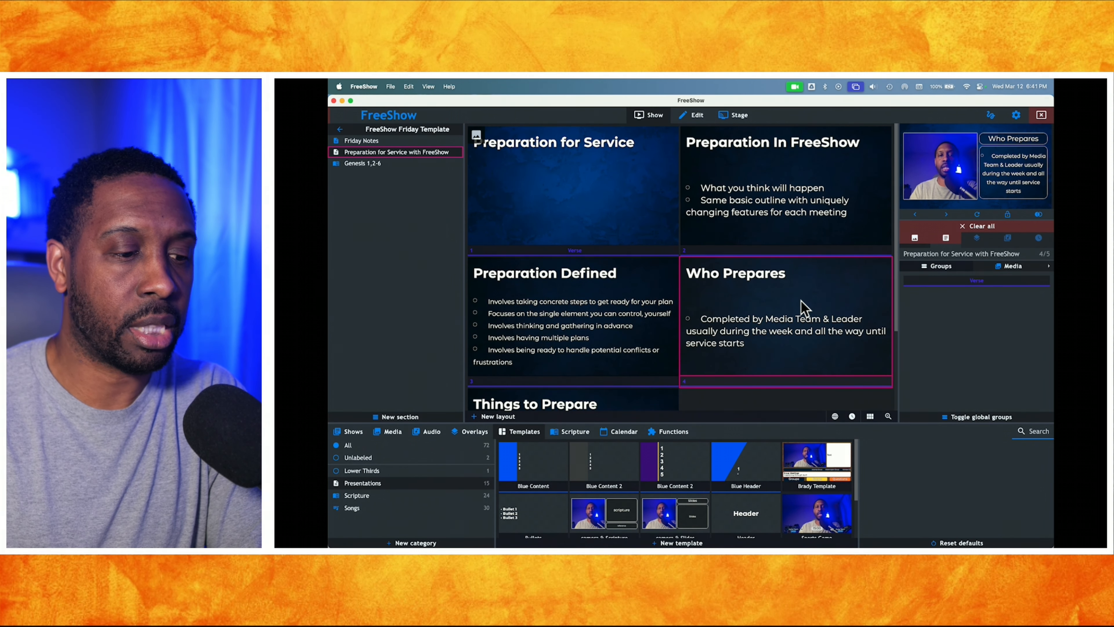
Output the "Things to Prepare" slide and step forward and back through its bullet groups
key("Right")
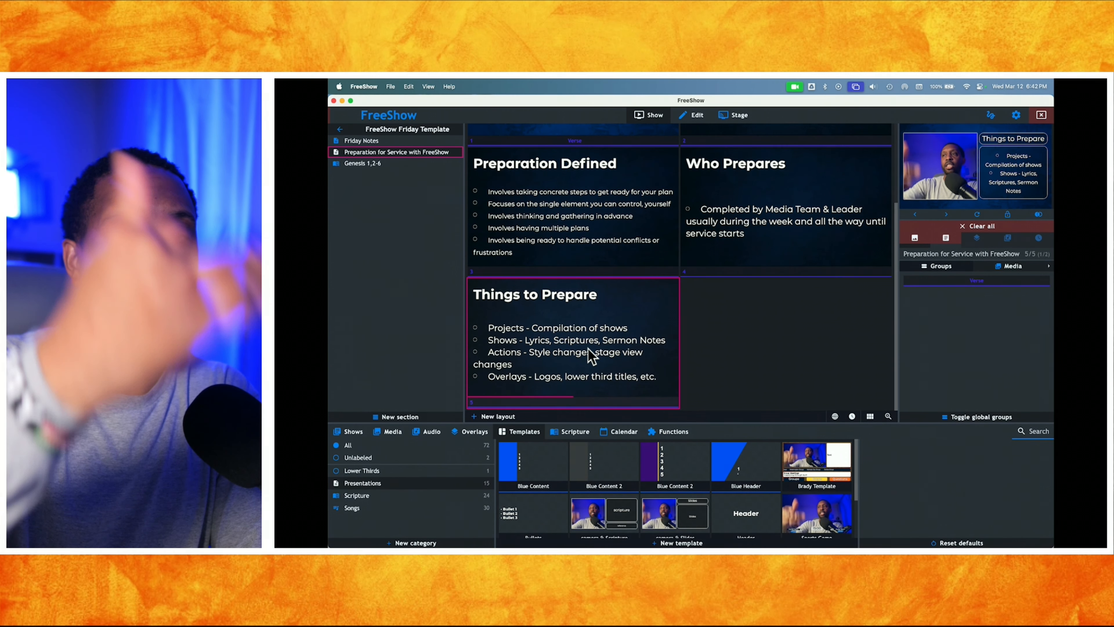
key("Right")
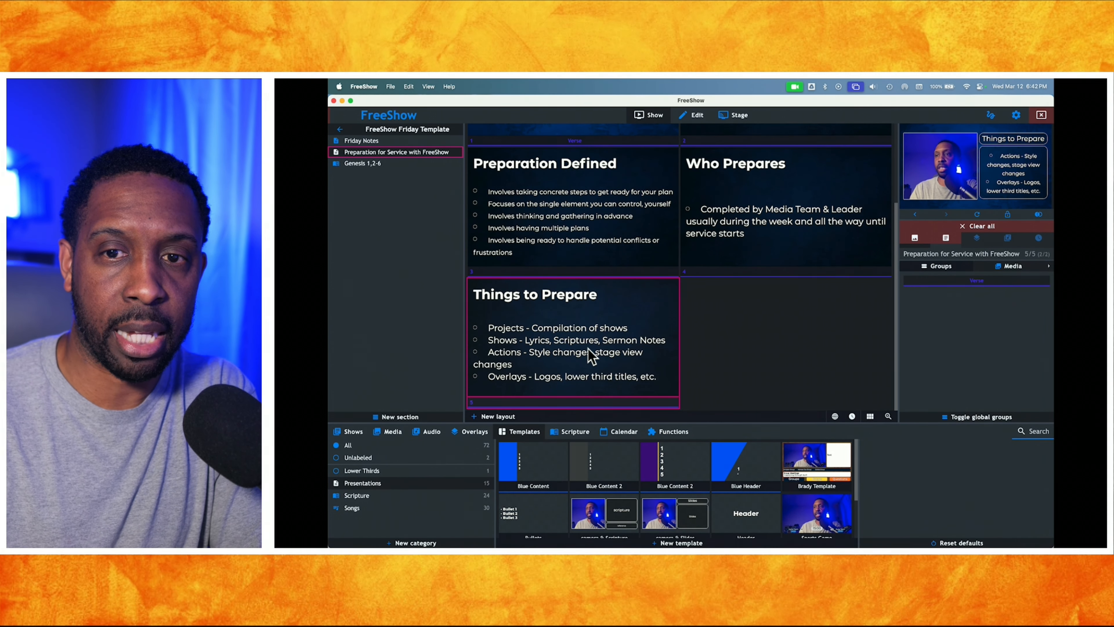
key("Left")
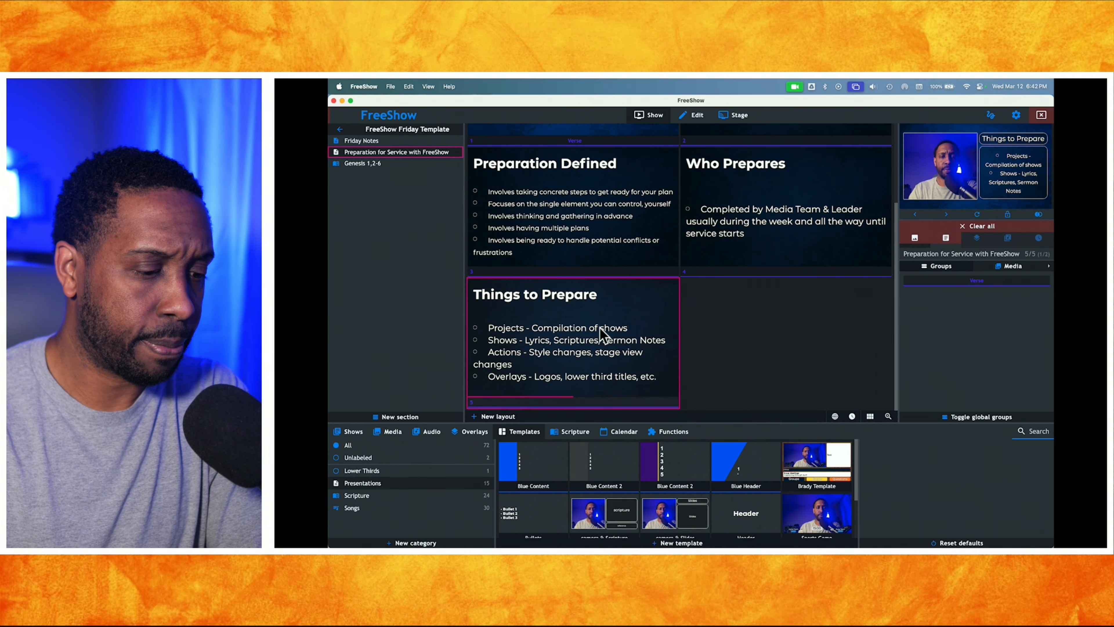
Open the "Genesis 1,2-6" show, output its Genesis 1:2-3 slide, and inspect the scripture layout in the enlarged preview
left_click(576, 432)
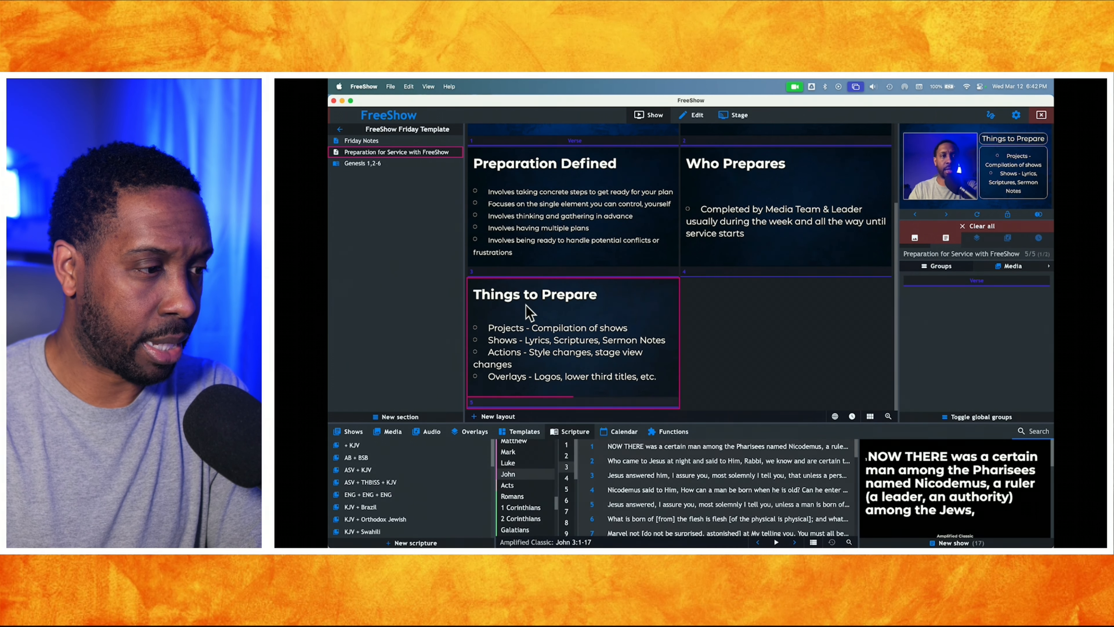
left_click(373, 165)
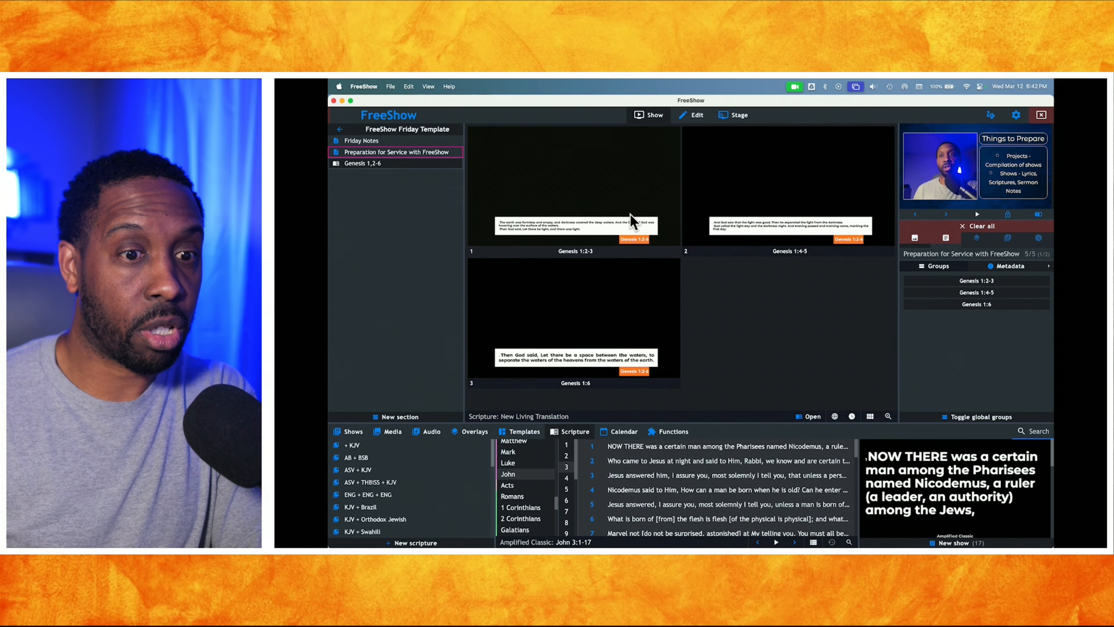
left_click(605, 198)
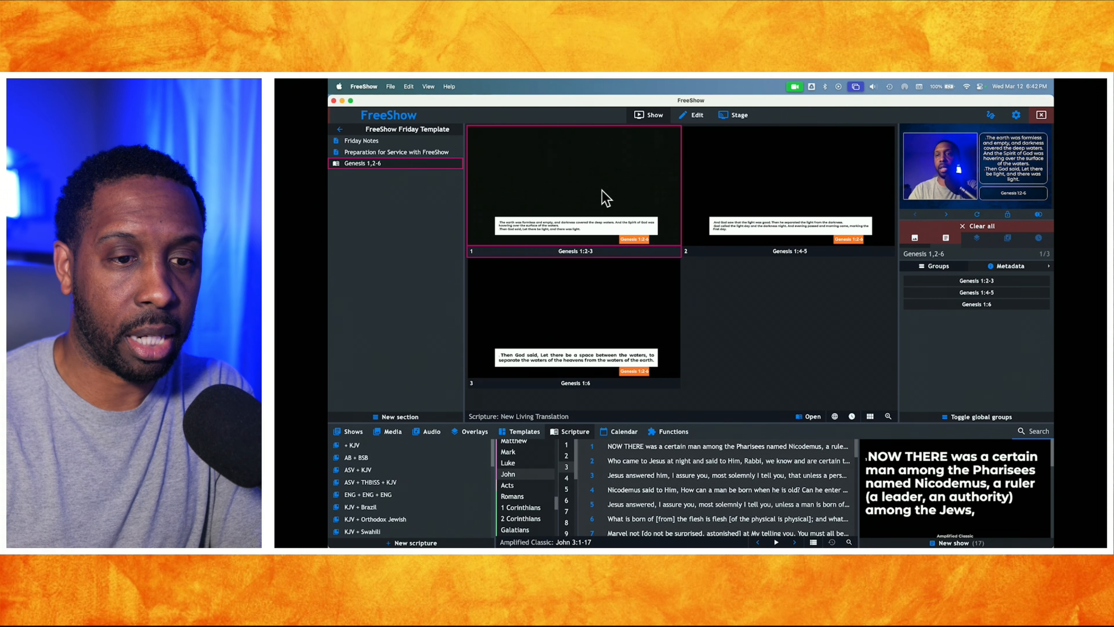
left_click(1013, 151)
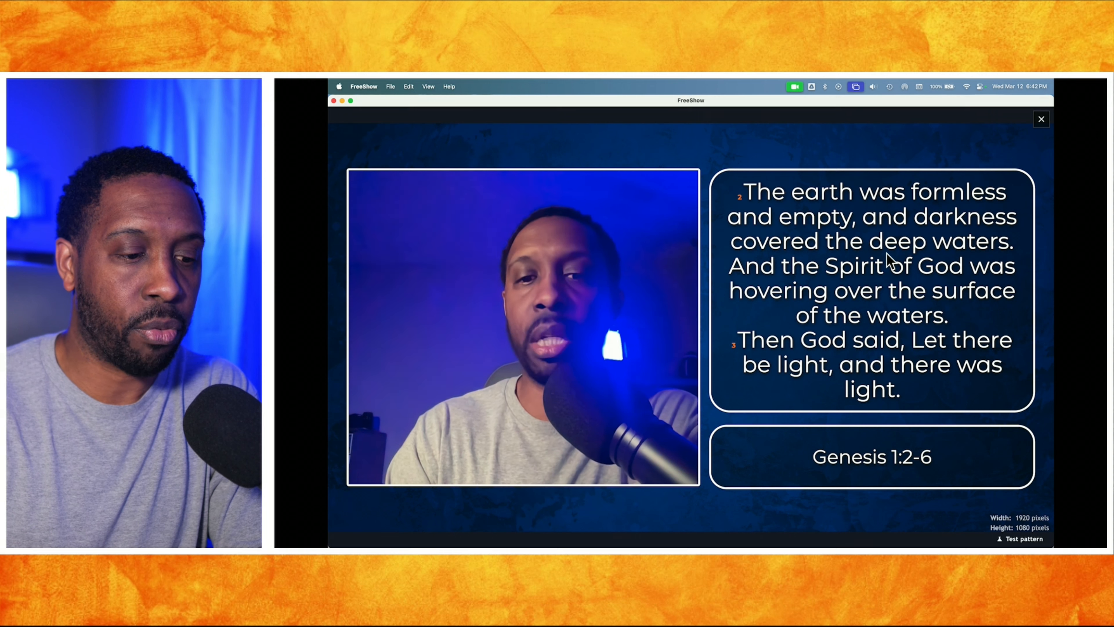
left_click(1041, 119)
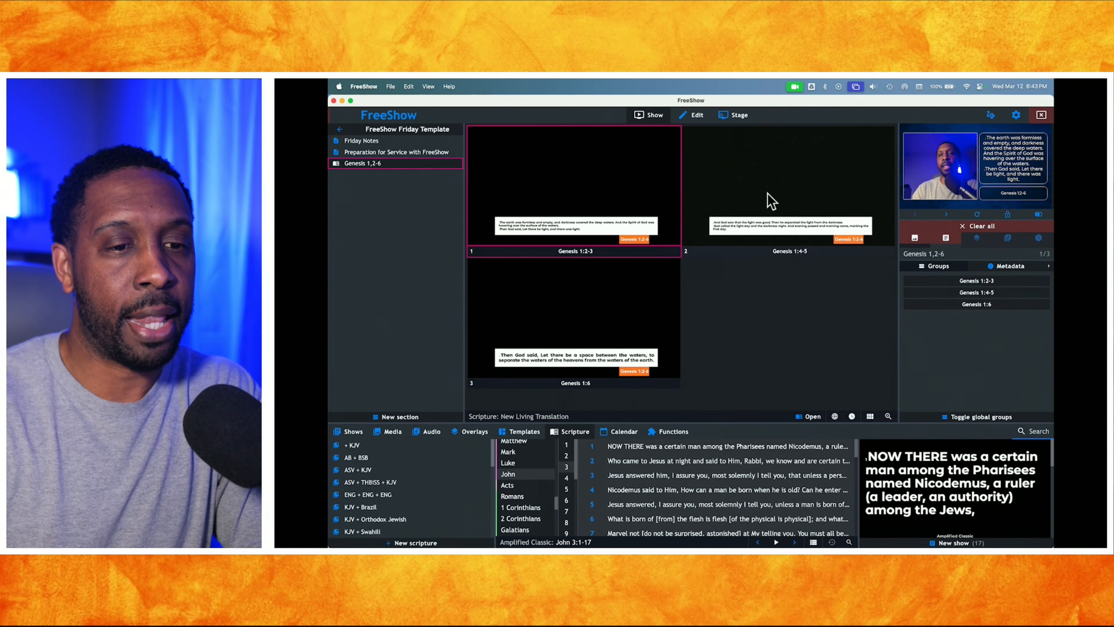
Output the Genesis 1:4-5 and Genesis 1:6 slides in turn, and examine the Genesis 1:6 text in the enlarged preview
left_click(768, 194)
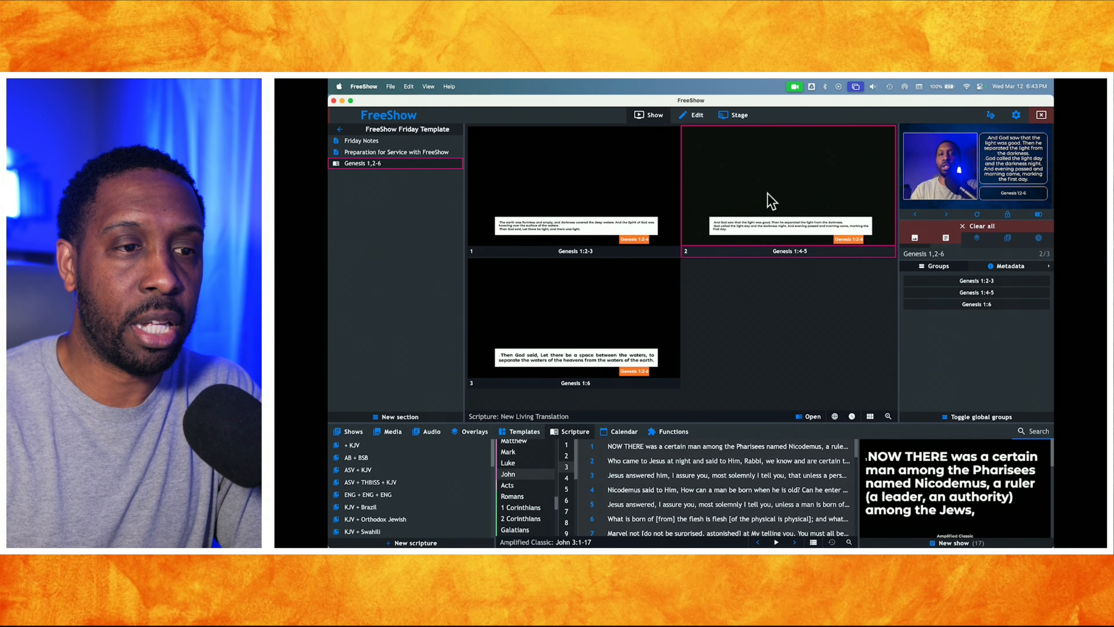
left_click(587, 323)
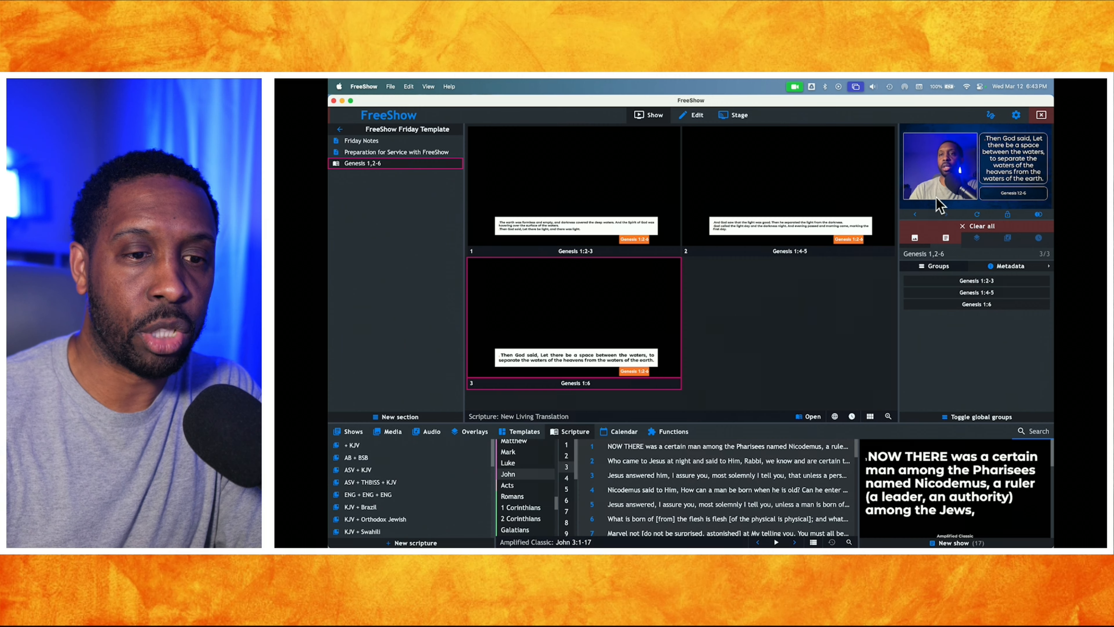
left_click(915, 191)
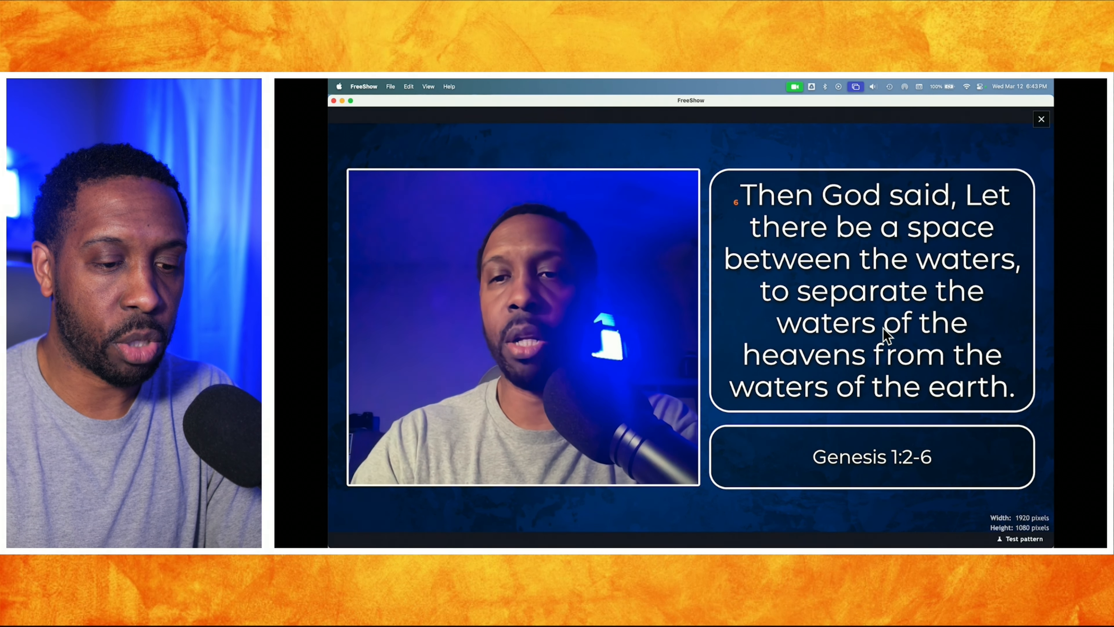
left_click(1041, 120)
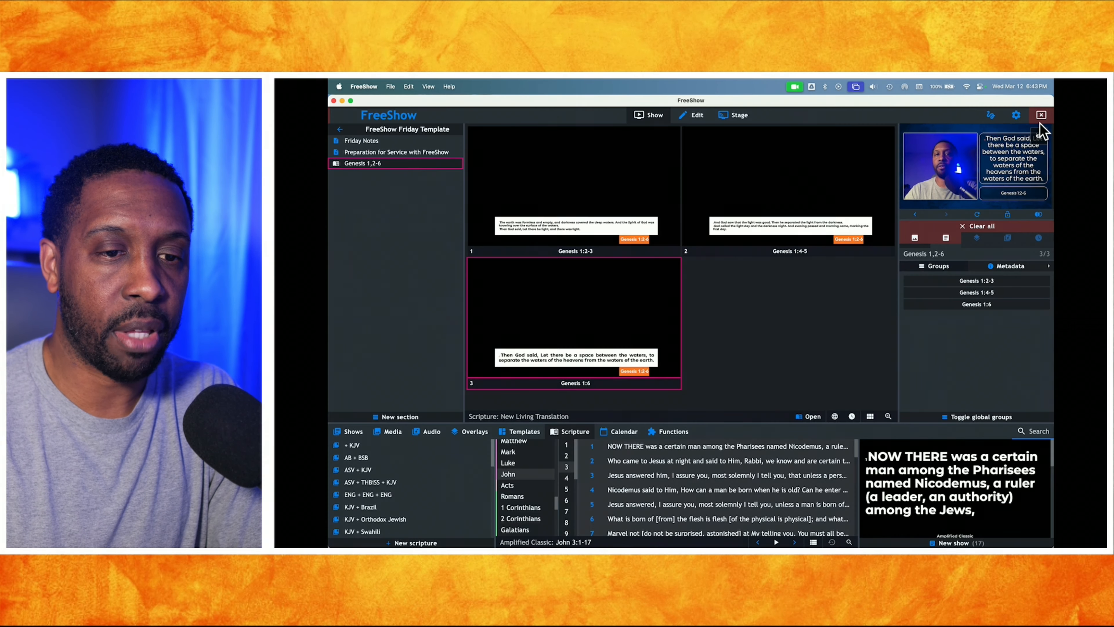
Output the "Preparation In FreeShow" slide of "Preparation for Service with FreeShow" and check its header and bullets in the enlarged preview
left_click(415, 154)
left_click(712, 189)
left_click(961, 175)
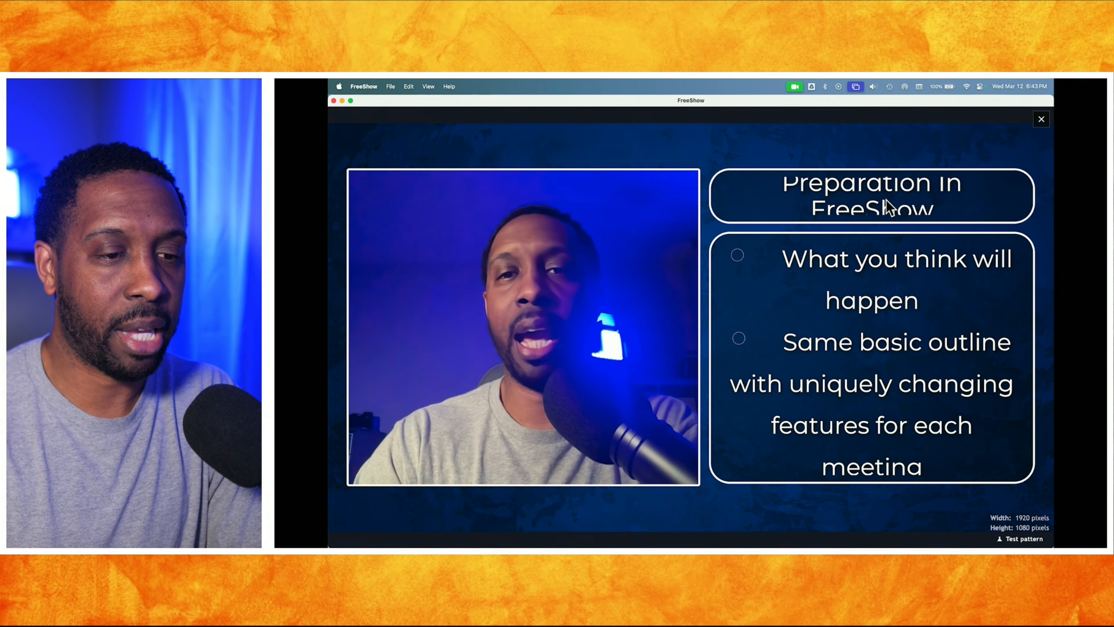
left_click(1042, 120)
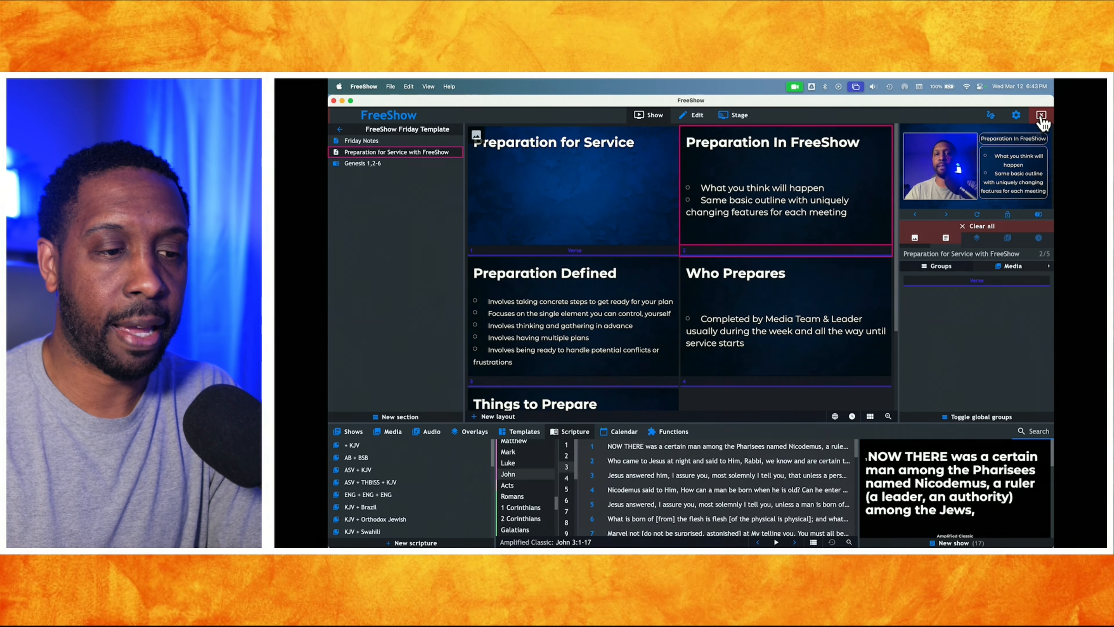
Bring up the saved templates and look through them around the "camera & Scripture" and "camera & Slides" templates
scroll(639, 324, "down", 3)
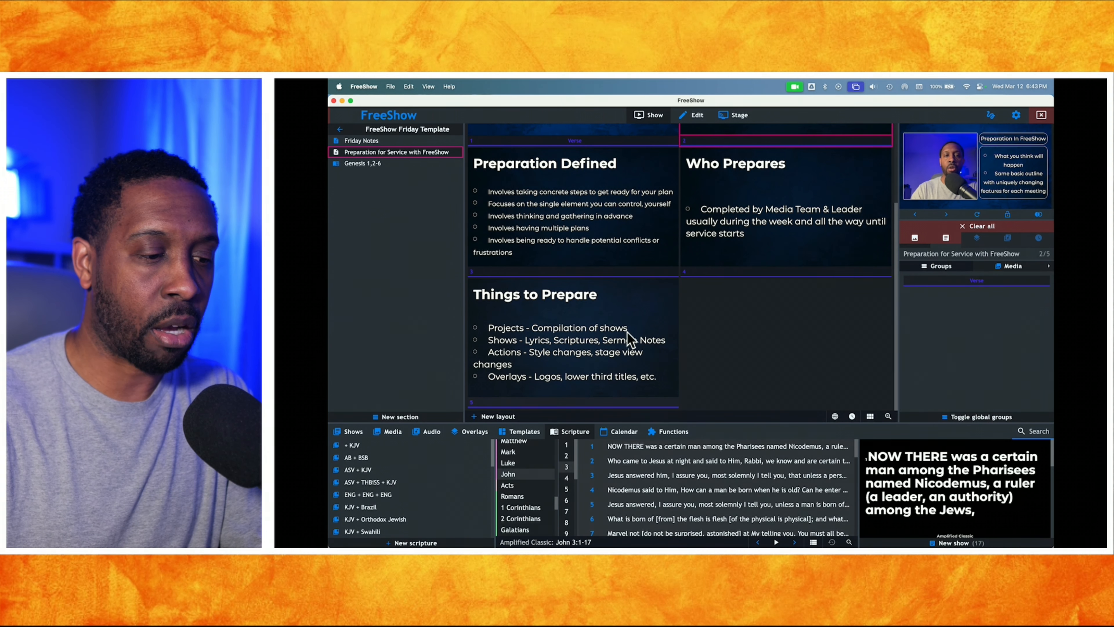
left_click(524, 434)
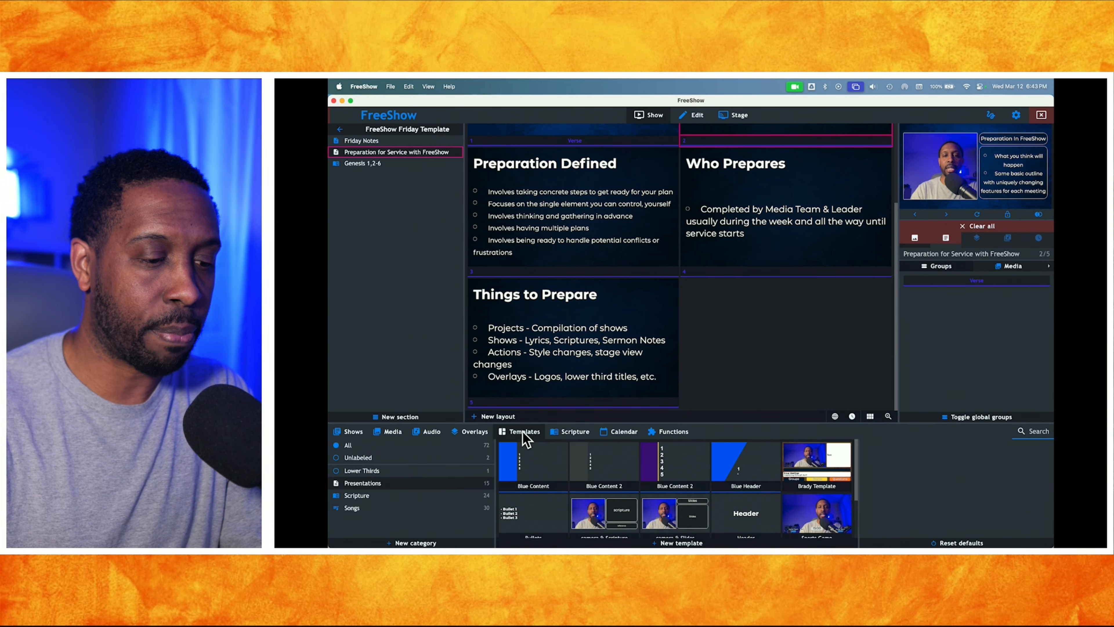
scroll(757, 476, "down", 3)
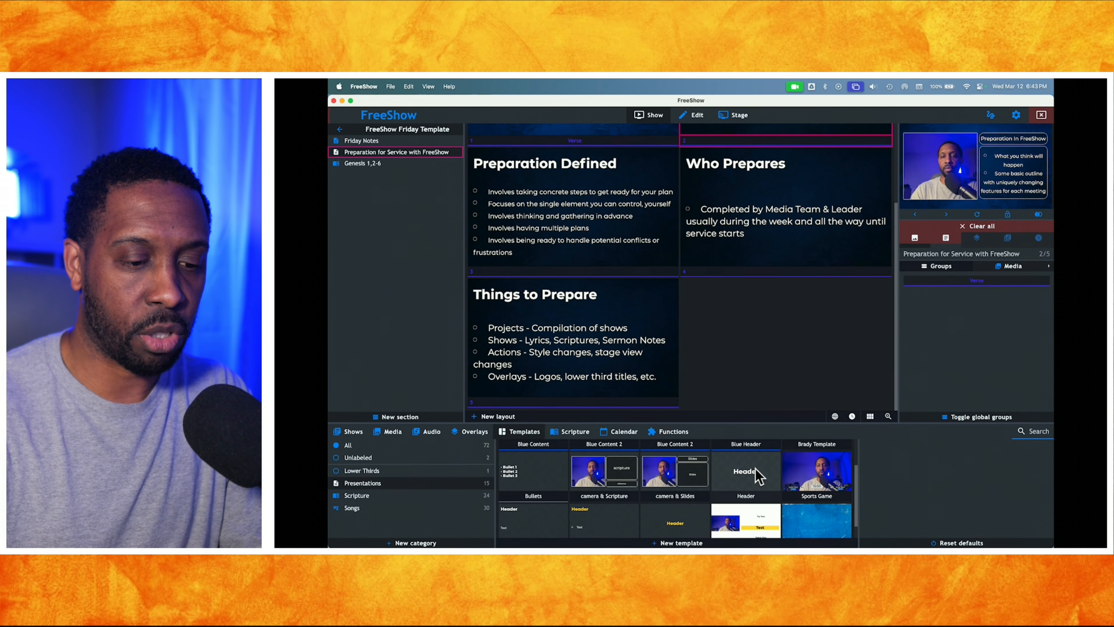
scroll(758, 476, "up", 1)
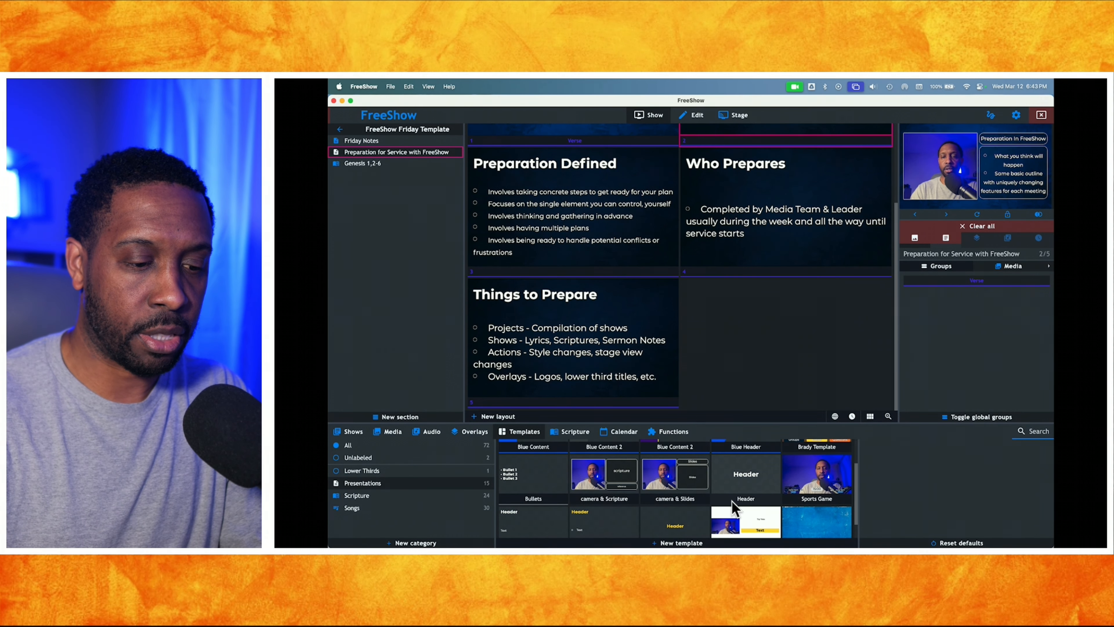